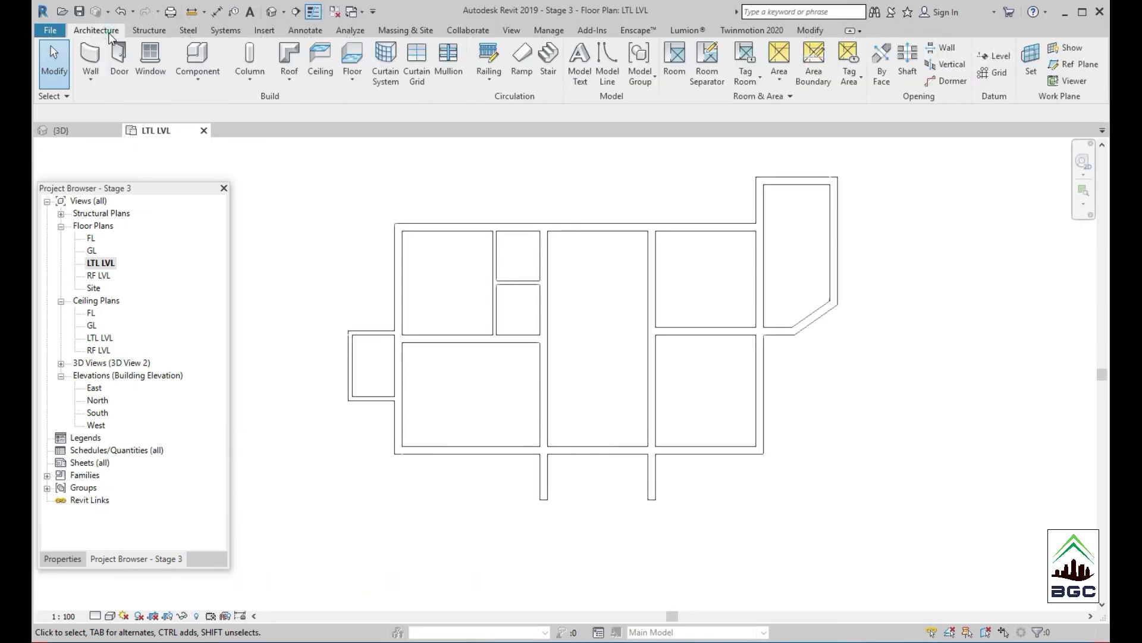
# - Create an in-place Generic Models component named Generic Models 1 and start a sweep in it
pyautogui.click(204, 80)
pyautogui.click(211, 117)
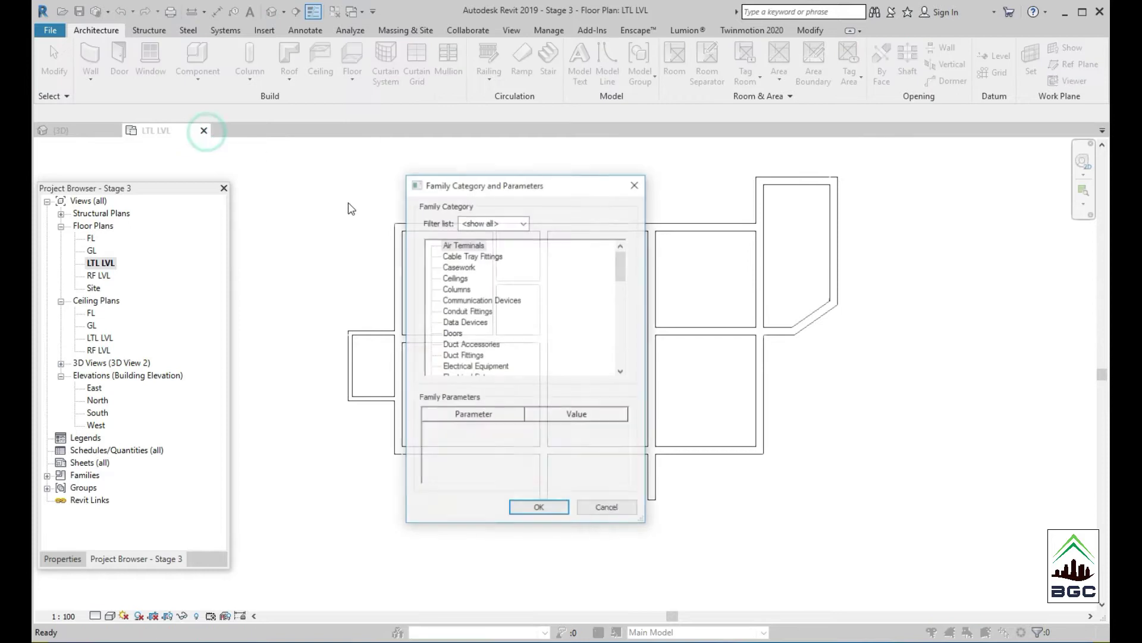
pyautogui.scroll(-3, 513, 357)
pyautogui.click(466, 363)
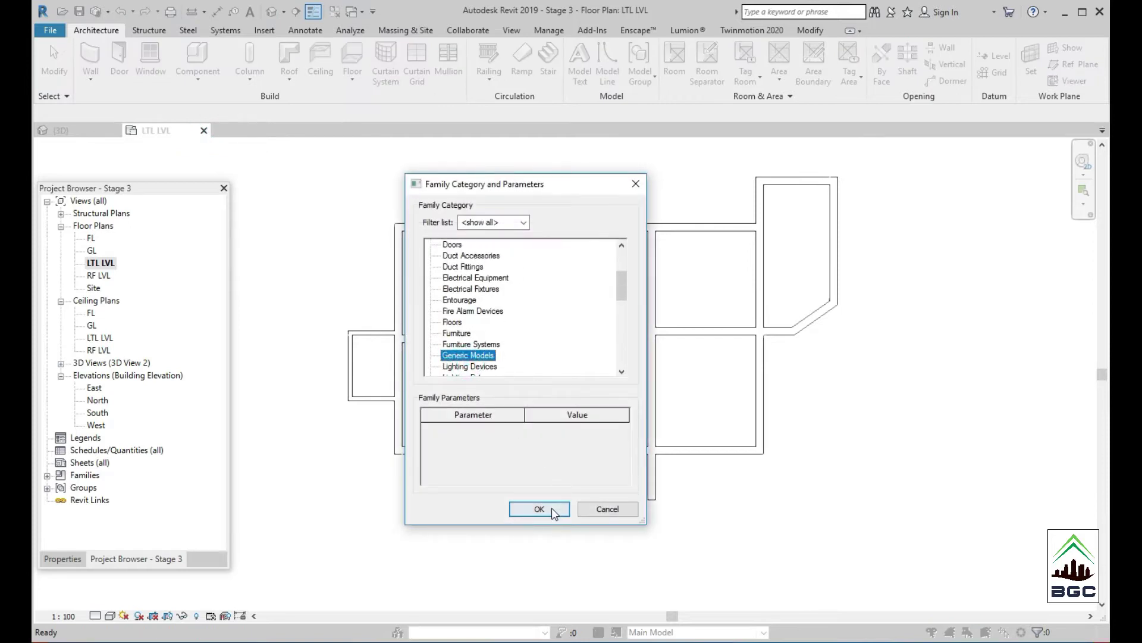
pyautogui.click(552, 508)
pyautogui.click(571, 356)
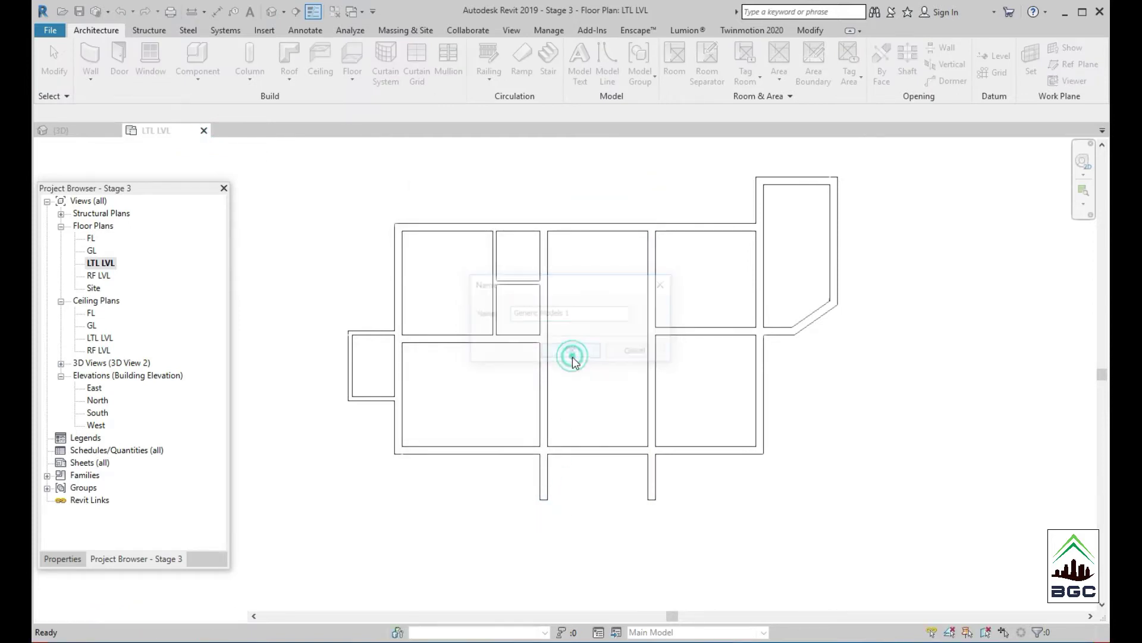
pyautogui.click(243, 60)
# - Sketch the sweep path as connected lines along the south wall faces, stepping around the projecting bay
pyautogui.click(626, 55)
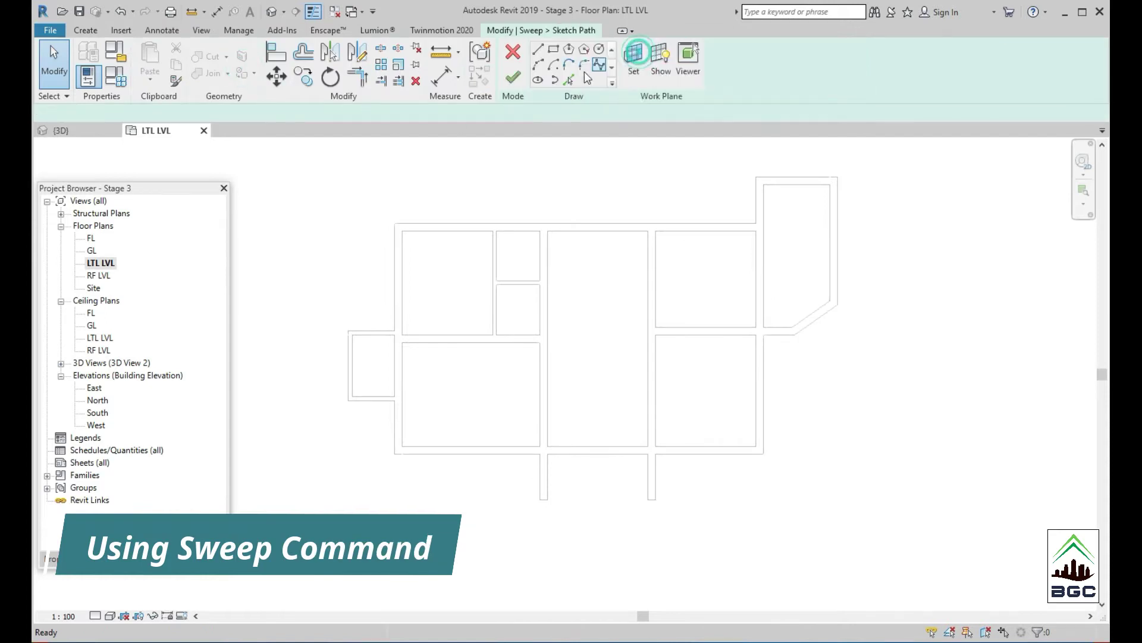
pyautogui.click(393, 399)
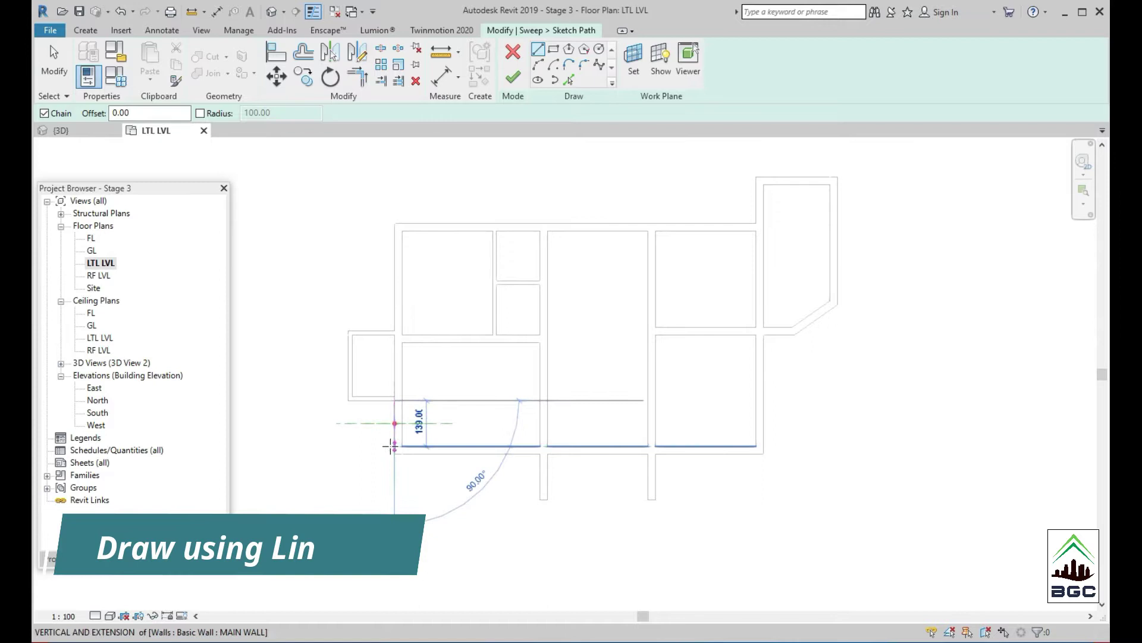
pyautogui.click(394, 454)
pyautogui.click(540, 453)
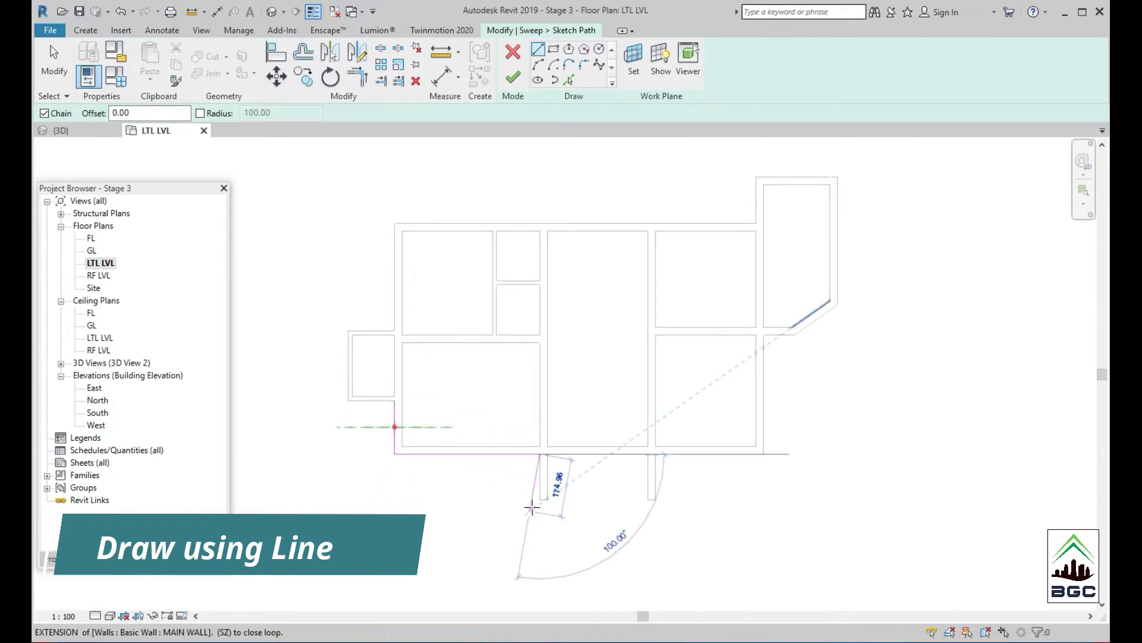
pyautogui.click(539, 500)
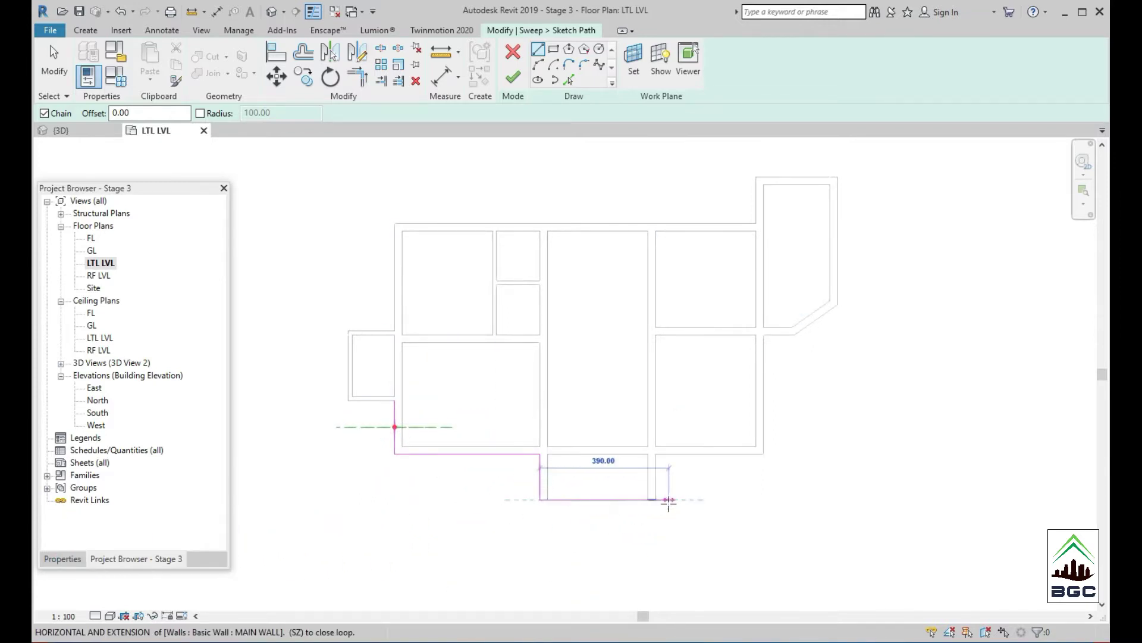
pyautogui.click(656, 500)
pyautogui.click(656, 453)
pyautogui.click(763, 453)
pyautogui.press('alt')
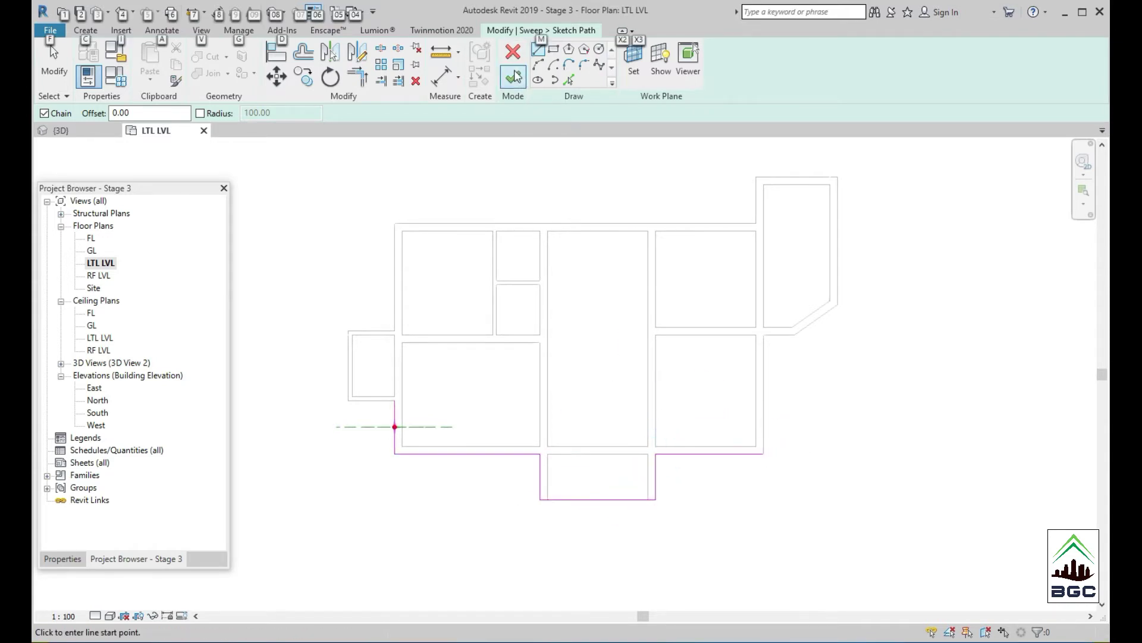
pyautogui.click(516, 77)
# - Open the sweep profile for editing in the South elevation
pyautogui.doubleClick(395, 426)
pyautogui.click(522, 226)
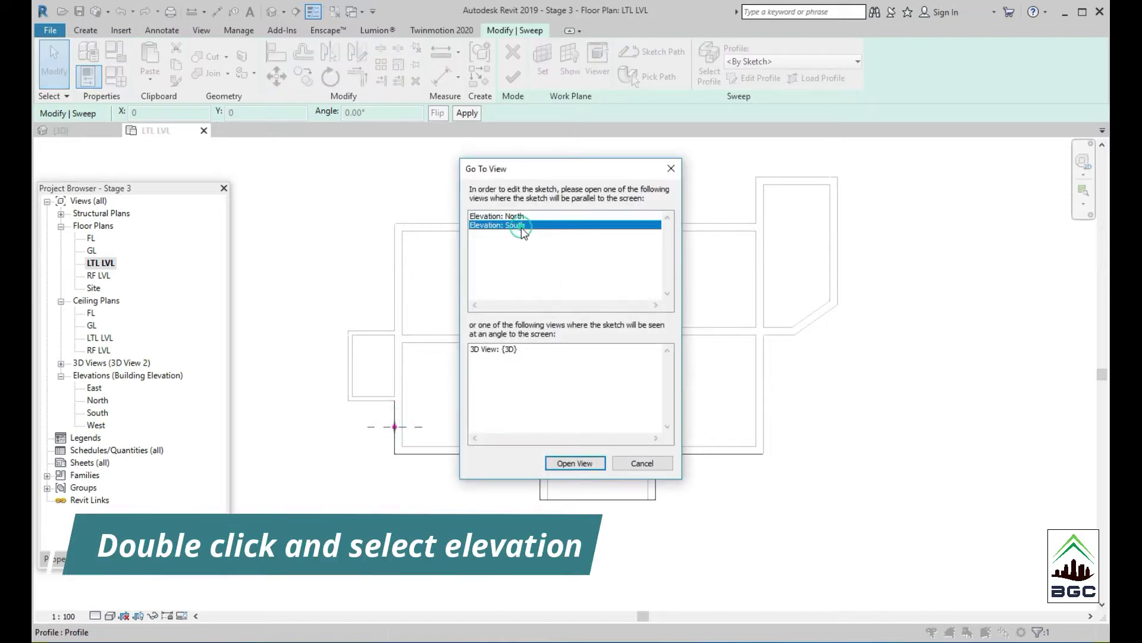
pyautogui.doubleClick(522, 226)
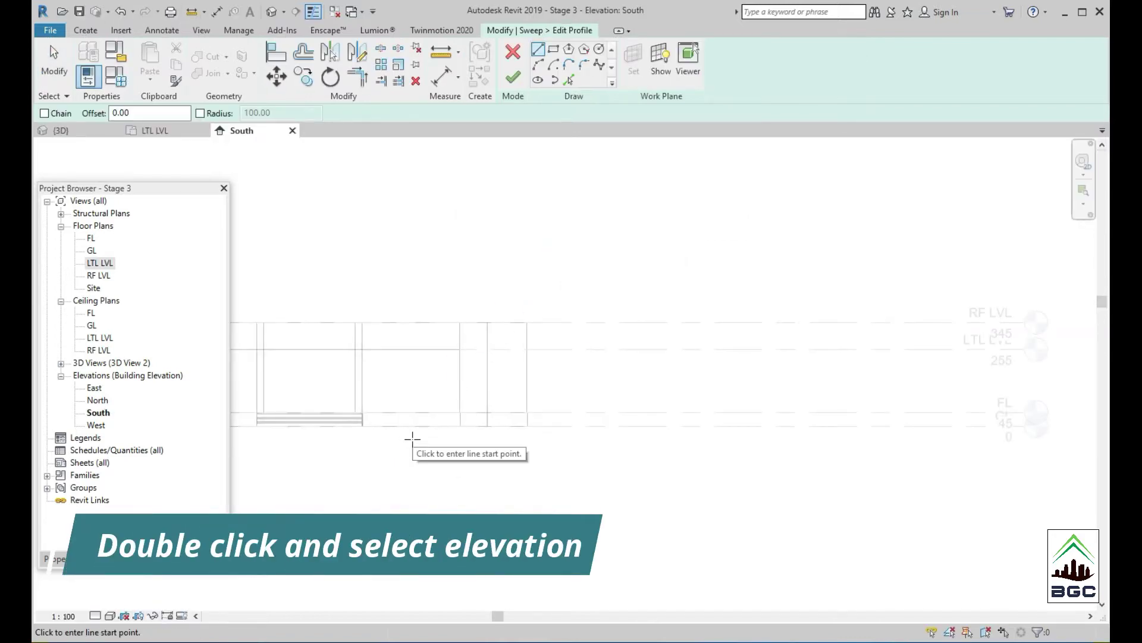
pyautogui.scroll(5, 478, 444)
# - Draw a closed 60 × 10 rectangular lintel profile at the reference plane intersection and finish it
pyautogui.click(538, 52)
pyautogui.scroll(2, 428, 355)
pyautogui.click(446, 342)
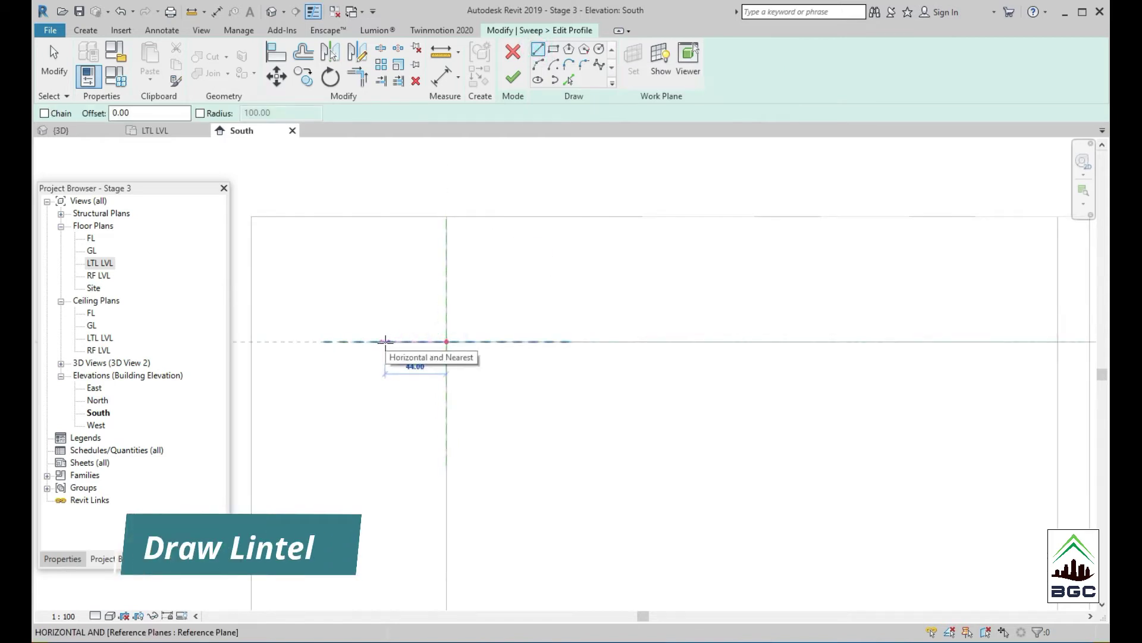
pyautogui.write('60')
pyautogui.press('Return')
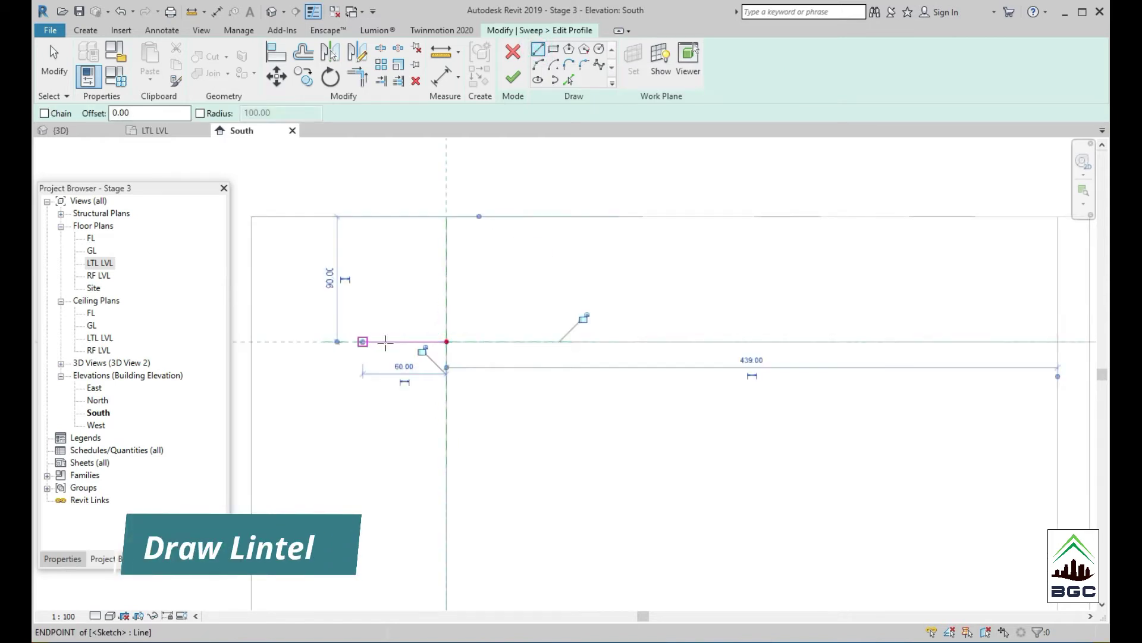
pyautogui.click(363, 341)
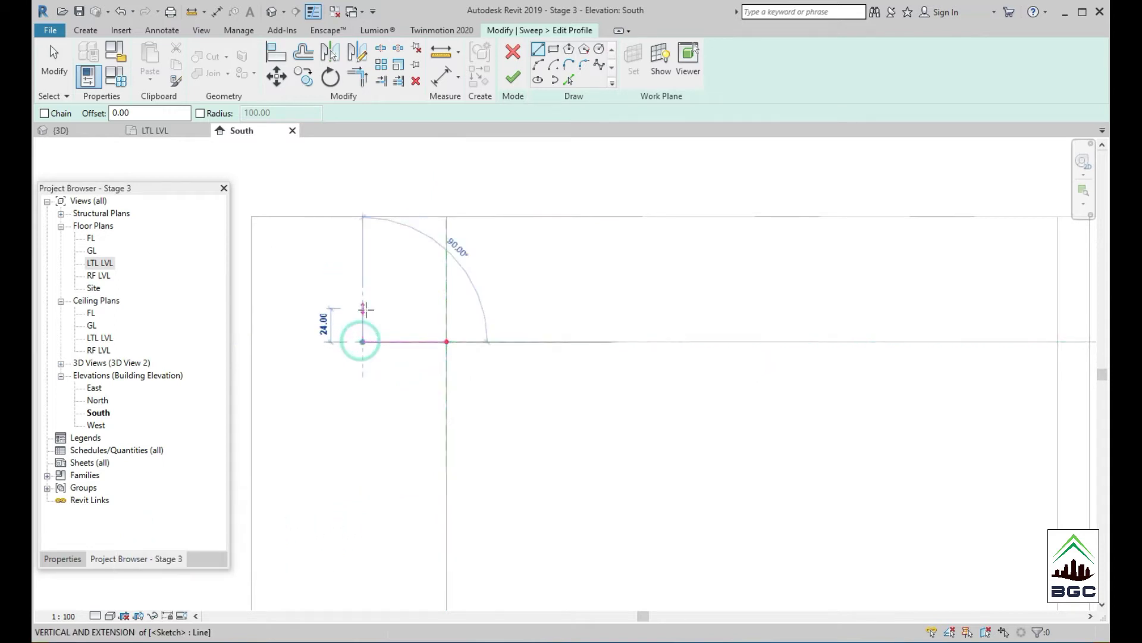
pyautogui.write('10')
pyautogui.press('Return')
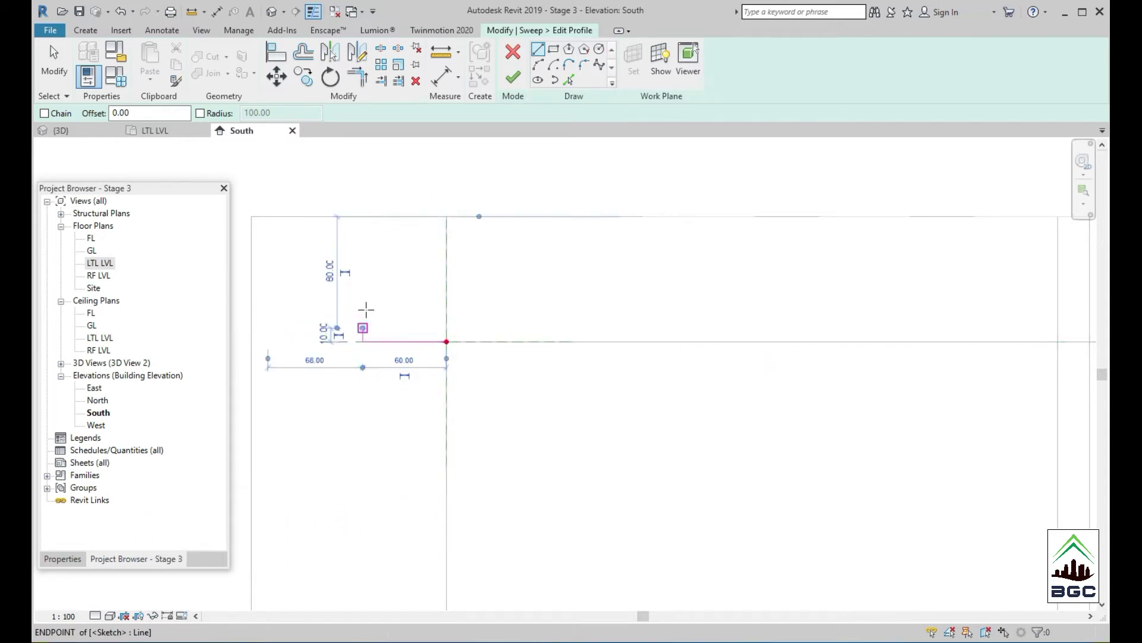
pyautogui.click(362, 328)
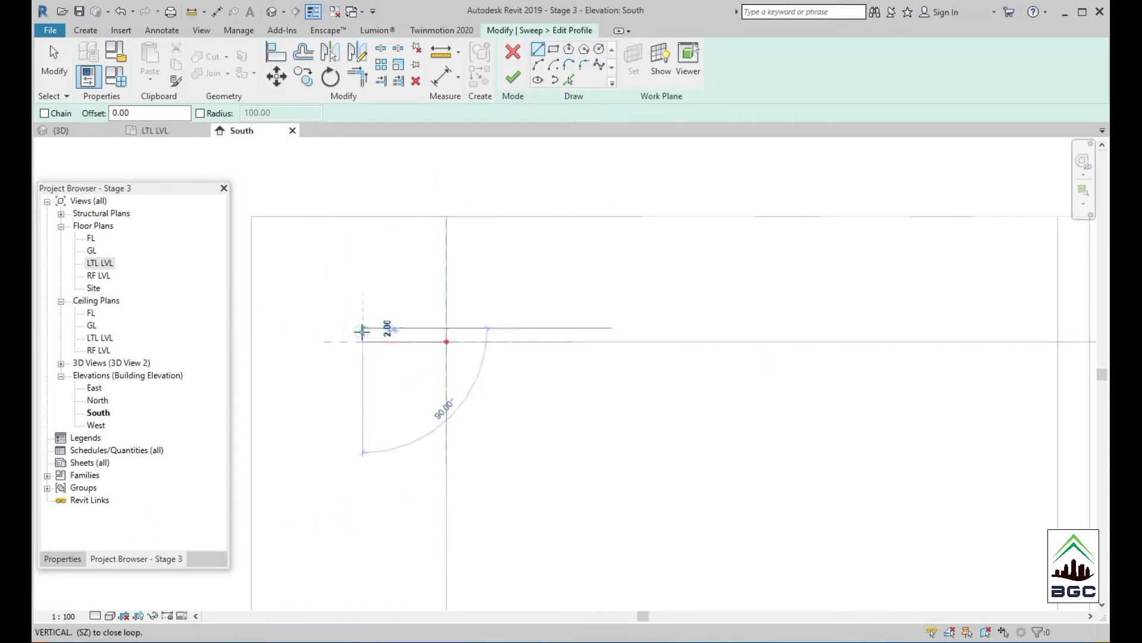
pyautogui.click(446, 328)
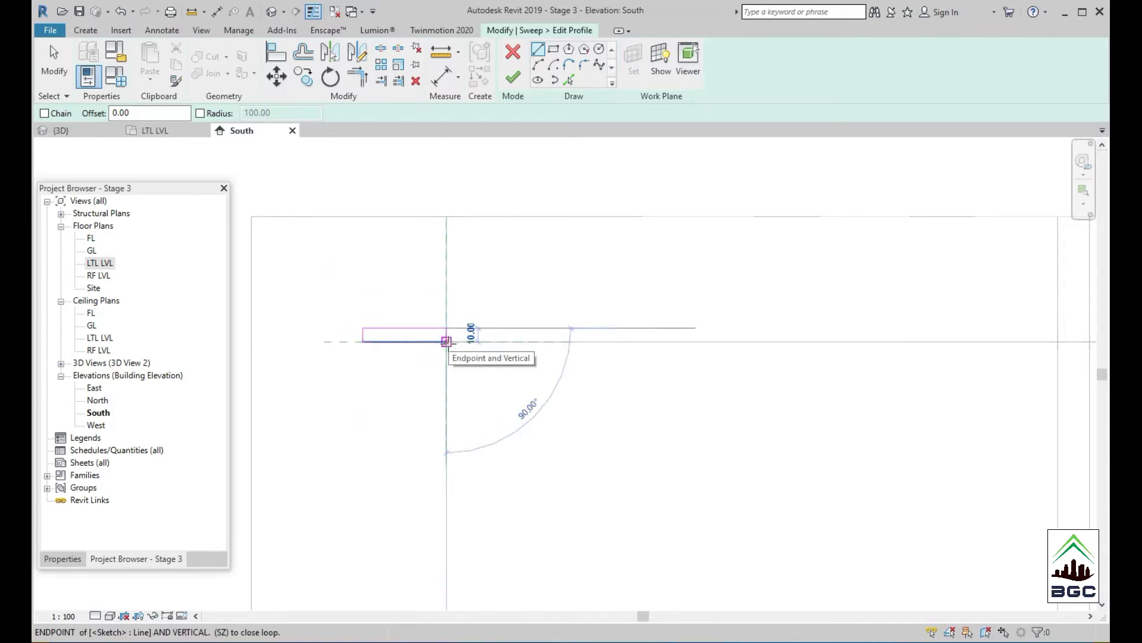
pyautogui.click(446, 341)
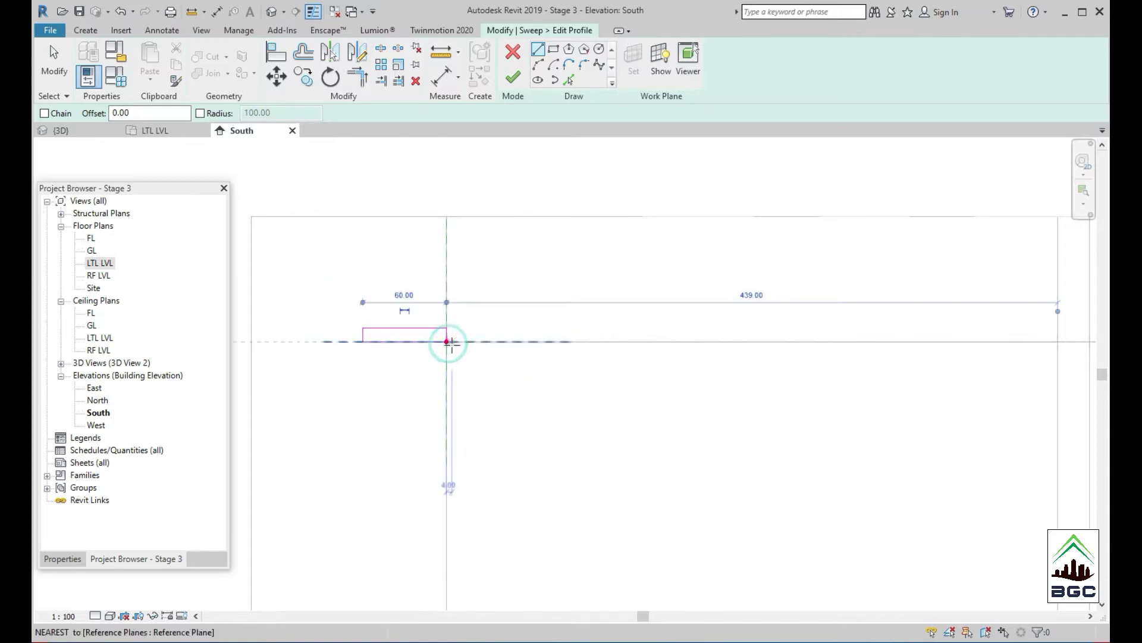
pyautogui.click(513, 77)
# - Finish the lintel sweep and the in-place model, then switch to the 3D view
pyautogui.click(514, 78)
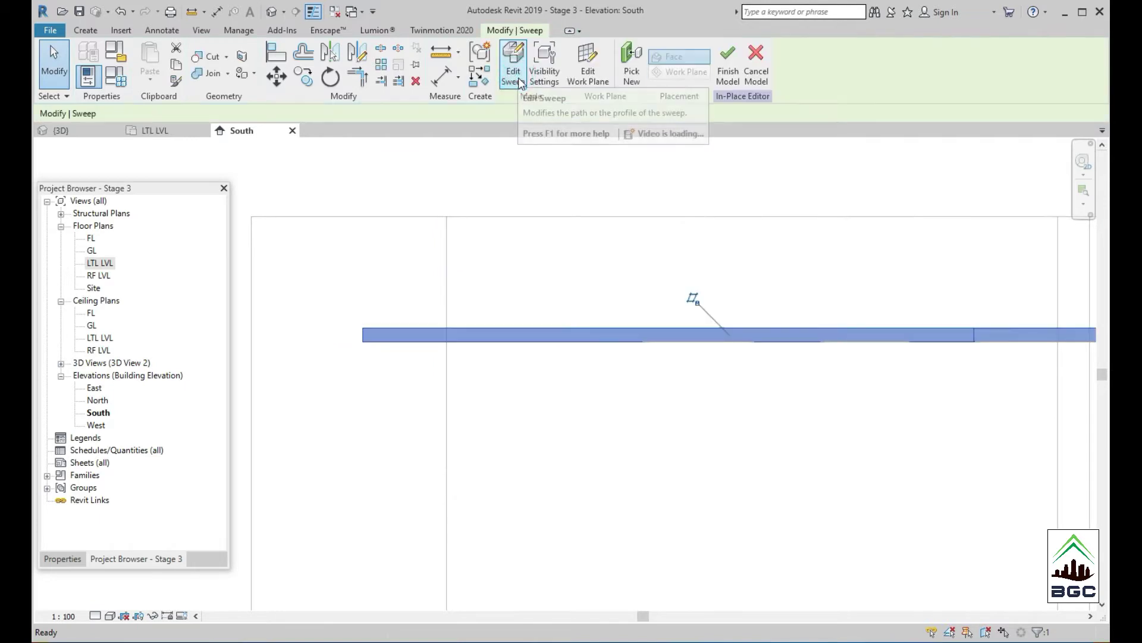
pyautogui.click(728, 66)
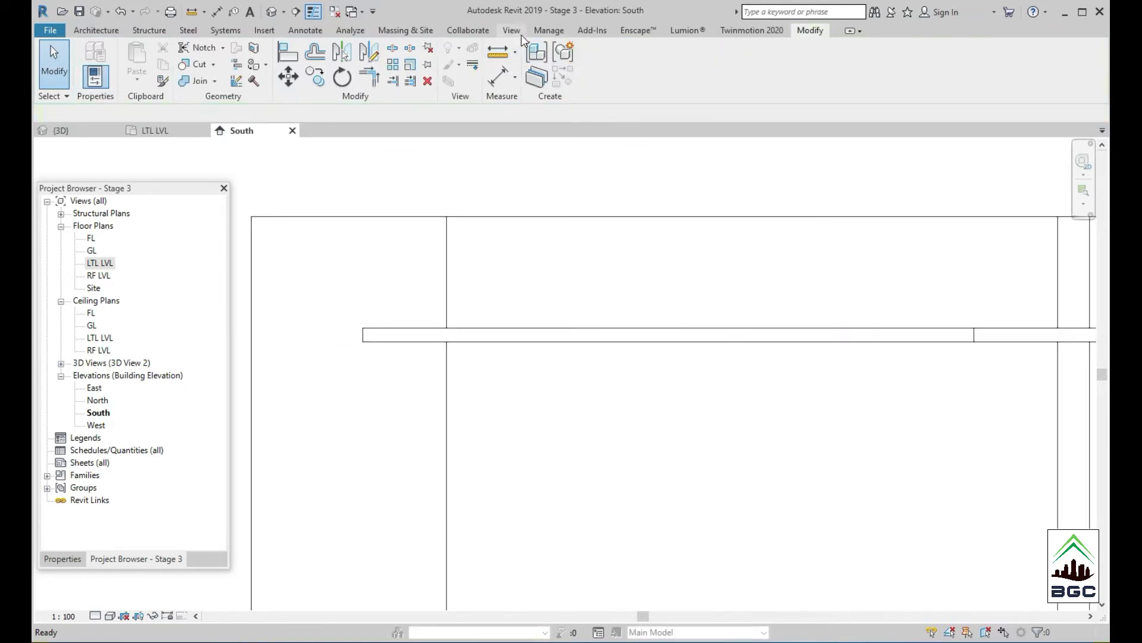
pyautogui.click(512, 30)
pyautogui.click(424, 60)
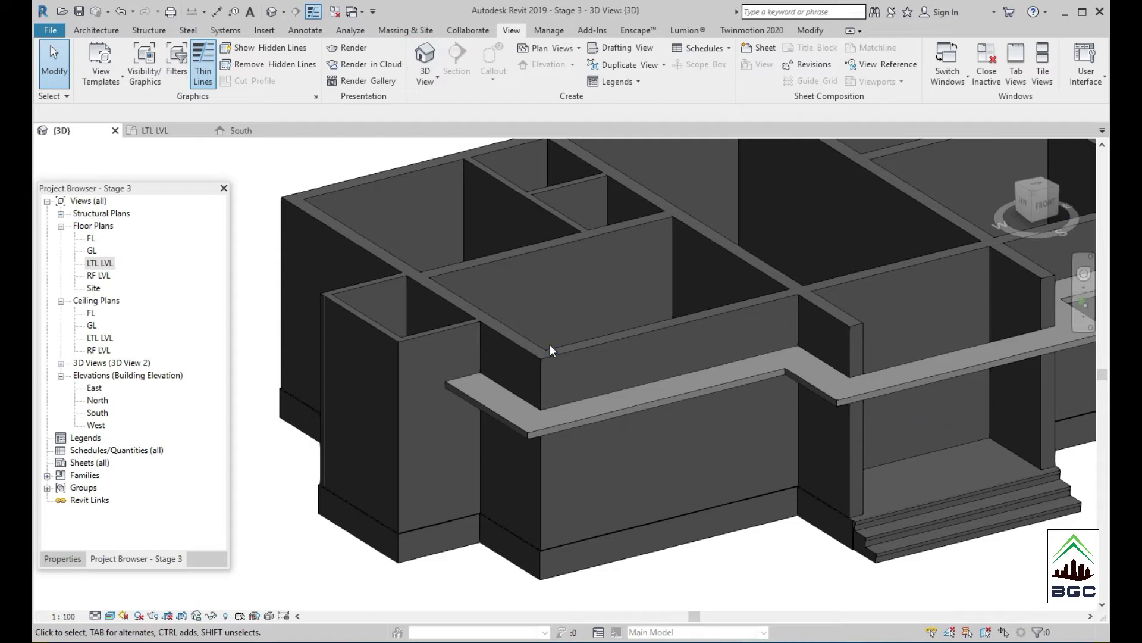
# - Adjust the crossing wall under the band with its shape handle and inspect the band along the south walls
pyautogui.click(852, 347)
pyautogui.moveTo(830, 509); pyautogui.dragTo(827, 363)
pyautogui.scroll(3, 832, 373)
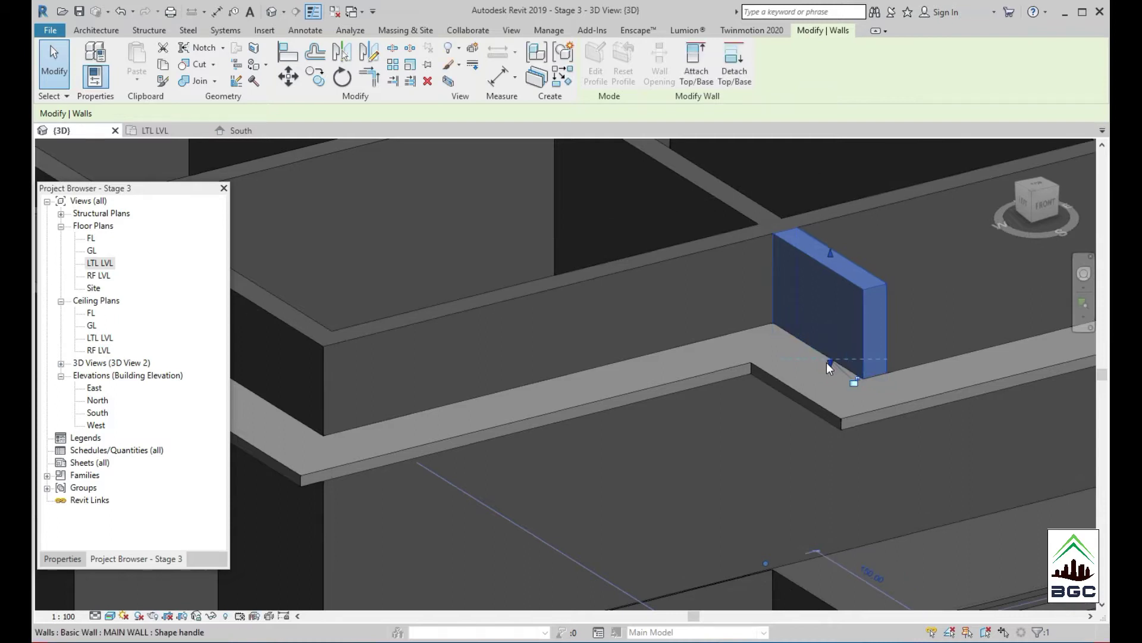
pyautogui.moveTo(826, 471); pyautogui.dragTo(740, 379, button='middle')
pyautogui.scroll(3, 747, 438)
pyautogui.moveTo(681, 459); pyautogui.dragTo(633, 245)
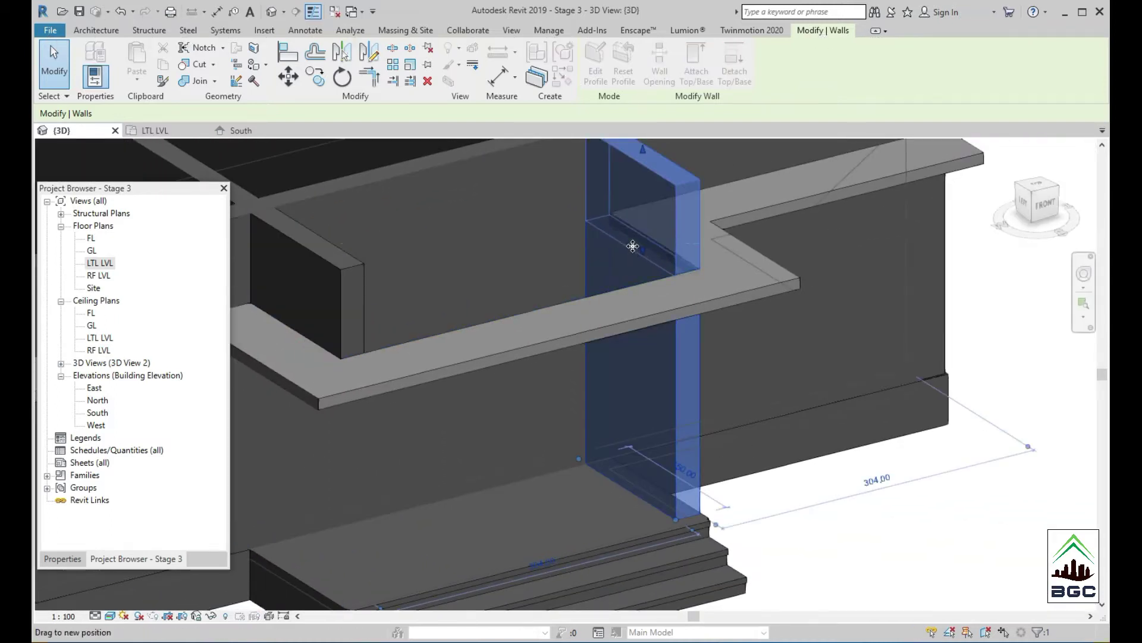
pyautogui.press('Escape')
pyautogui.scroll(-3, 649, 376)
pyautogui.moveTo(648, 376); pyautogui.dragTo(757, 459, button='middle')
pyautogui.scroll(-2, 666, 405)
pyautogui.scroll(4, 666, 406)
pyautogui.moveTo(666, 406); pyautogui.dragTo(806, 476, button='middle')
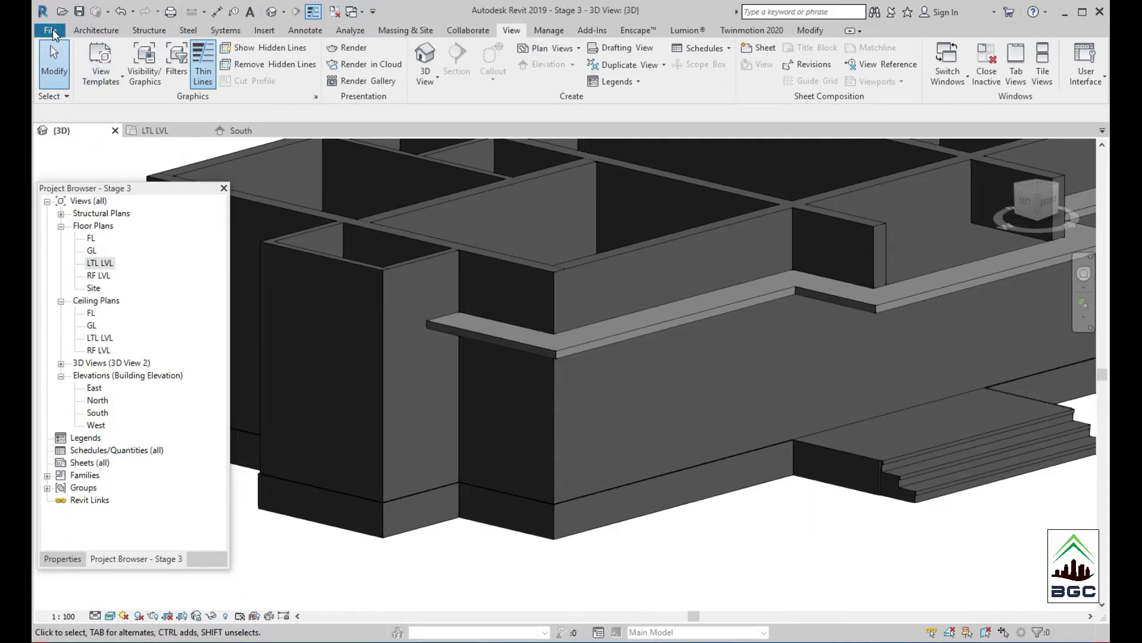
# - Create a new family from the Metric Window with Trim.rft template and select its trim extrusion
pyautogui.click(50, 30)
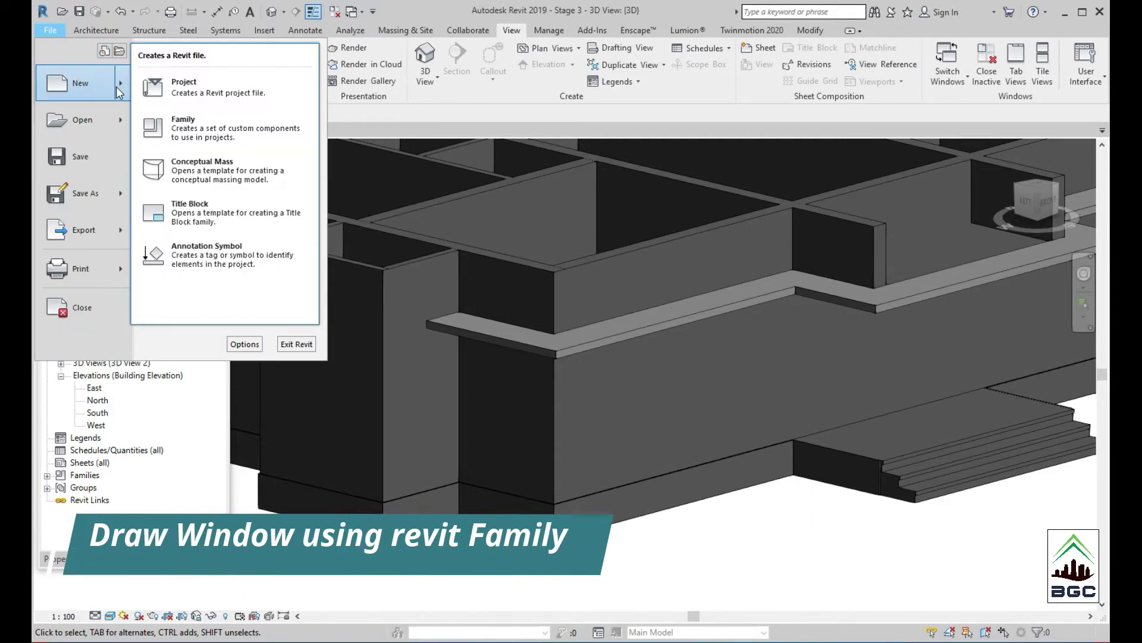
pyautogui.click(203, 132)
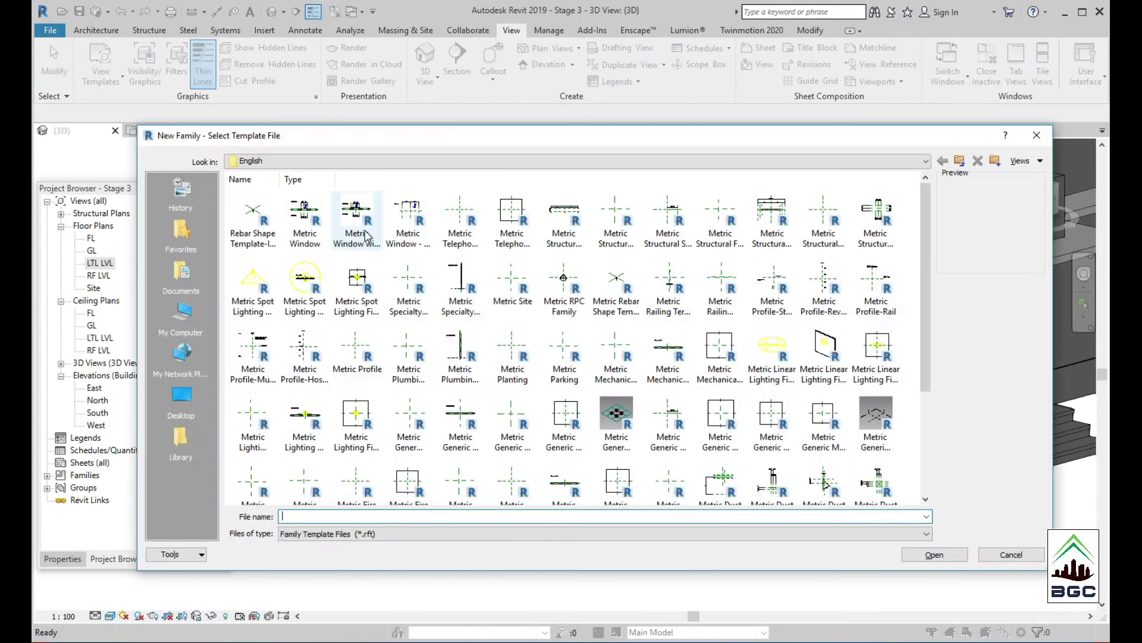
pyautogui.click(357, 220)
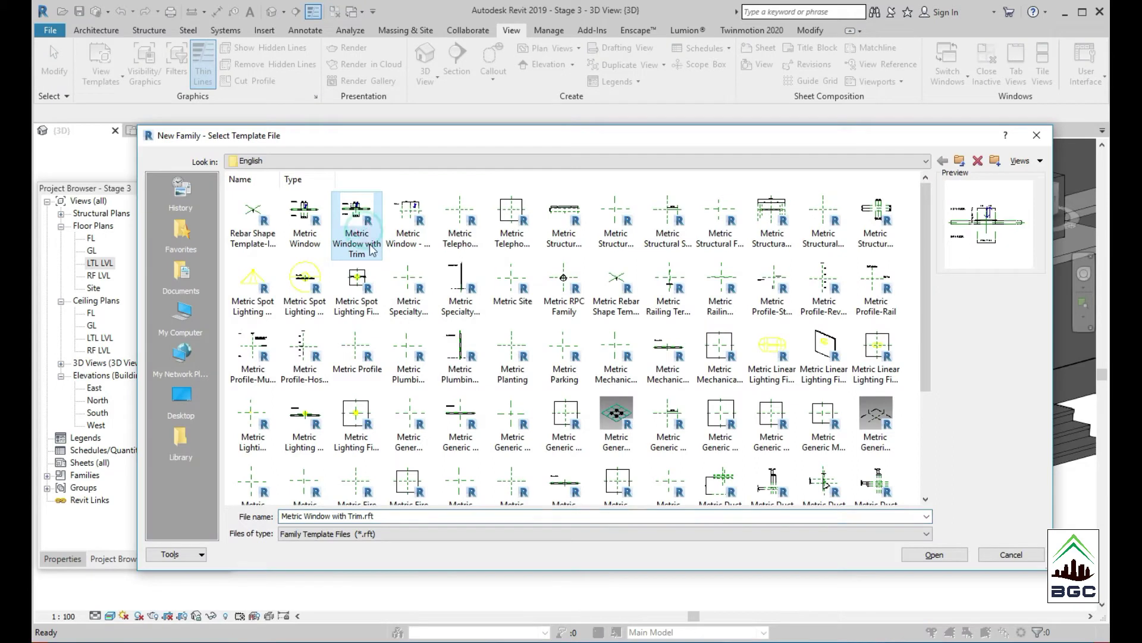
pyautogui.click(936, 556)
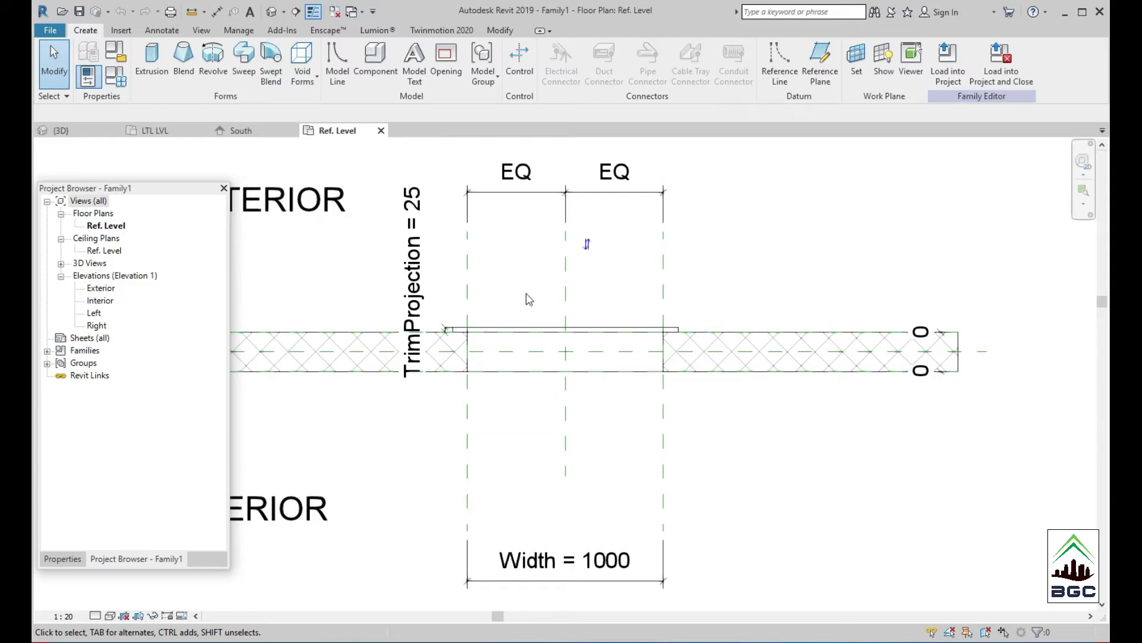
pyautogui.click(519, 330)
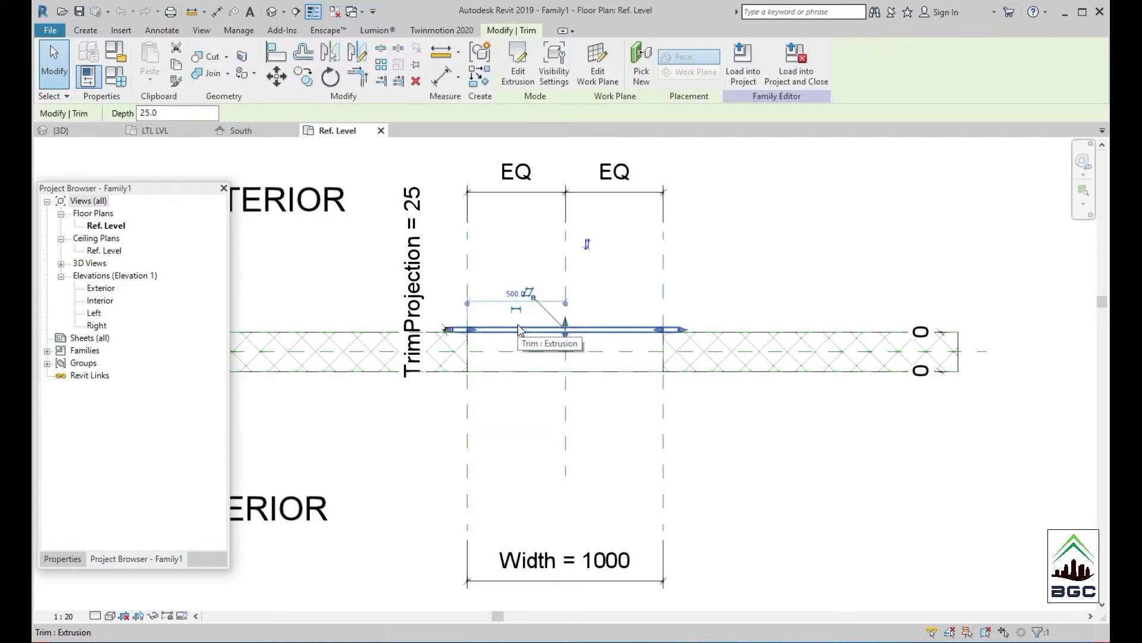
# - Change Project Units length to Centimeters so the width reads 100, and open the Exterior elevation
pyautogui.press('Escape')
pyautogui.press('u')
pyautogui.press('n')
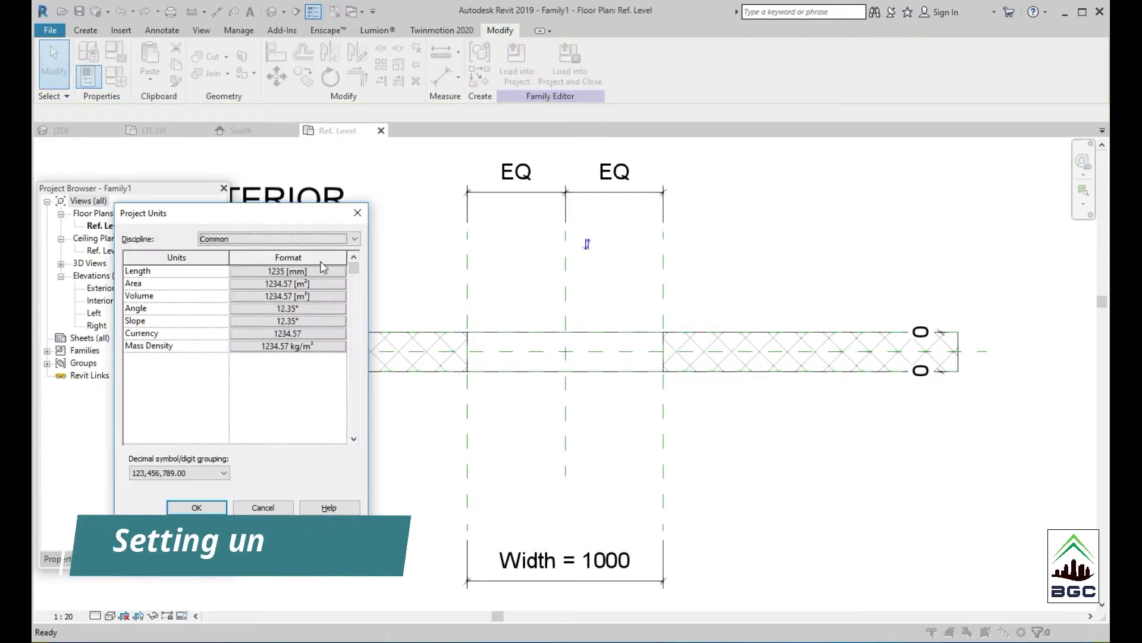
pyautogui.click(329, 272)
pyautogui.click(306, 296)
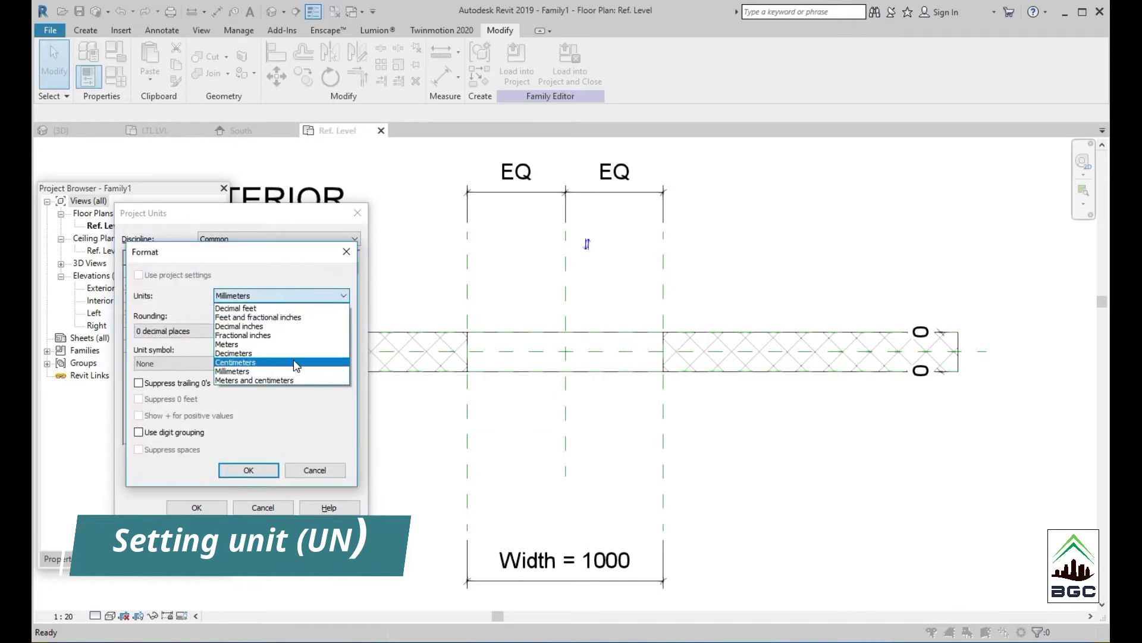
pyautogui.click(296, 363)
pyautogui.click(250, 470)
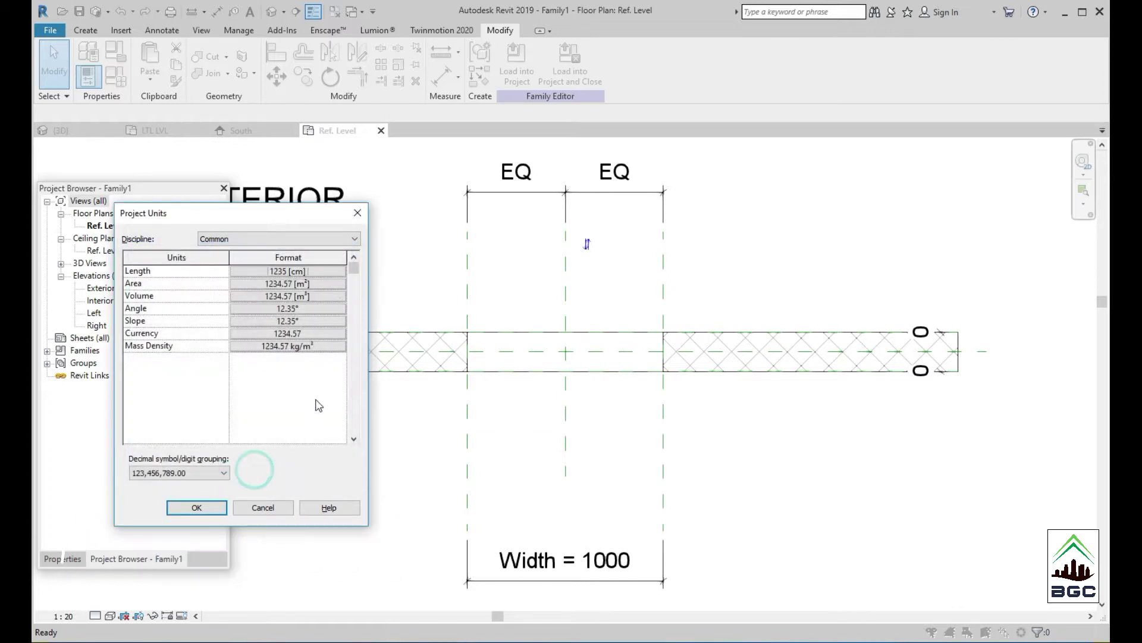
pyautogui.click(218, 506)
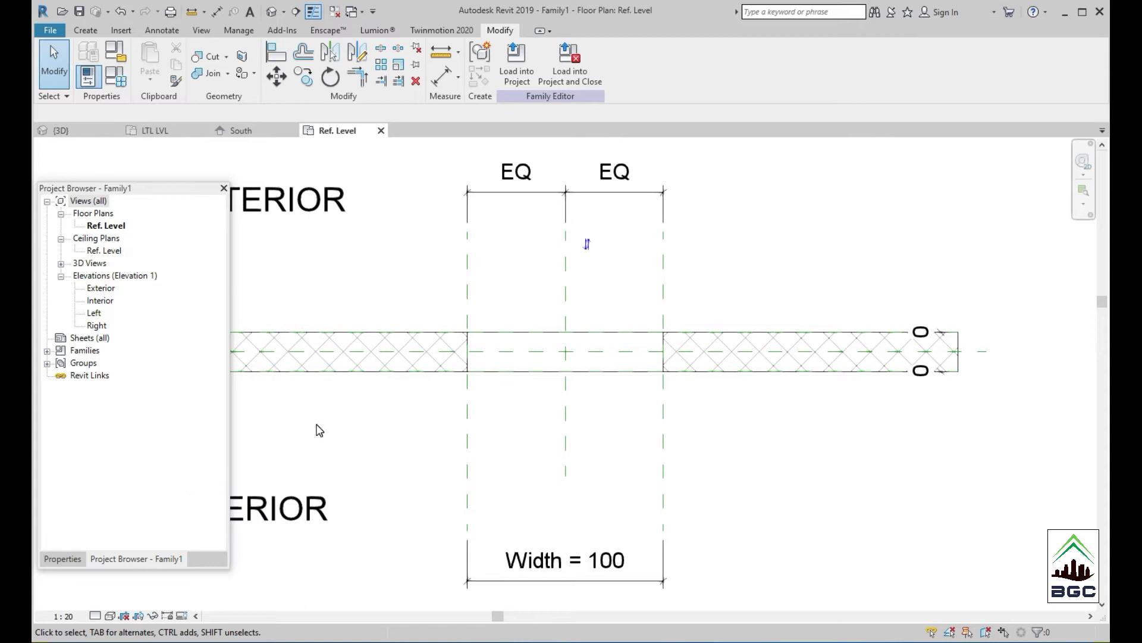
pyautogui.doubleClick(101, 288)
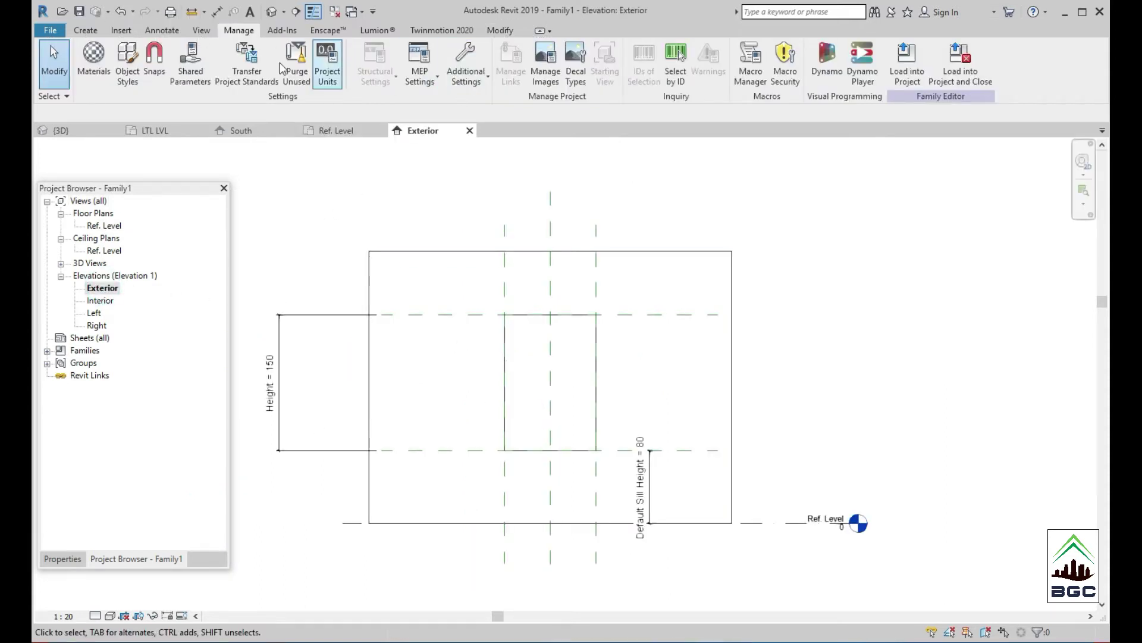
# - Start a solid extrusion 10 deep with an outer frame rectangle and an inset rectangle offset -5
pyautogui.click(86, 30)
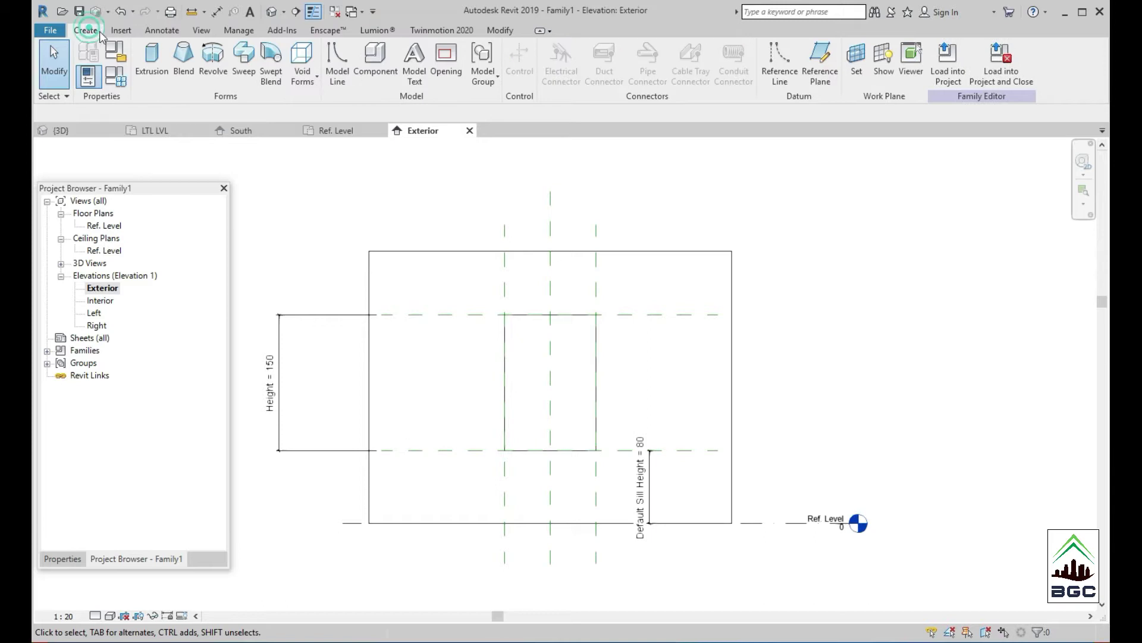
pyautogui.click(152, 63)
pyautogui.click(554, 50)
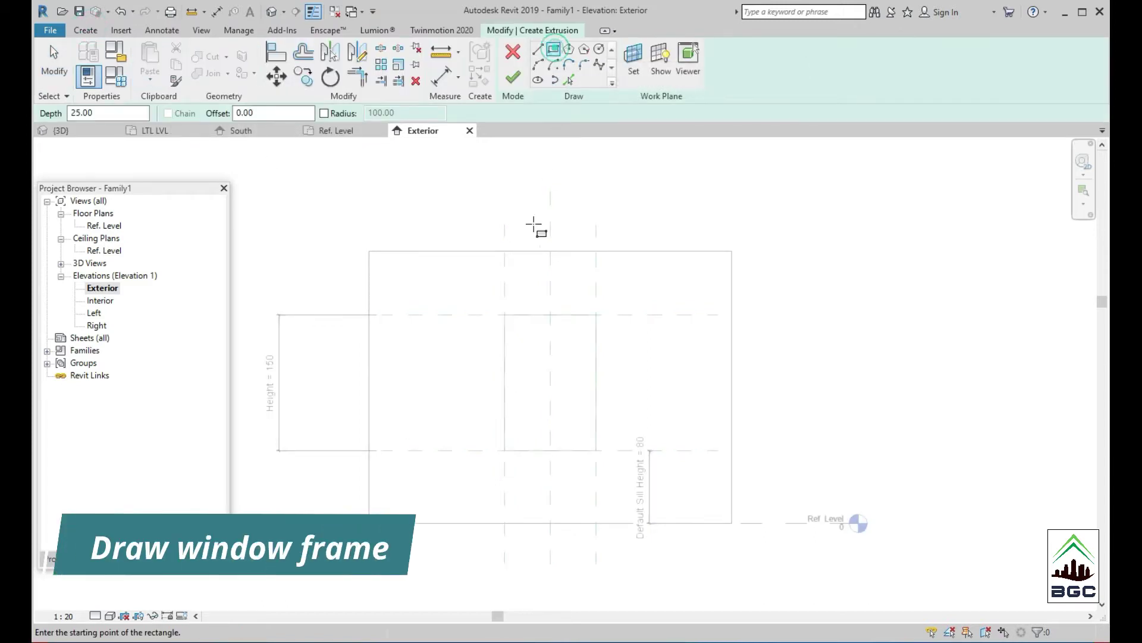
pyautogui.click(504, 314)
pyautogui.click(595, 451)
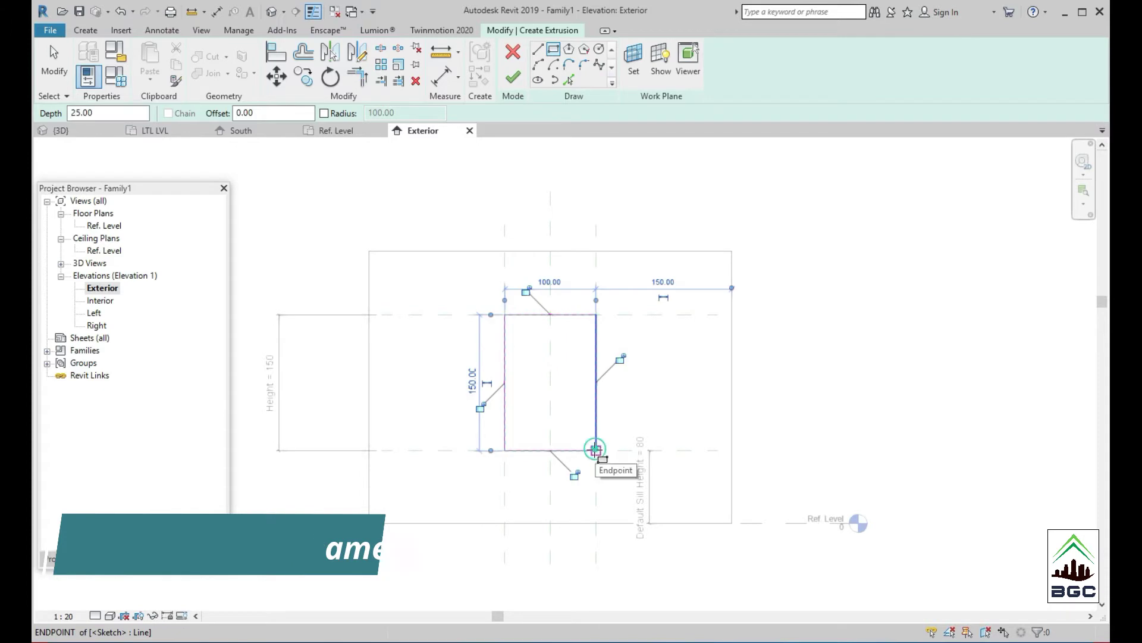
pyautogui.click(252, 113)
pyautogui.write('-5')
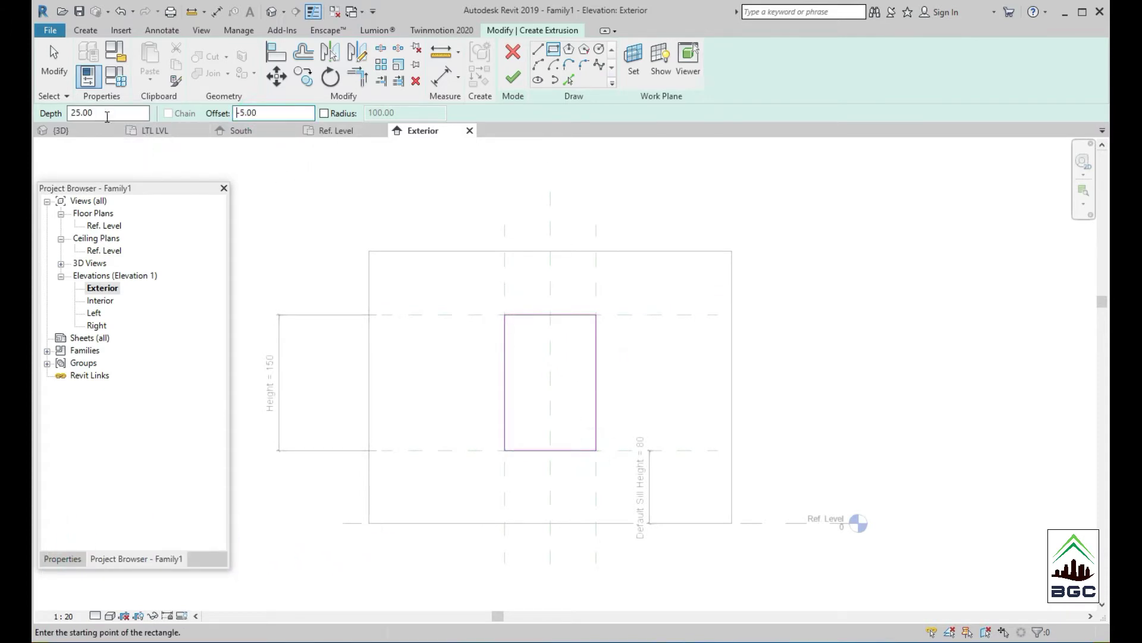
pyautogui.click(98, 113)
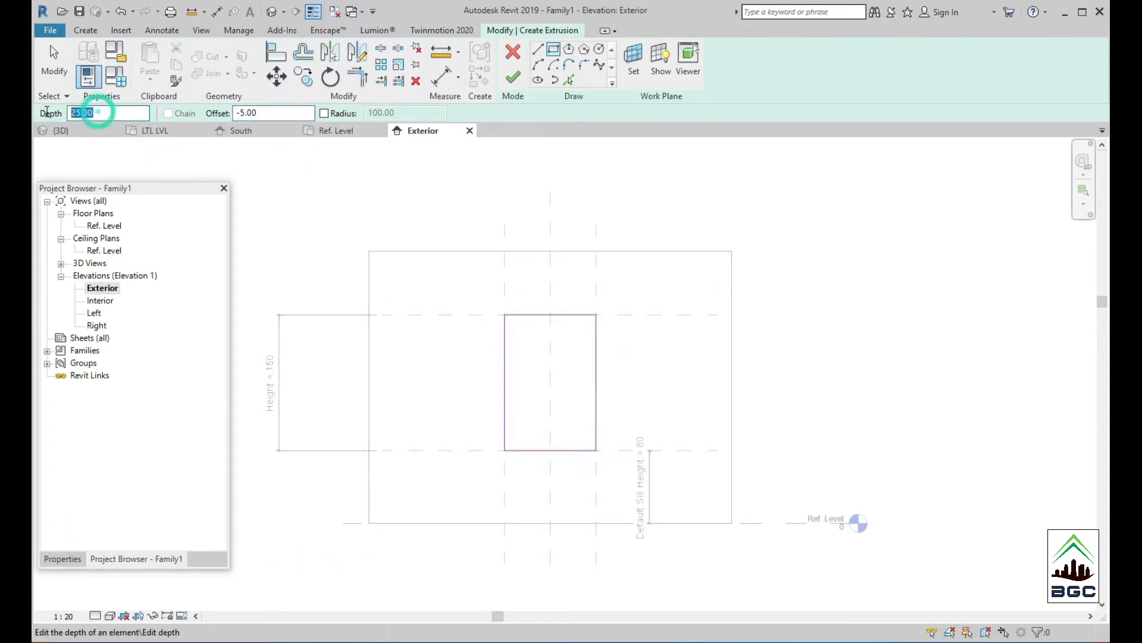
pyautogui.write('10')
pyautogui.click(507, 314)
pyautogui.click(596, 450)
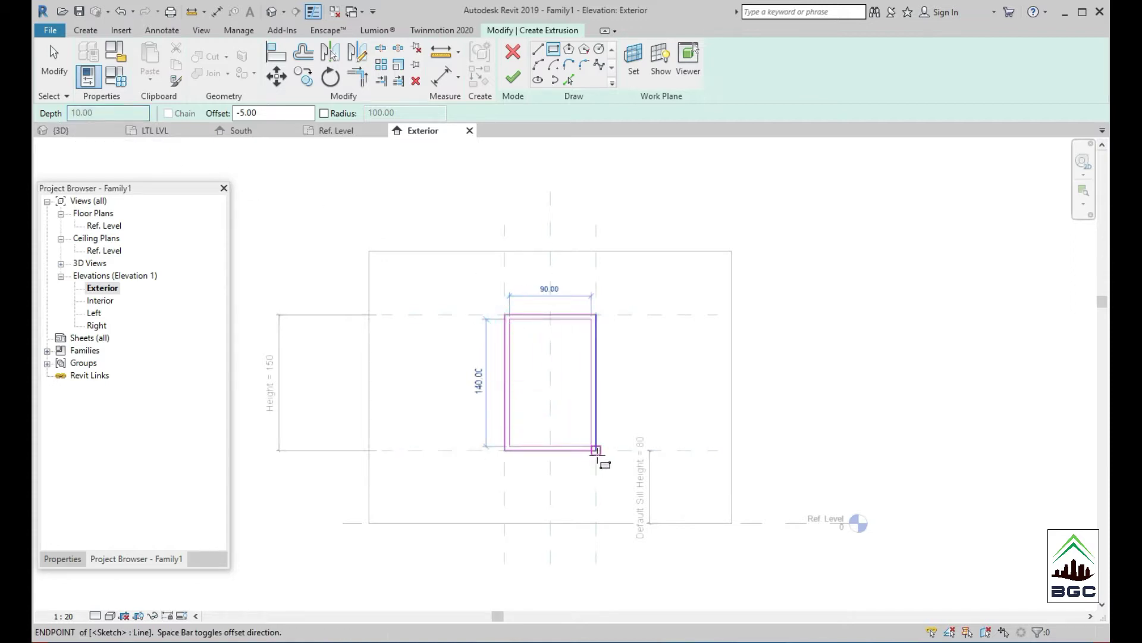
# - Add a vertical centre line and a 2.5 offset line for the central mullion
pyautogui.click(537, 49)
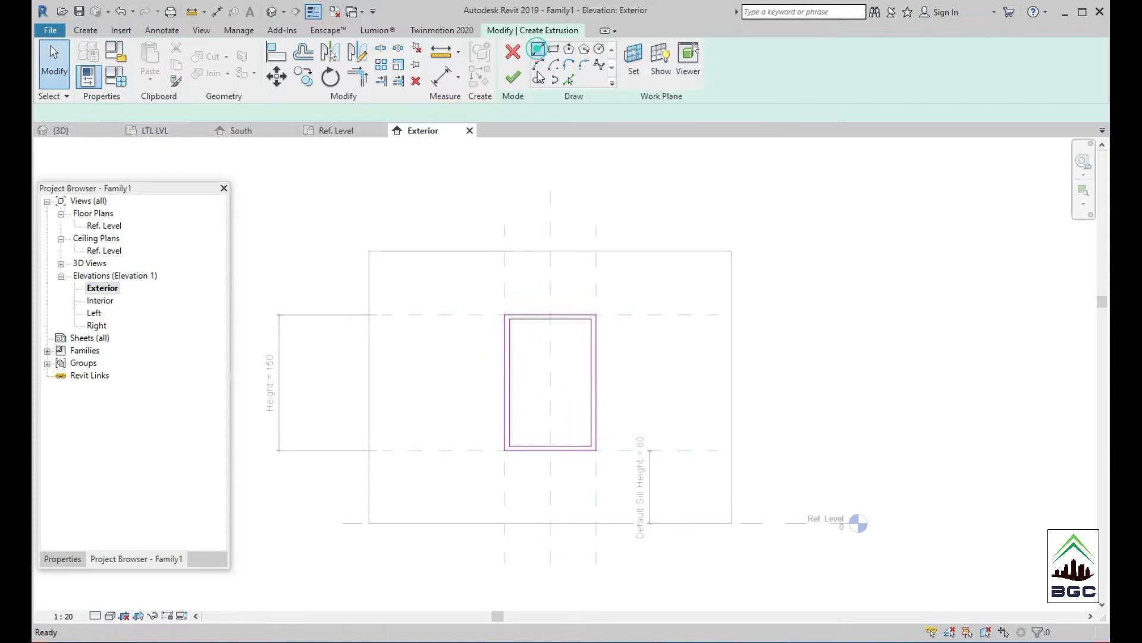
pyautogui.click(549, 320)
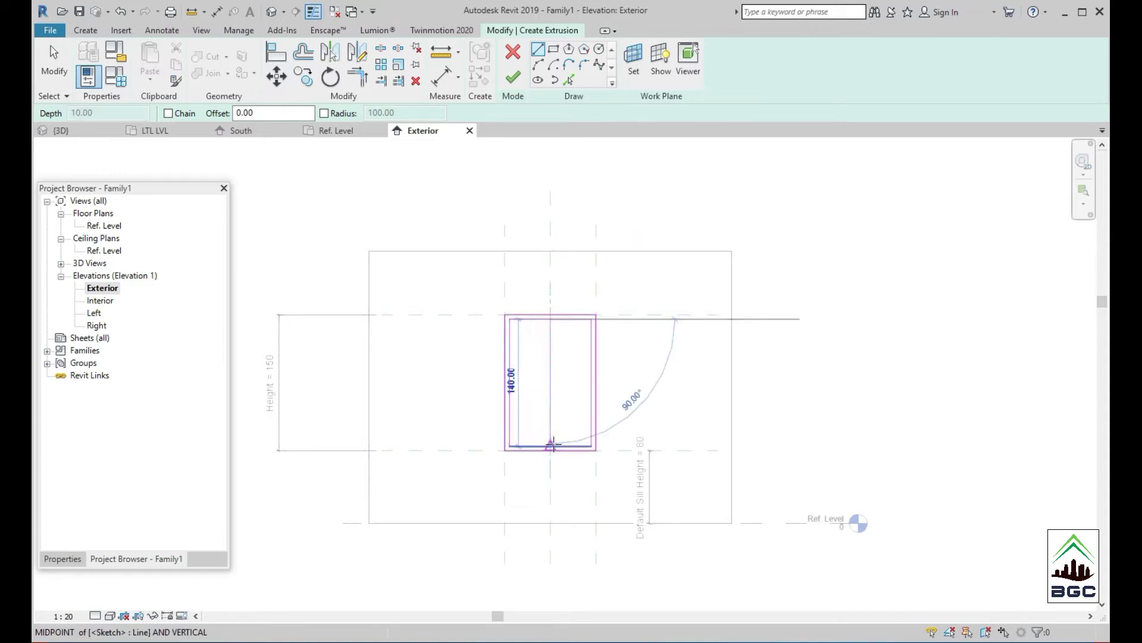
pyautogui.click(551, 445)
pyautogui.write('2.5')
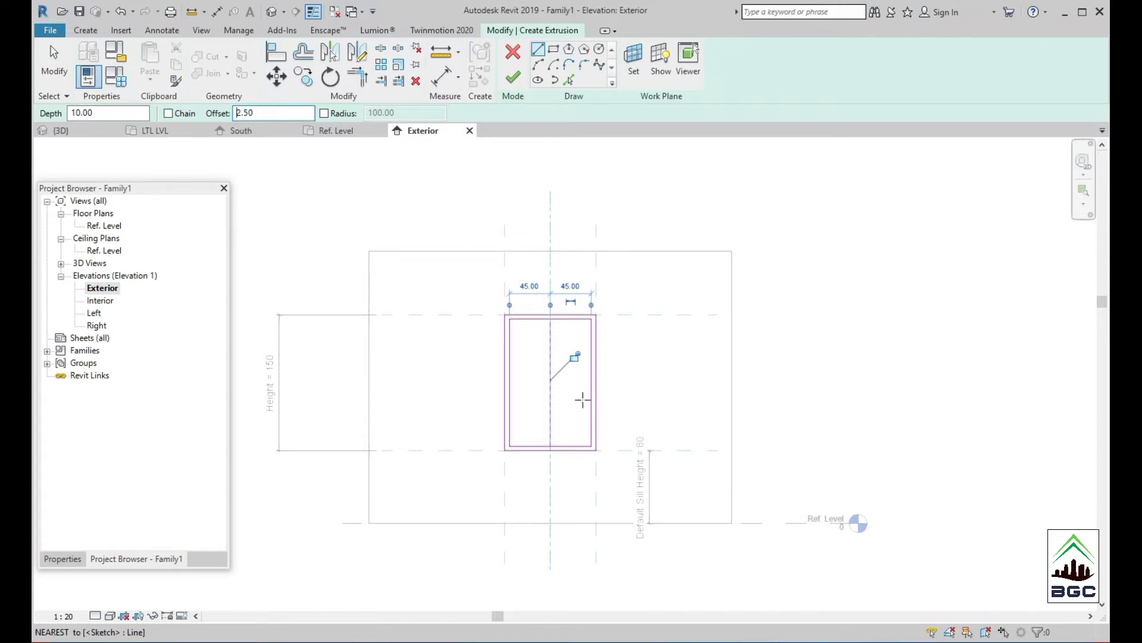
pyautogui.click(572, 81)
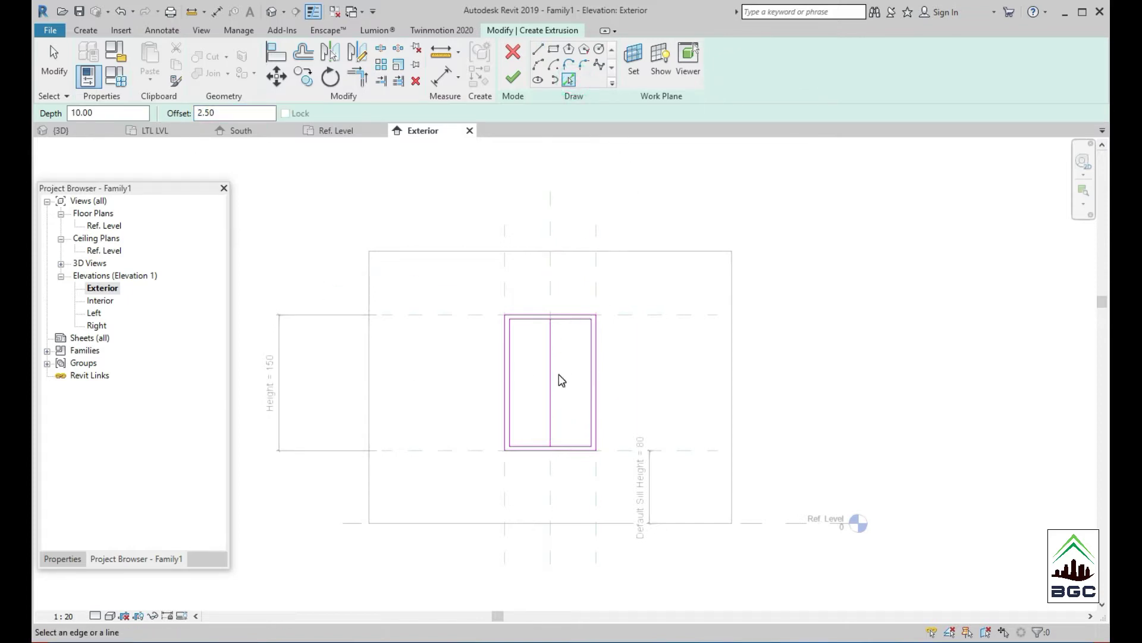
pyautogui.scroll(1, 556, 369)
pyautogui.scroll(1, 552, 360)
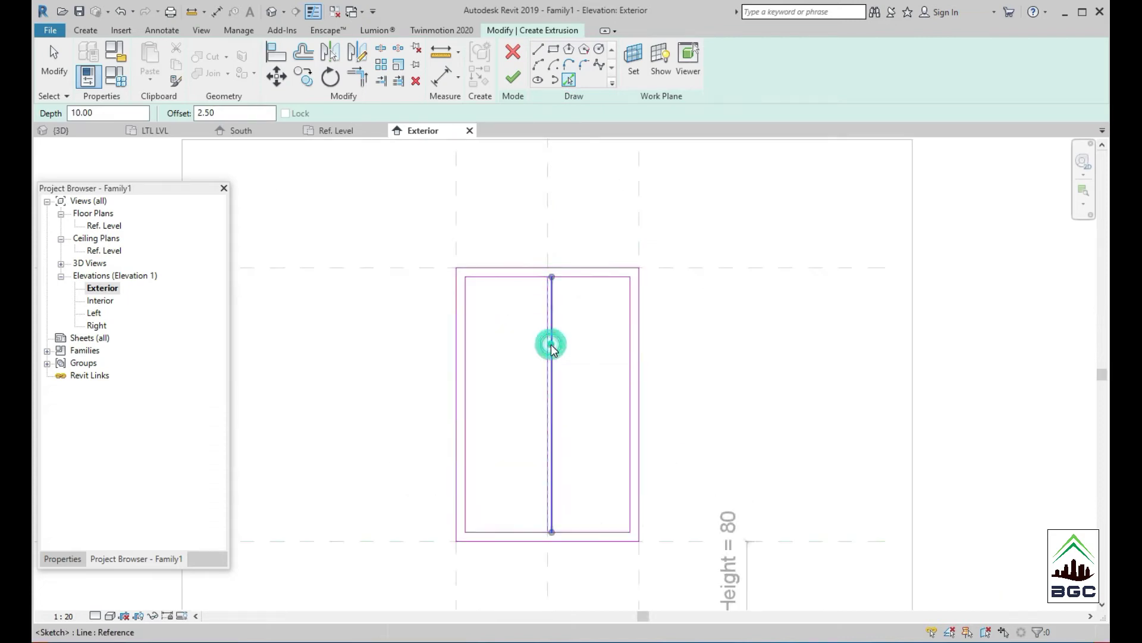
pyautogui.click(547, 350)
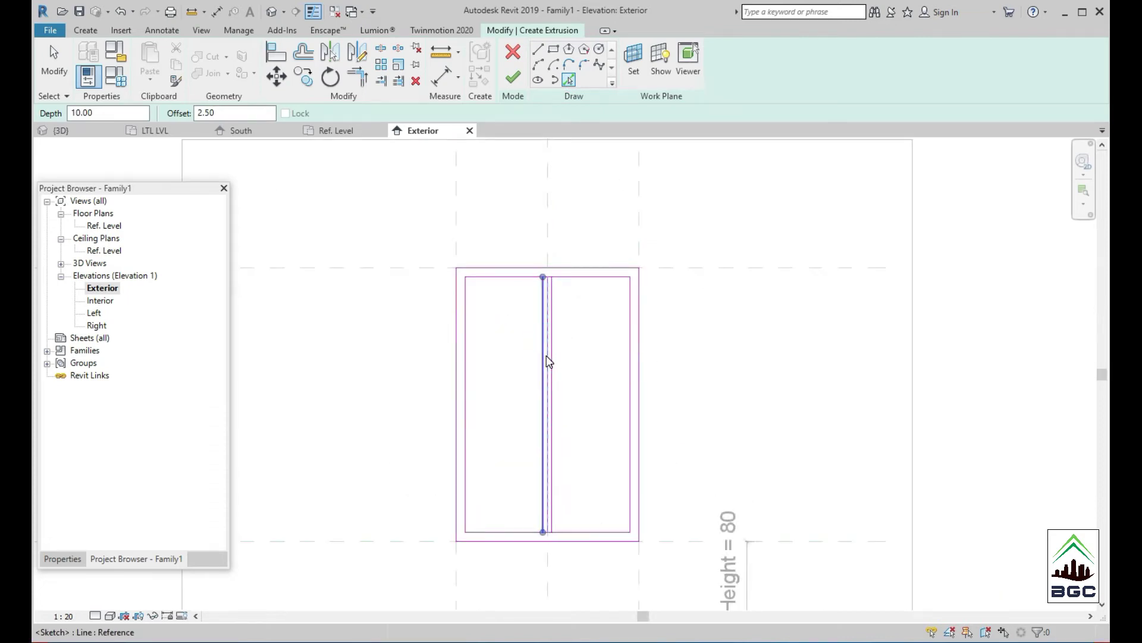
pyautogui.scroll(1, 548, 363)
pyautogui.press('Escape')
pyautogui.press('Escape')
# - Split the inner top and bottom frame lines near the centre
pyautogui.press('s')
pyautogui.press('l')
pyautogui.click(548, 195)
pyautogui.moveTo(557, 536); pyautogui.dragTo(554, 208, button='middle')
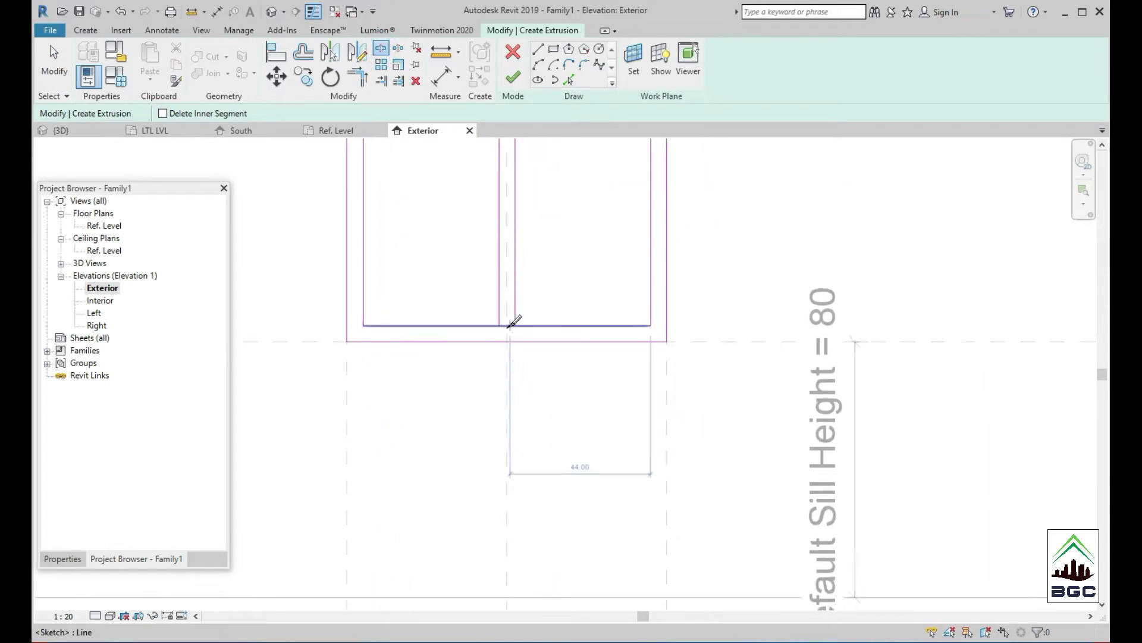
pyautogui.click(507, 326)
# - Trim the split inner lines to the mullion lines, forming two closed pane openings
pyautogui.click(357, 78)
pyautogui.click(477, 324)
pyautogui.click(500, 291)
pyautogui.click(514, 312)
pyautogui.scroll(-2, 489, 484)
pyautogui.scroll(3, 492, 321)
pyautogui.scroll(-1, 500, 340)
pyautogui.click(498, 355)
pyautogui.click(523, 328)
pyautogui.click(481, 345)
pyautogui.click(465, 327)
pyautogui.scroll(-1, 493, 381)
pyautogui.moveTo(569, 339)
pyautogui.mouseDown(button='middle')
pyautogui.moveTo(541, 311)
pyautogui.moveTo(530, 373)
pyautogui.mouseUp(button='middle')
# - Assign the Wood Flooring material to the frame extrusion and finish it
pyautogui.click(62, 558)
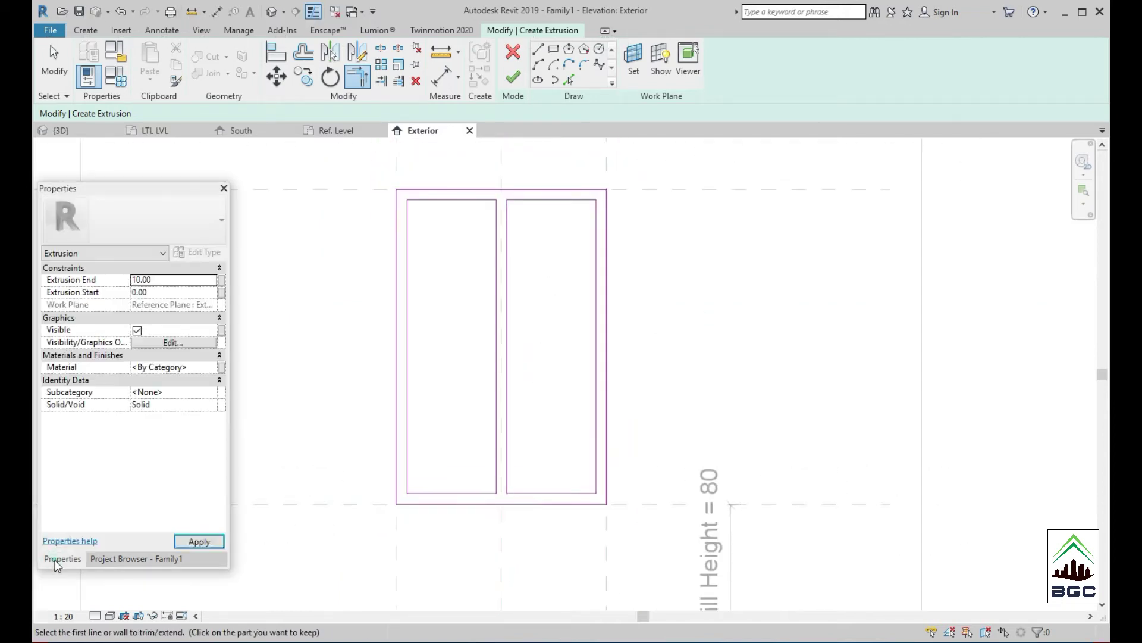
pyautogui.click(211, 367)
pyautogui.click(212, 366)
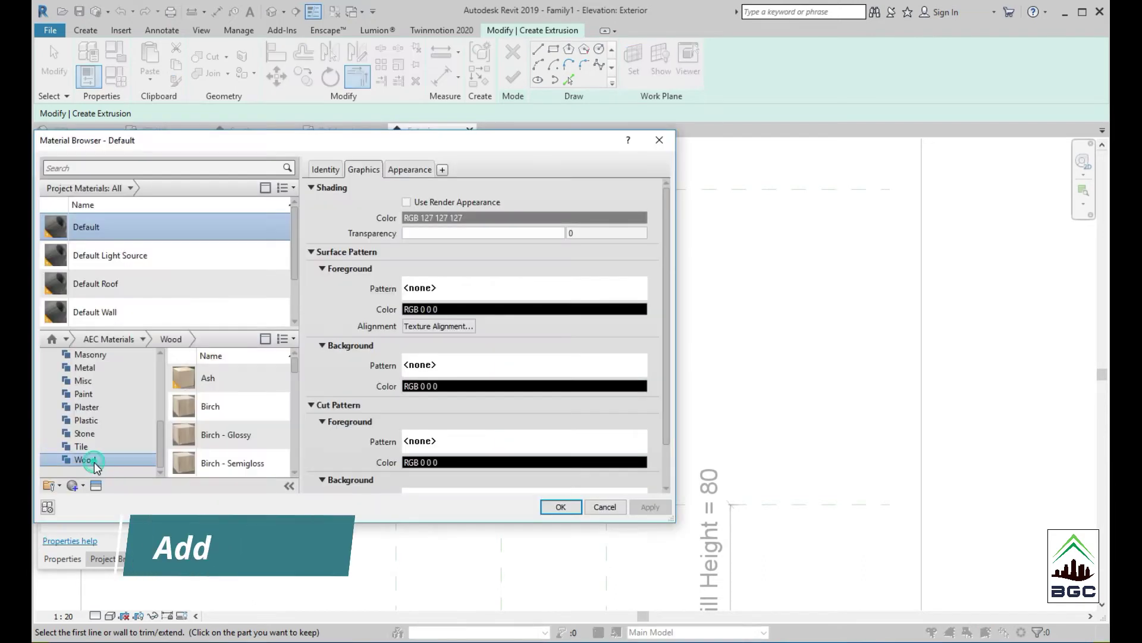
pyautogui.click(238, 406)
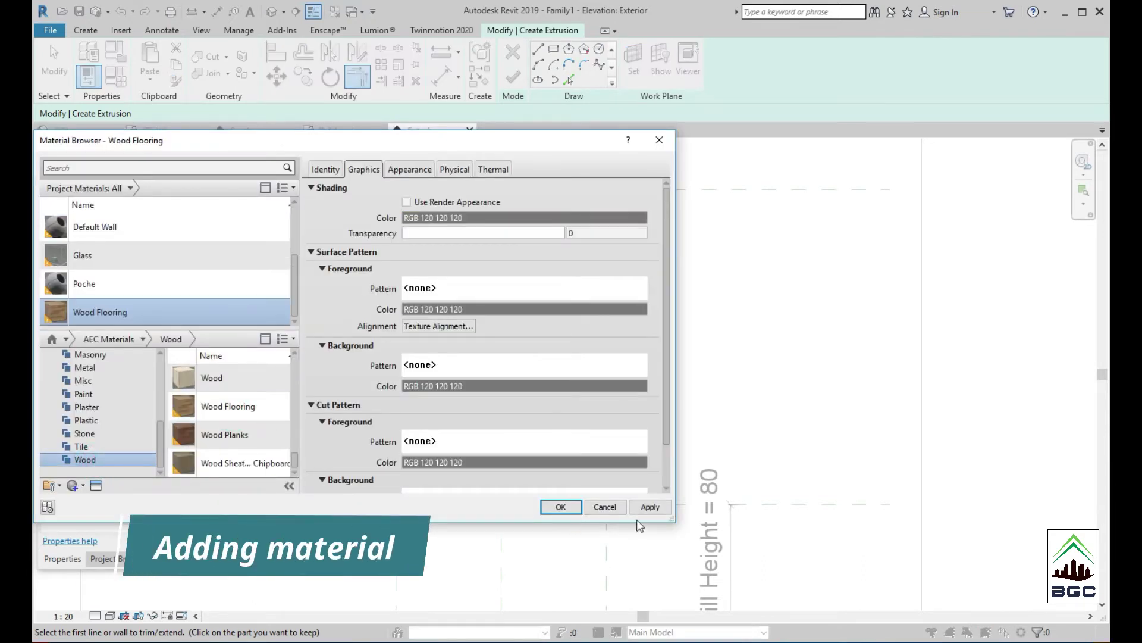
pyautogui.click(650, 507)
pyautogui.click(561, 507)
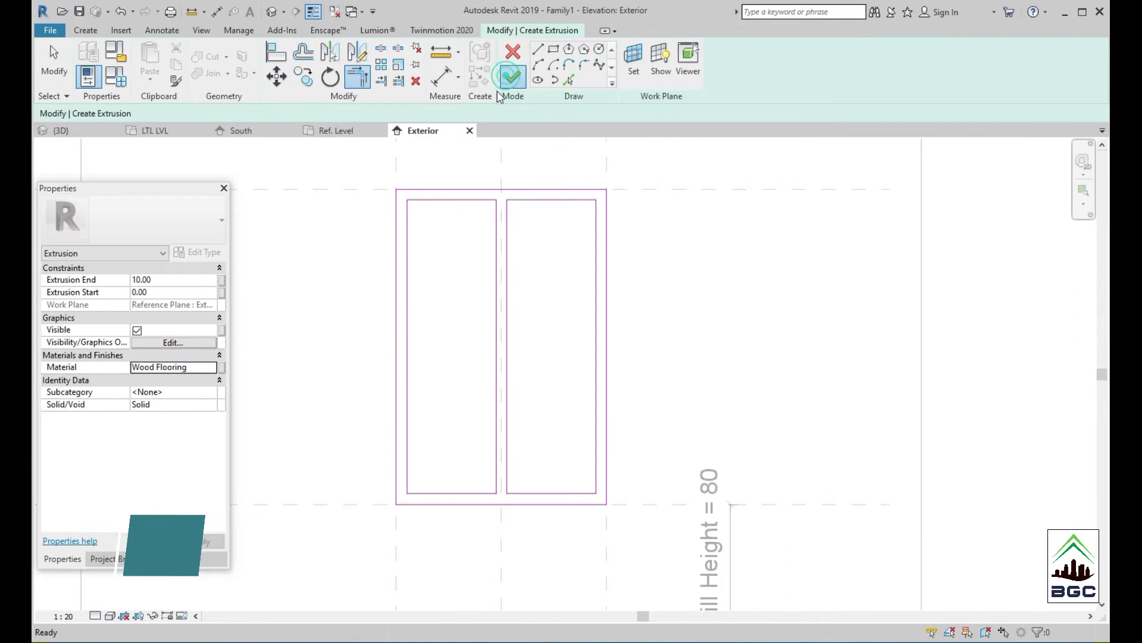
pyautogui.click(513, 77)
# - Start a new extrusion and draw rectangles for the left and right window panels
pyautogui.click(534, 317)
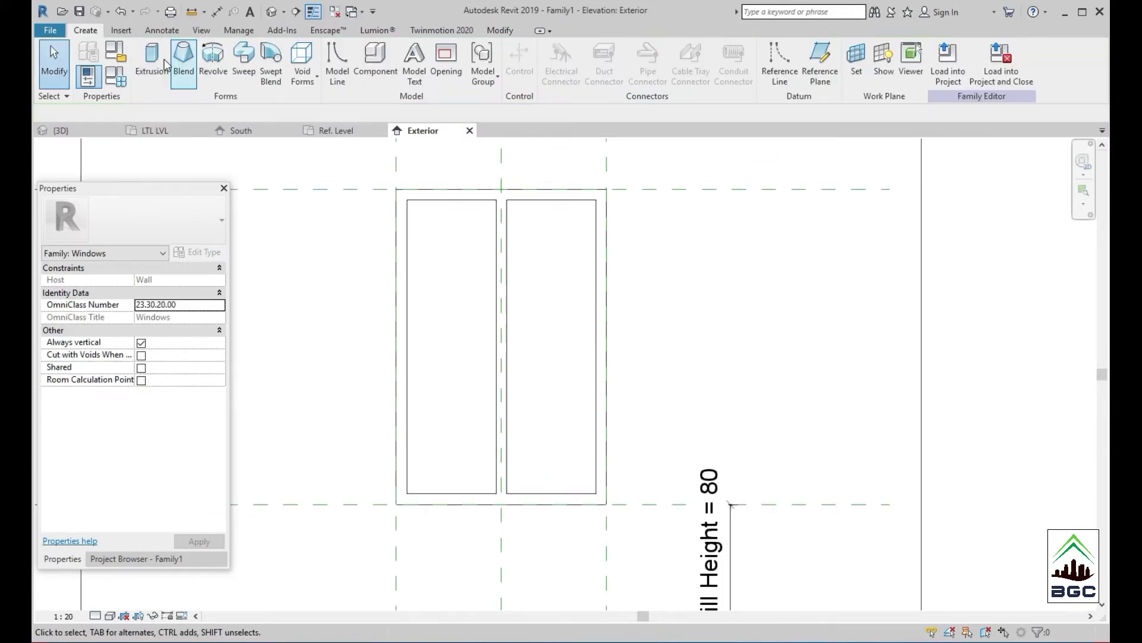
pyautogui.click(152, 54)
pyautogui.click(553, 49)
pyautogui.click(407, 200)
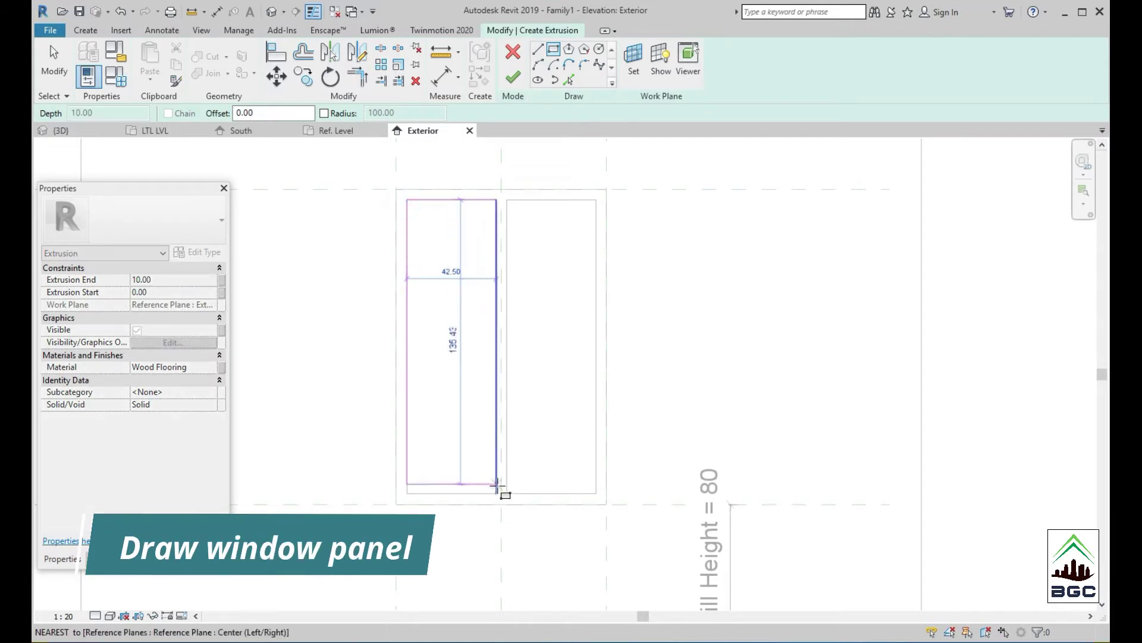
pyautogui.click(496, 493)
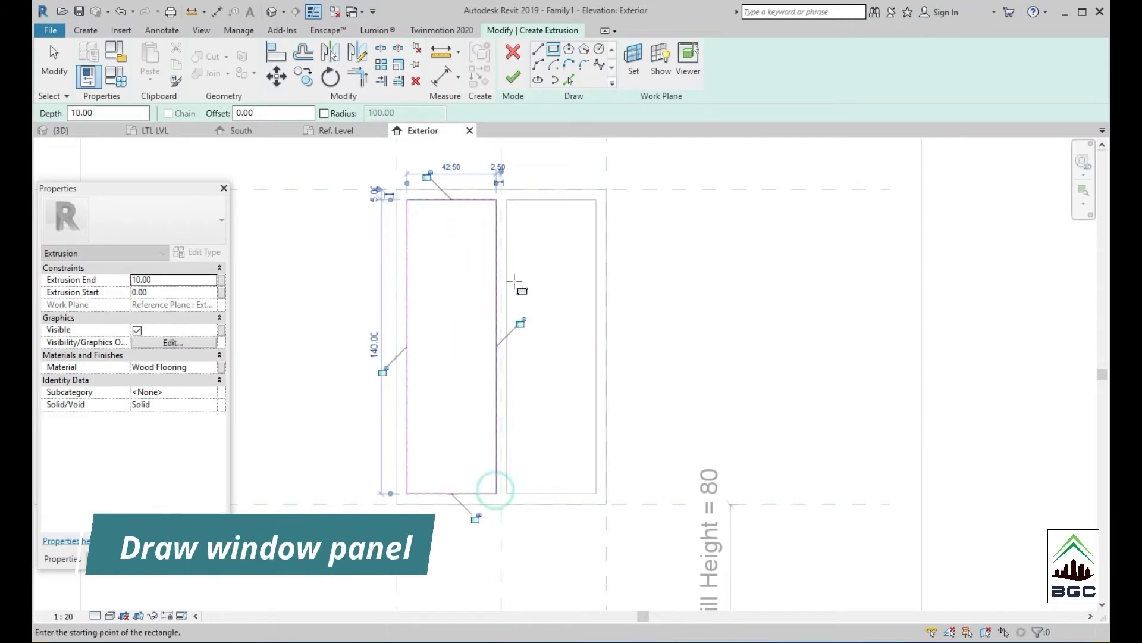
pyautogui.click(506, 199)
pyautogui.click(596, 493)
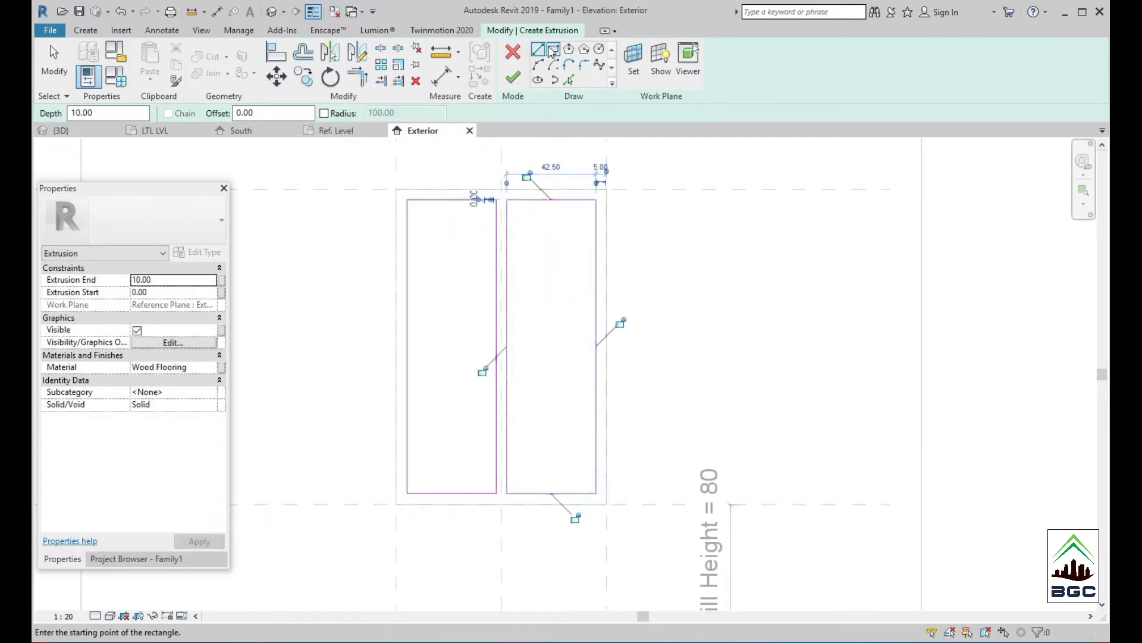
# - Set the extrusion depth to 3 and draw inset rectangles inside both panels
pyautogui.doubleClick(95, 109)
pyautogui.write('3')
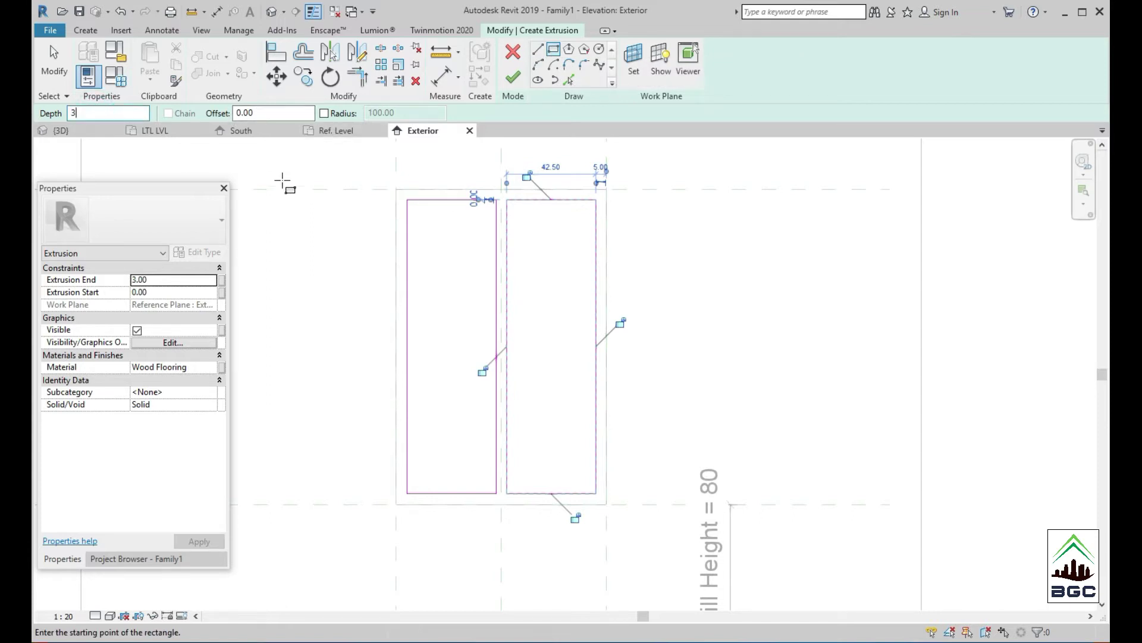
pyautogui.doubleClick(253, 112)
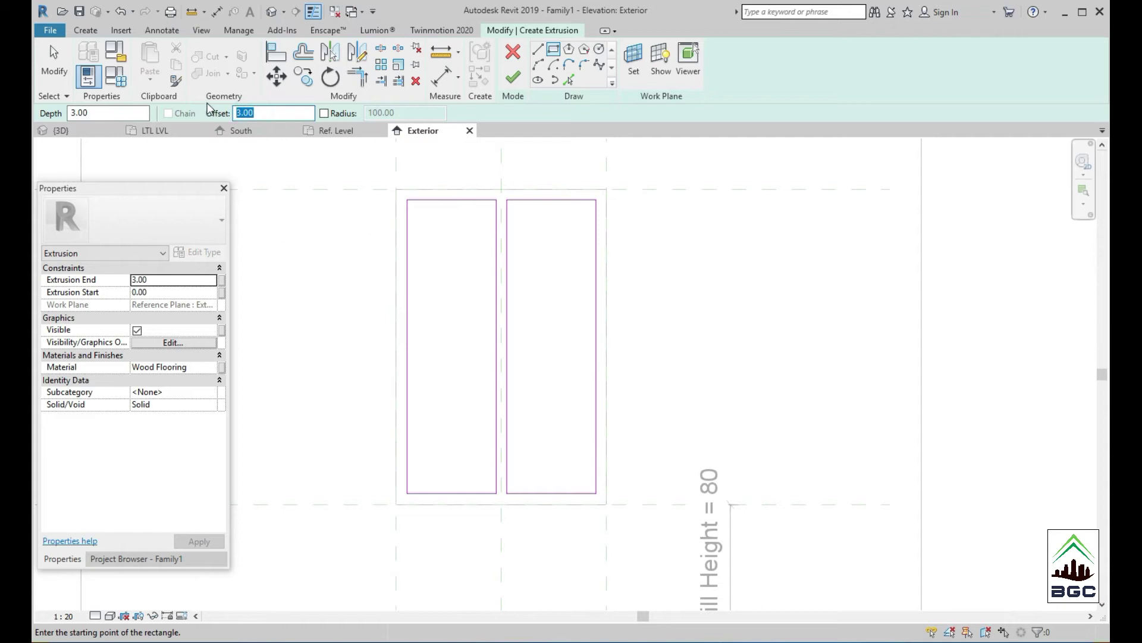
pyautogui.write('3')
pyautogui.click(407, 199)
pyautogui.click(496, 492)
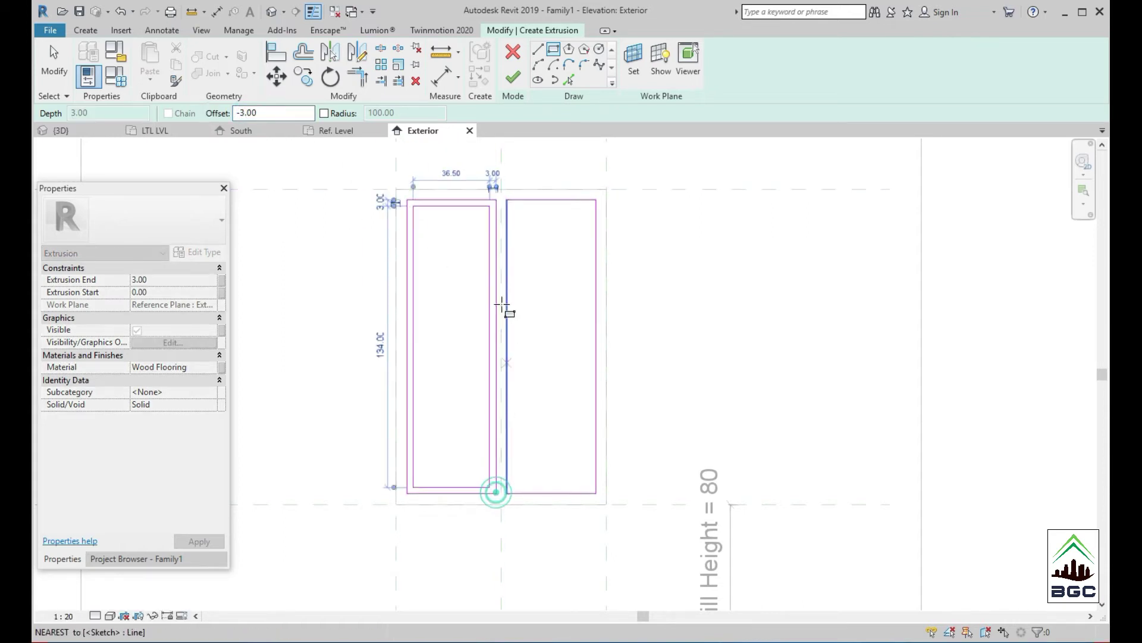
pyautogui.click(507, 199)
pyautogui.click(597, 493)
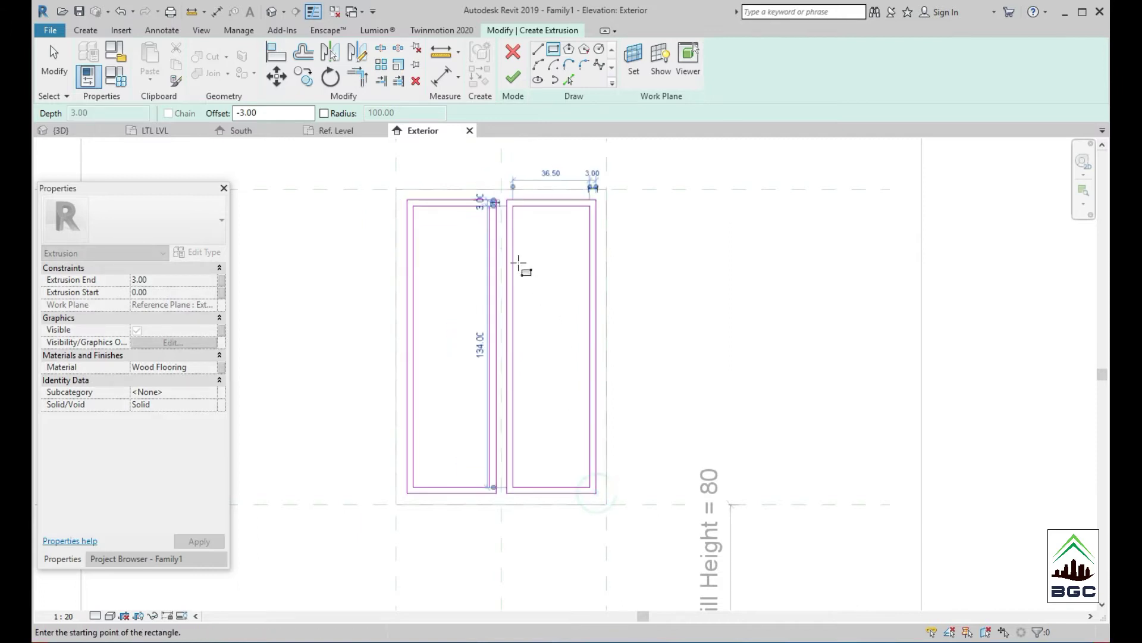
# - Add upper and lower rail lines in both panels by offsetting existing lines
pyautogui.click(568, 79)
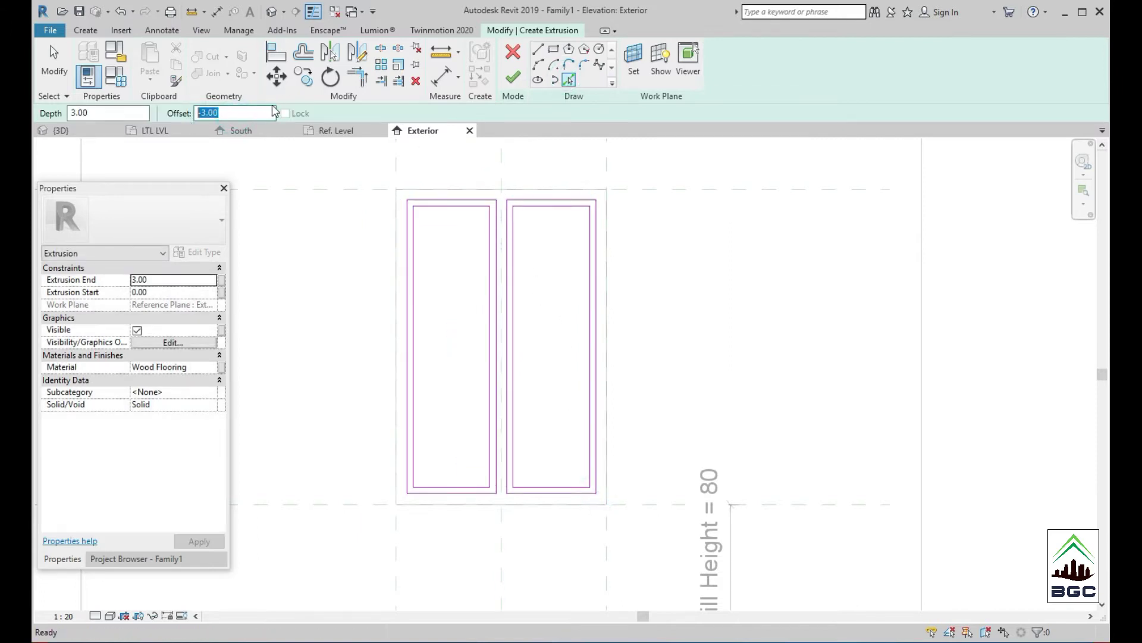
pyautogui.click(460, 210)
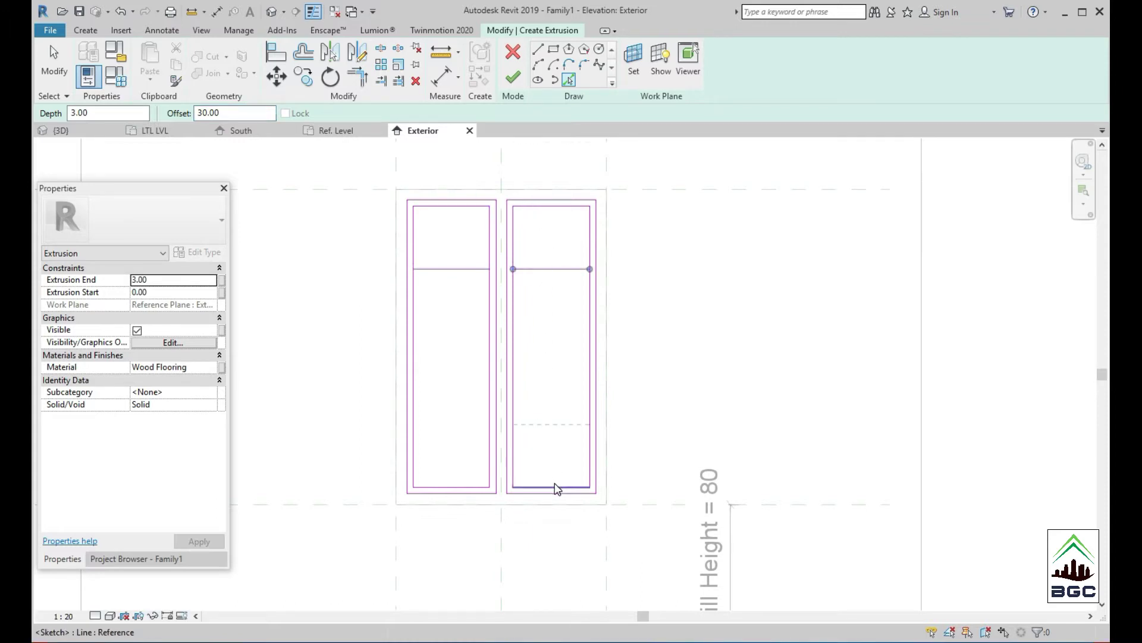
pyautogui.click(442, 484)
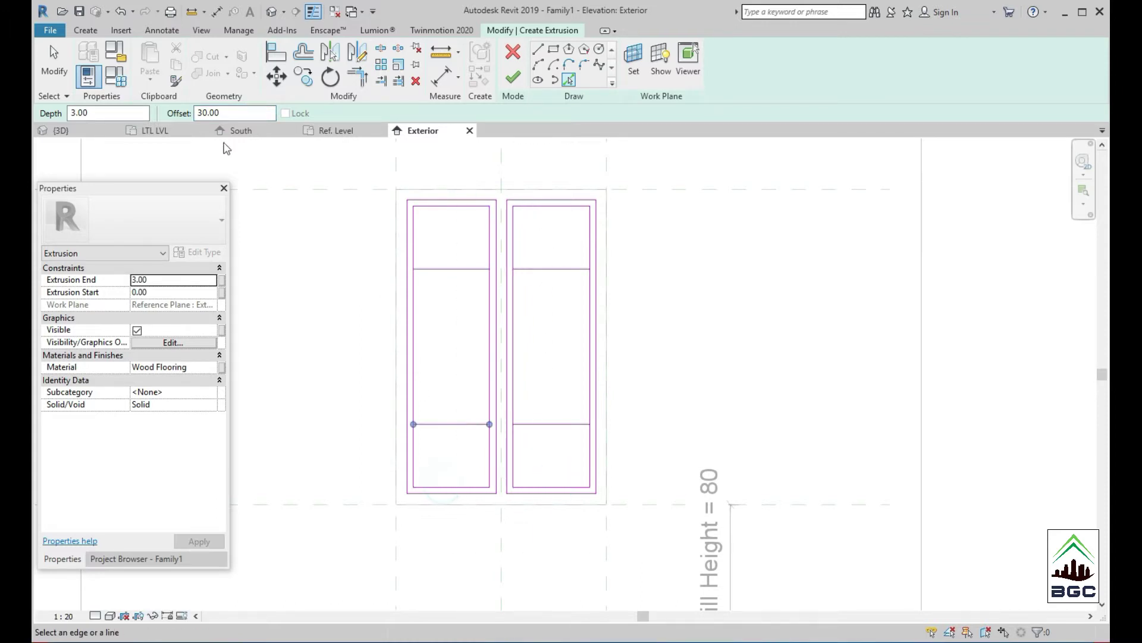
pyautogui.click(449, 422)
pyautogui.click(545, 423)
pyautogui.click(544, 277)
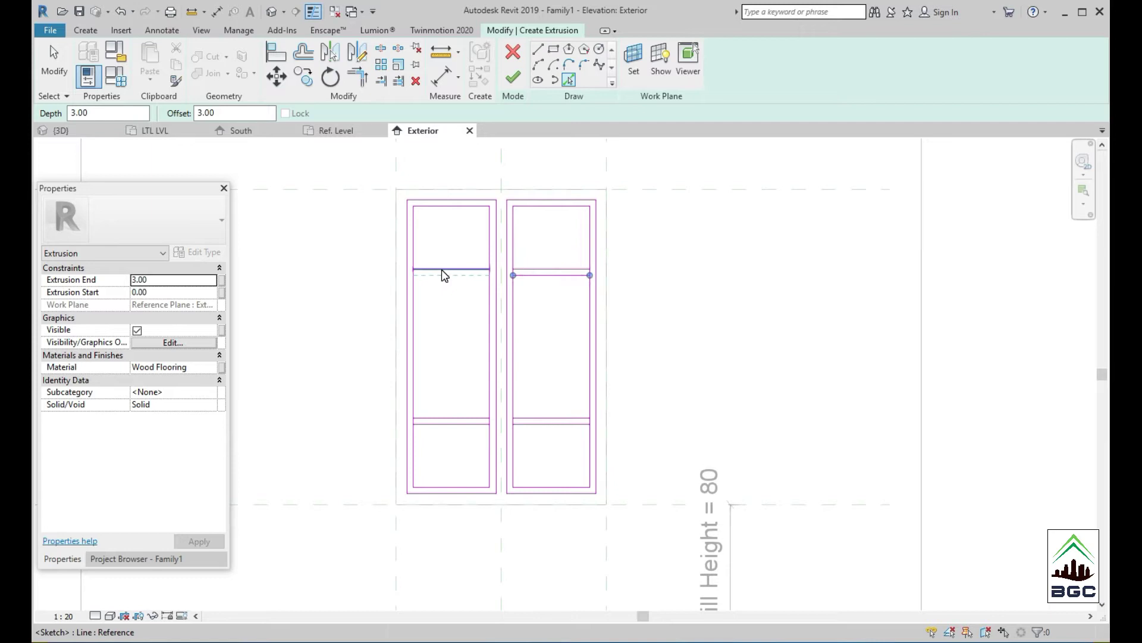
# - Split the right leaf's outer vertical sketch line with Split Element
pyautogui.scroll(3, 437, 306)
pyautogui.press('s')
pyautogui.press('d')
pyautogui.scroll(2, 785, 369)
pyautogui.scroll(2, 800, 408)
pyautogui.click(802, 396)
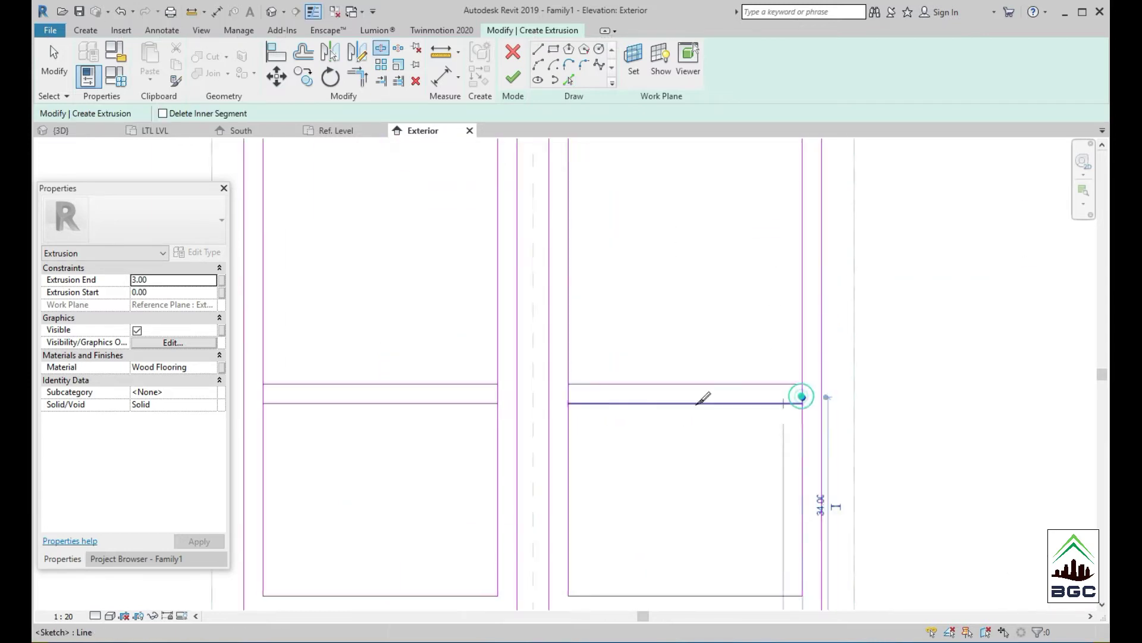
pyautogui.scroll(-1, 593, 392)
# - Trim the side and lower rail lines into clean corners and finish the frame extrusion
pyautogui.press('t')
pyautogui.press('r')
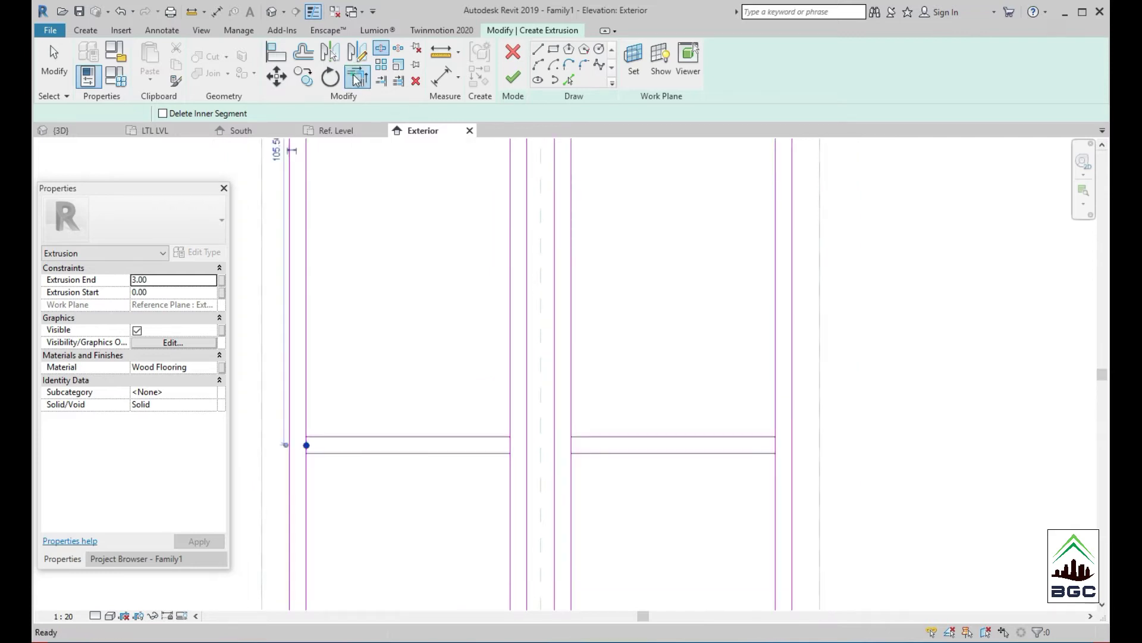
pyautogui.click(305, 408)
pyautogui.click(323, 454)
pyautogui.click(492, 454)
pyautogui.click(507, 480)
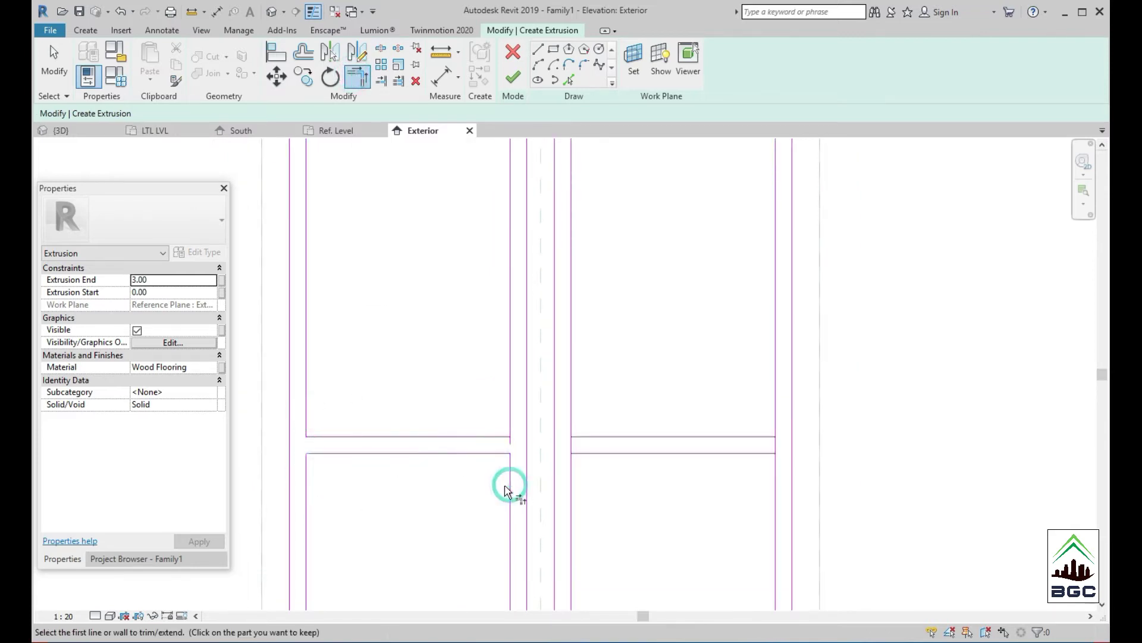
# - Start a new extrusion for the glass using the Rectangle tool
pyautogui.press('c')
pyautogui.press('x')
pyautogui.scroll(2, 428, 280)
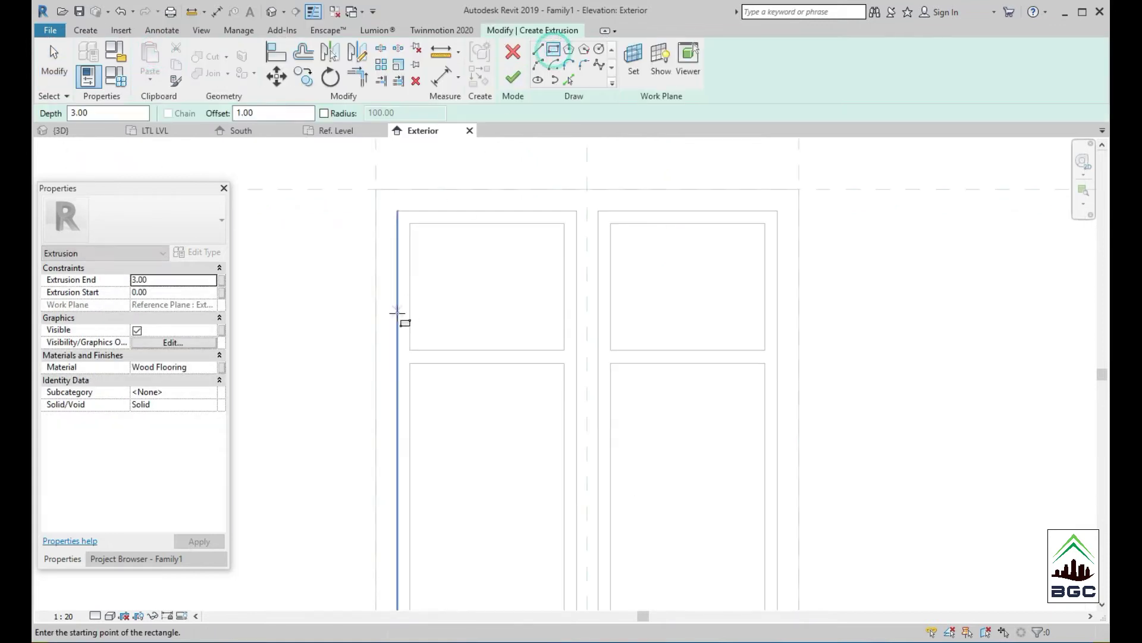
# - Draw glass rectangles inside the left and right leaves and finish the sketch
pyautogui.click(409, 223)
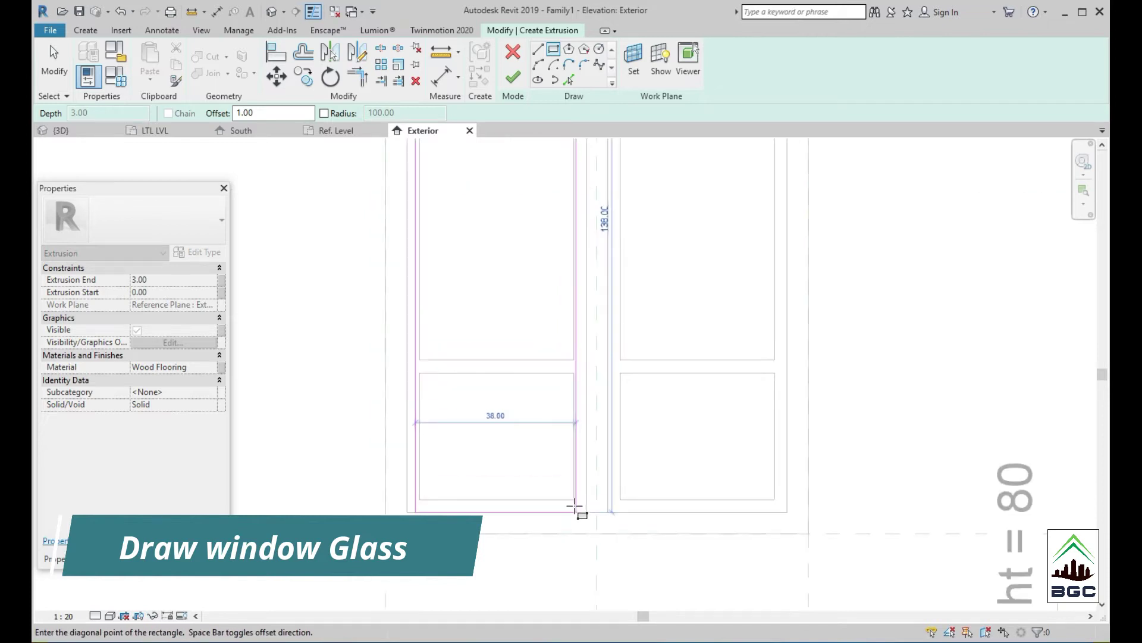
pyautogui.click(571, 493)
pyautogui.moveTo(598, 405)
pyautogui.mouseDown(button='middle')
pyautogui.moveTo(605, 423)
pyautogui.moveTo(571, 377)
pyautogui.mouseUp(button='middle')
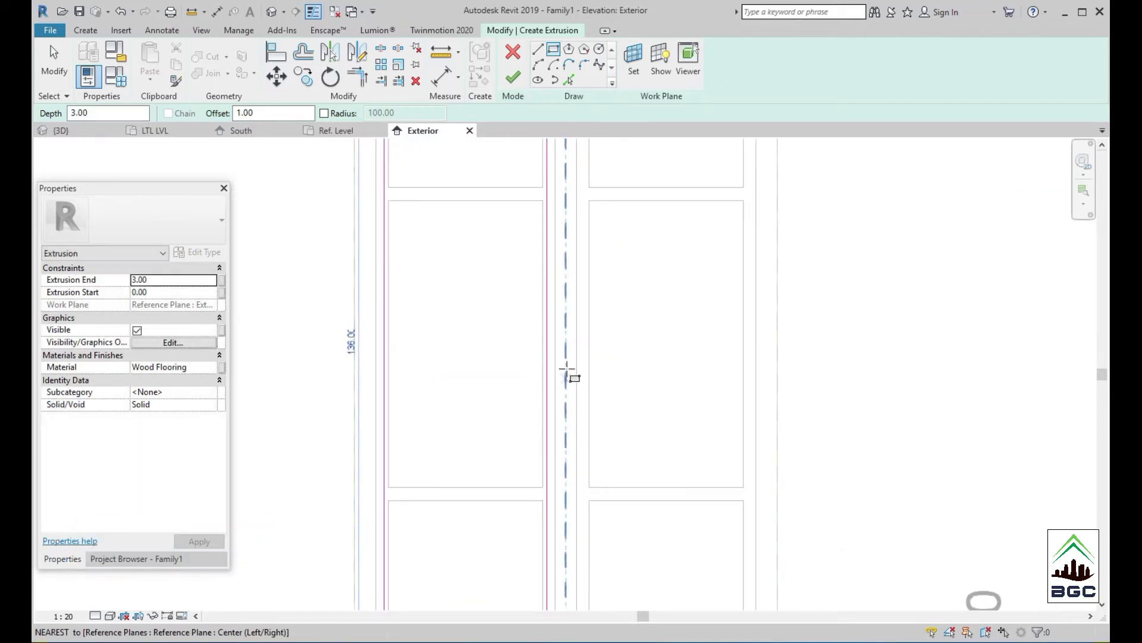
pyautogui.click(530, 247)
pyautogui.click(604, 436)
pyautogui.scroll(-1, 528, 382)
pyautogui.click(517, 83)
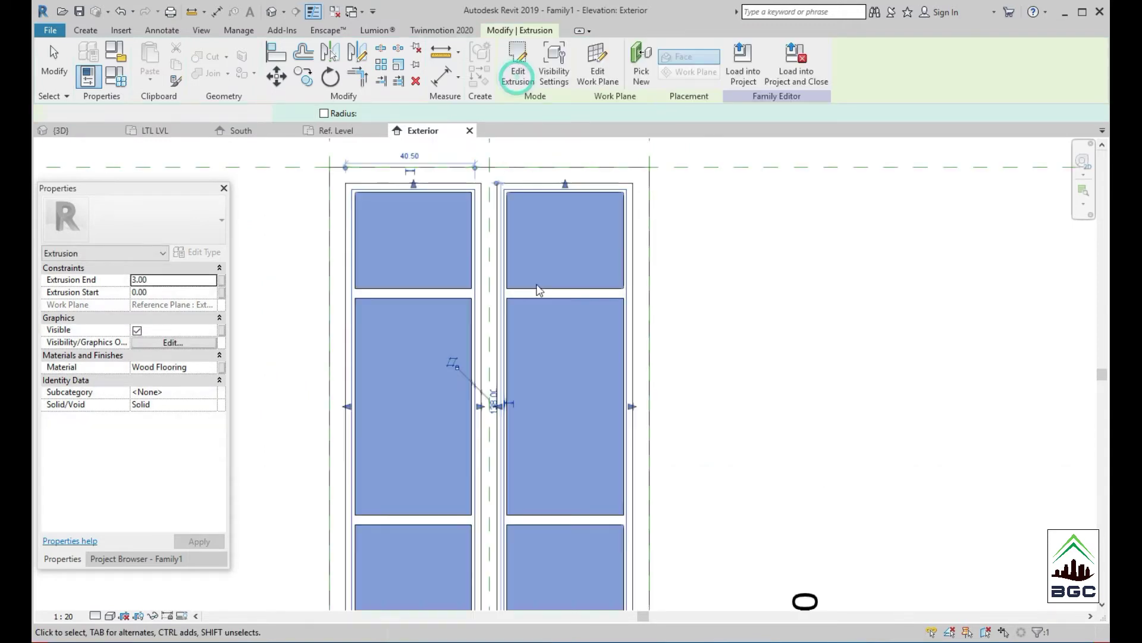
# - Assign the Glass, Clear Glazing material to the panes via the Material Browser
pyautogui.click(173, 366)
pyautogui.click(221, 366)
pyautogui.click(129, 354)
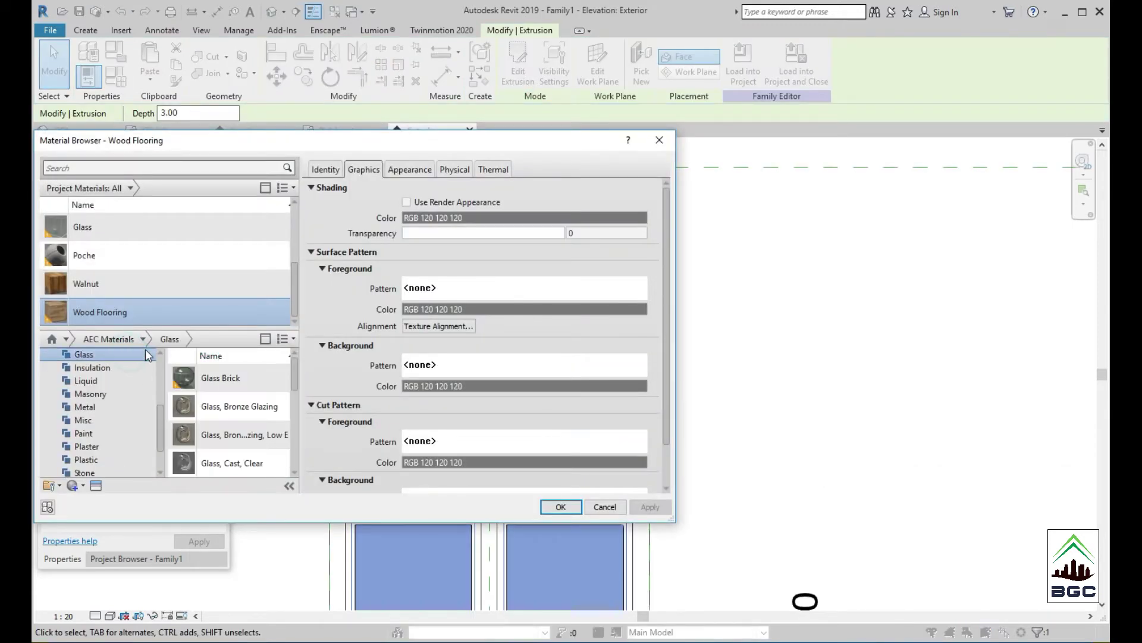
pyautogui.doubleClick(238, 364)
pyautogui.doubleClick(232, 386)
pyautogui.click(650, 507)
pyautogui.click(561, 507)
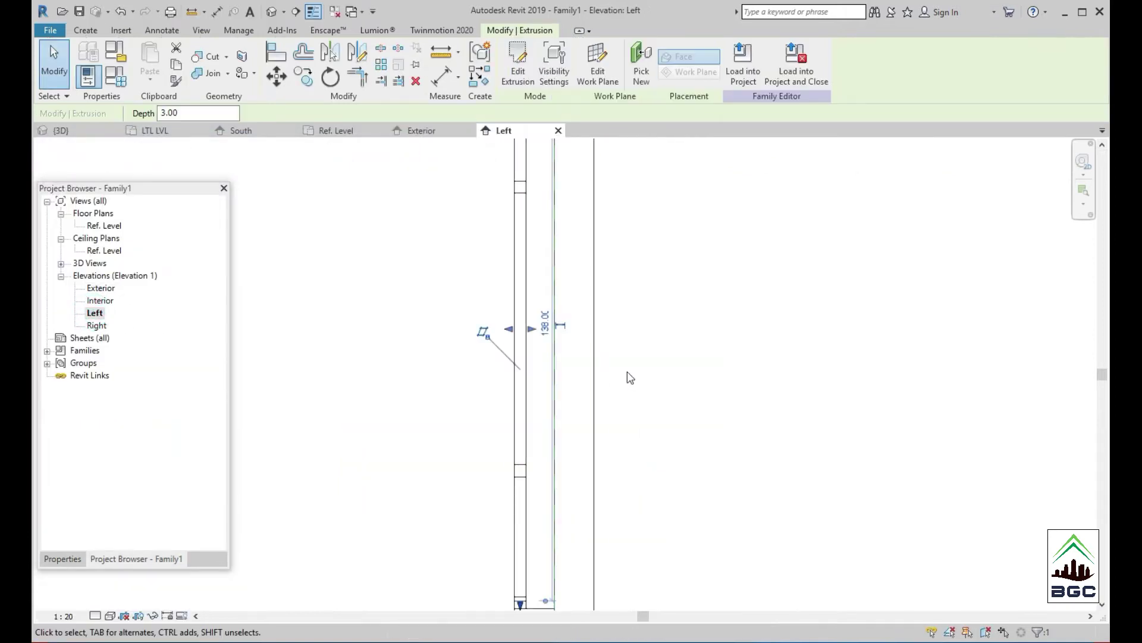
# - Reopen the extrusion sketch and draw a vertical centre guide line through the window
pyautogui.doubleClick(527, 335)
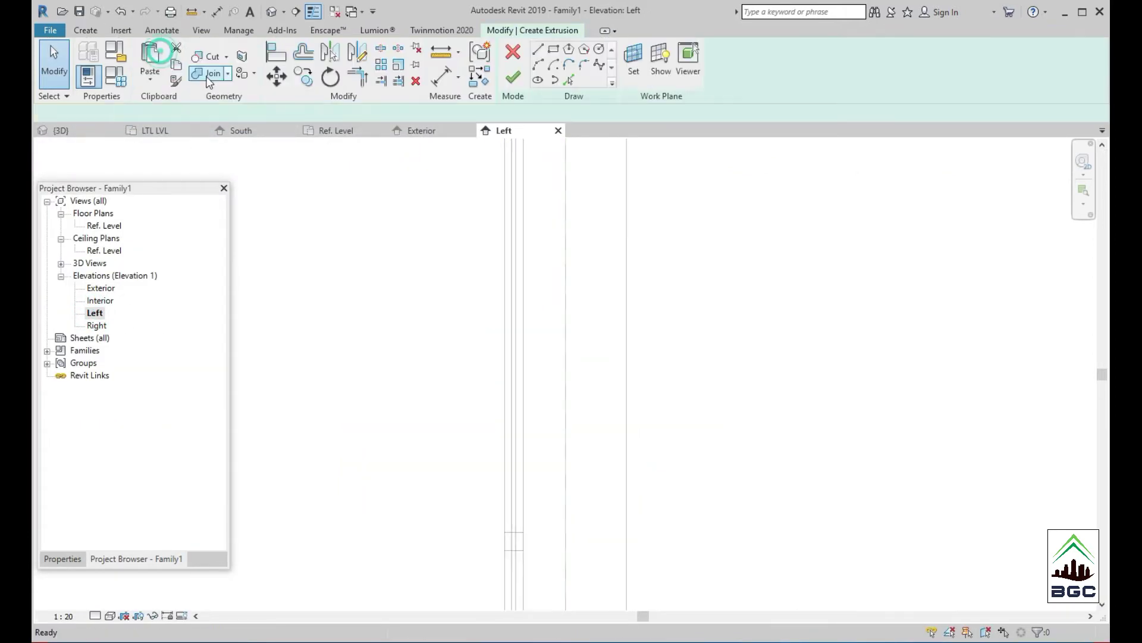
pyautogui.press('l')
pyautogui.press('i')
pyautogui.scroll(-2, 464, 197)
pyautogui.click(498, 189)
pyautogui.moveTo(482, 416); pyautogui.dragTo(464, 167, button='middle')
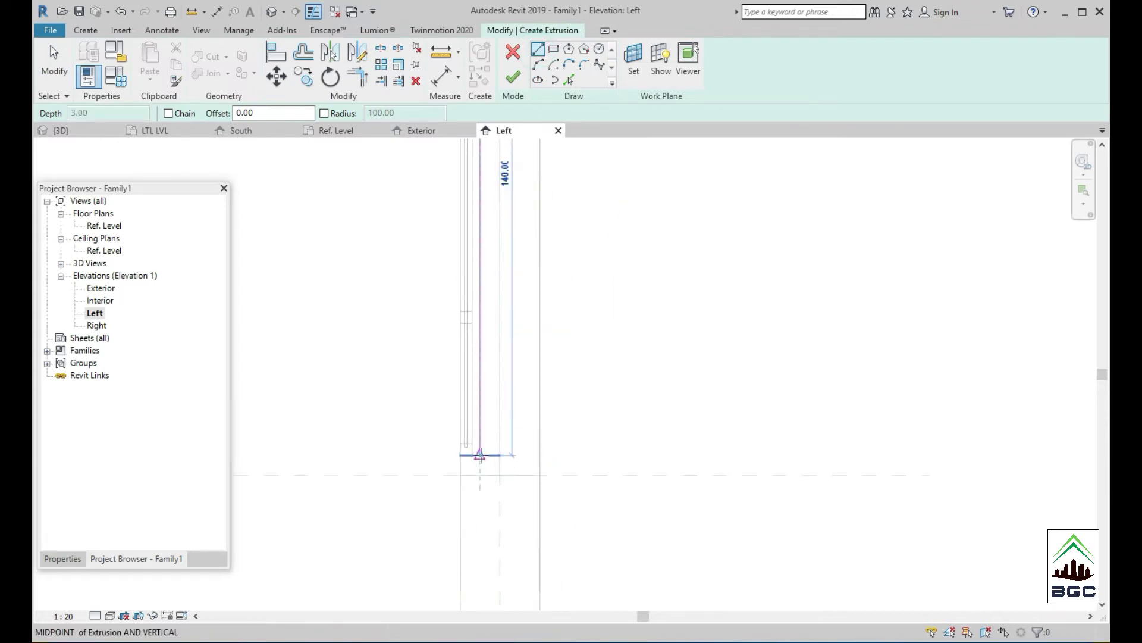
pyautogui.click(480, 456)
# - Add a line 10 above the bottom edge, sketch grill-bar circles, and finish the sketch
pyautogui.press('p')
pyautogui.press('k')
pyautogui.write('10')
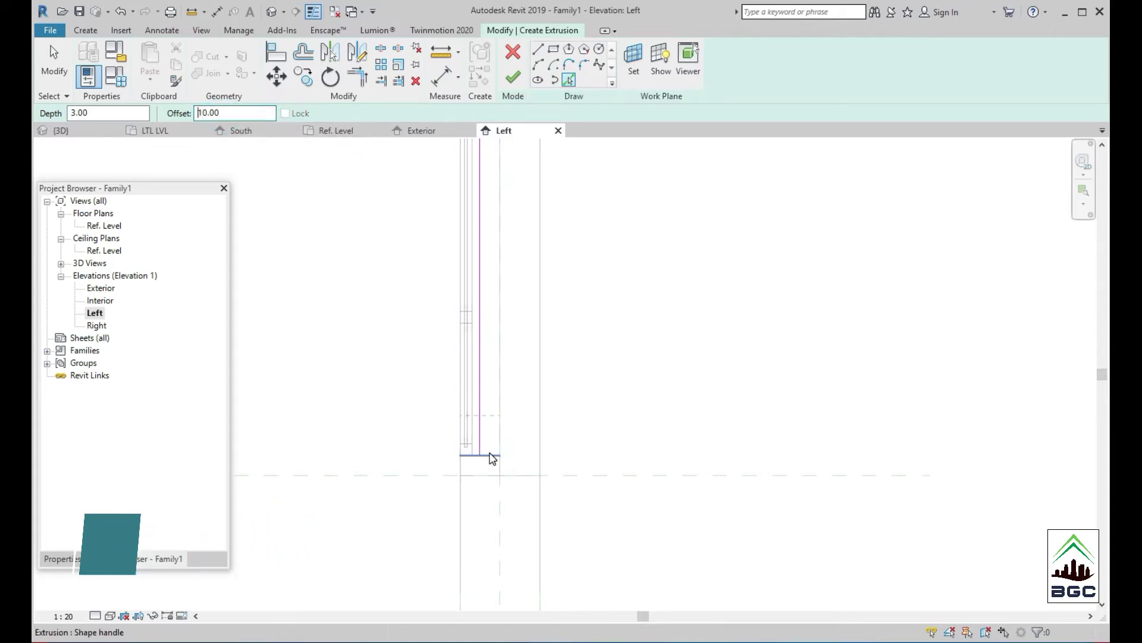
pyautogui.click(490, 456)
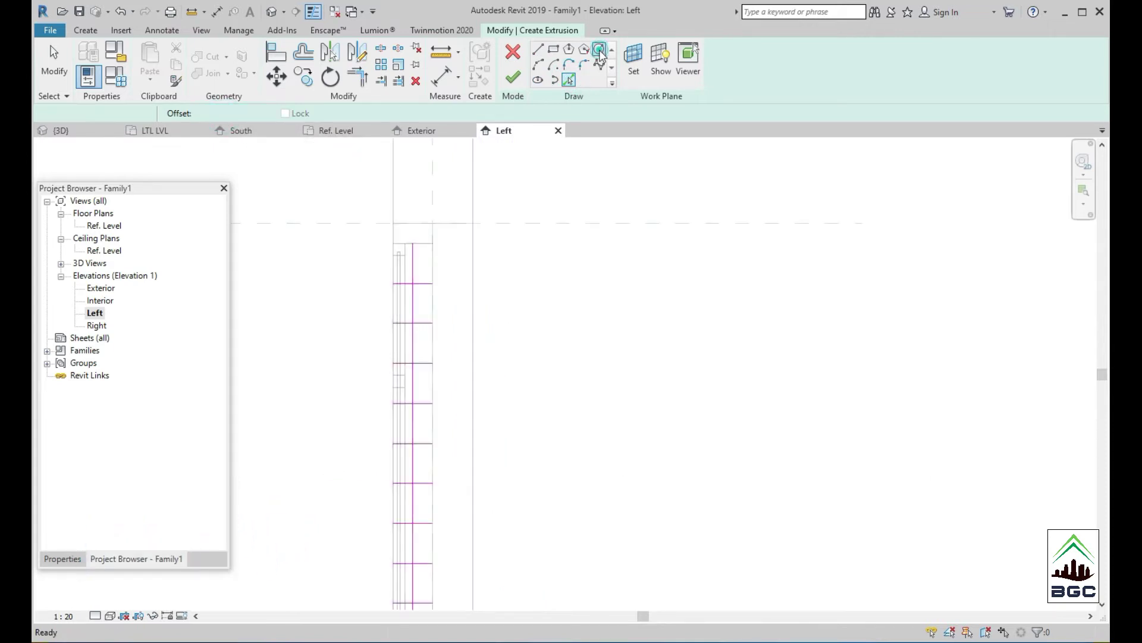
pyautogui.click(600, 49)
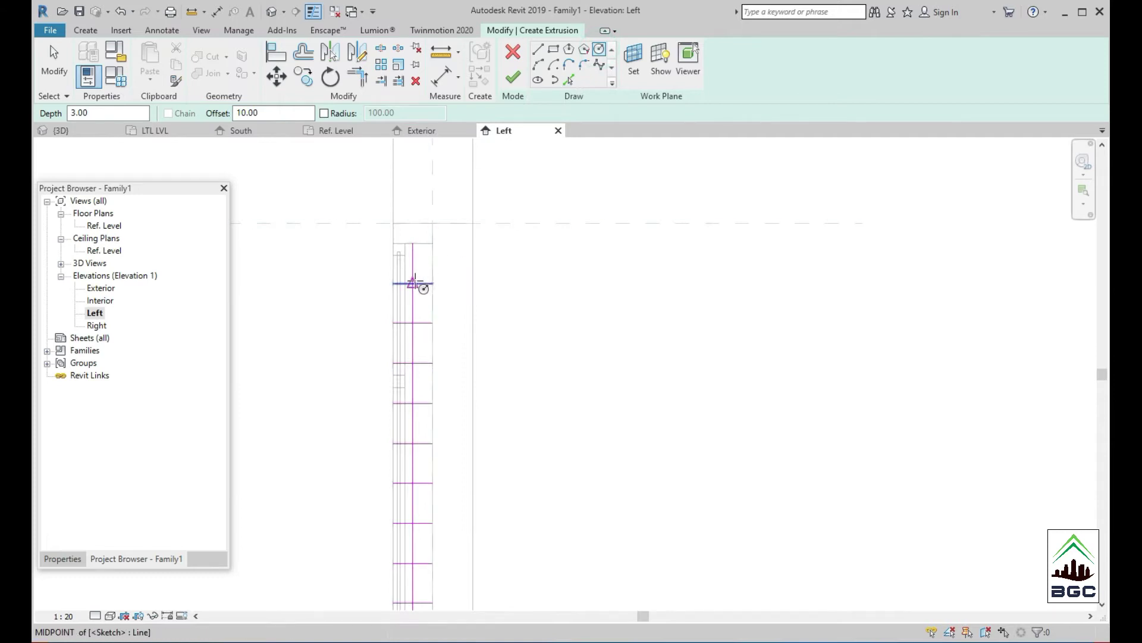
pyautogui.moveTo(569, 422); pyautogui.dragTo(527, 474, button='middle')
pyautogui.scroll(-2, 527, 485)
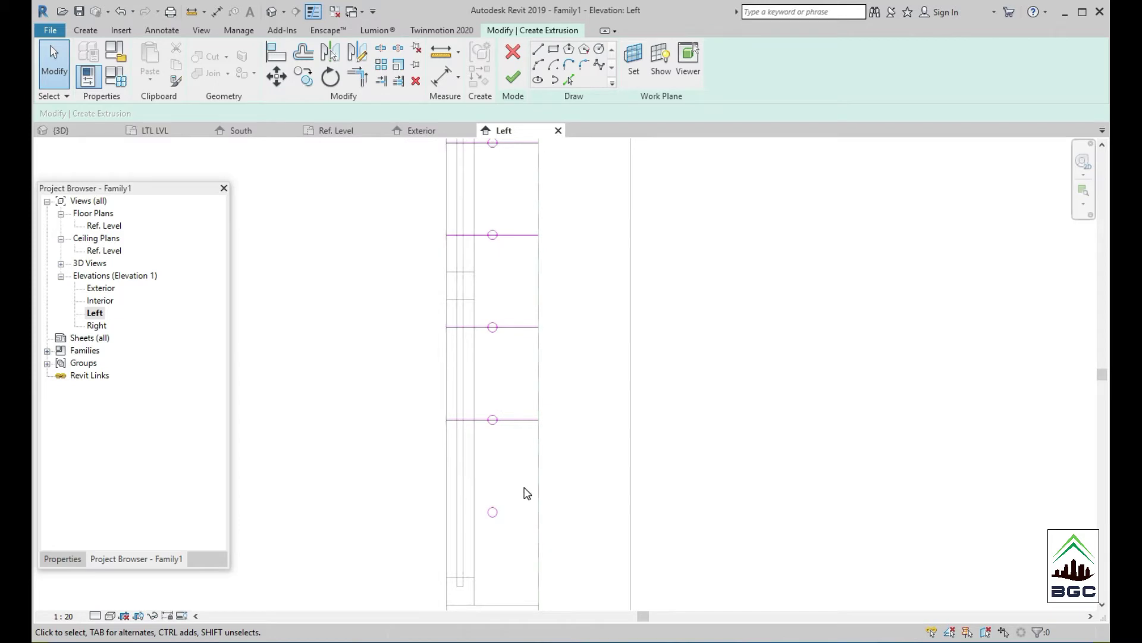
pyautogui.scroll(-3, 527, 493)
pyautogui.press('alt')
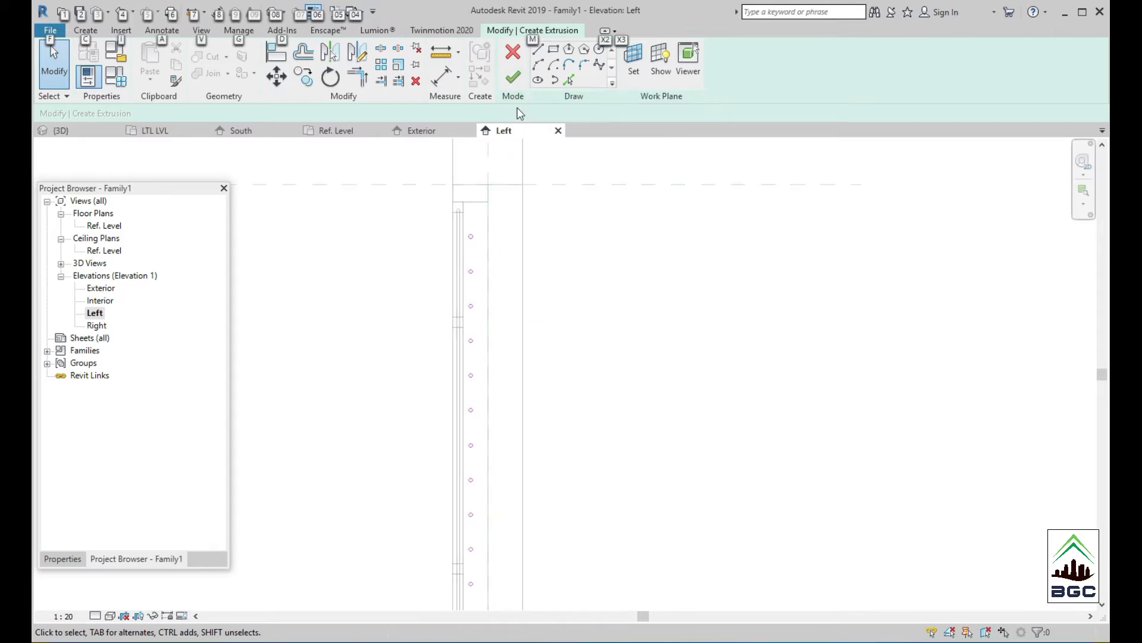
pyautogui.click(513, 77)
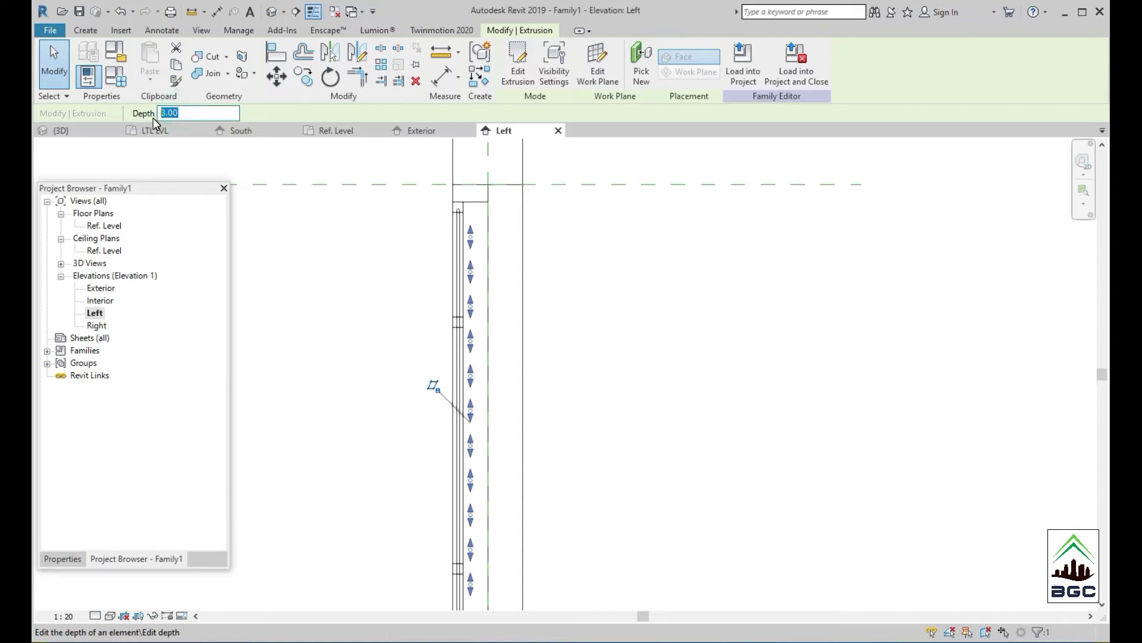
# - Set the grill depth to 500 and adjust its length in the Exterior elevation
pyautogui.write('500')
pyautogui.click(618, 345)
pyautogui.doubleClick(100, 289)
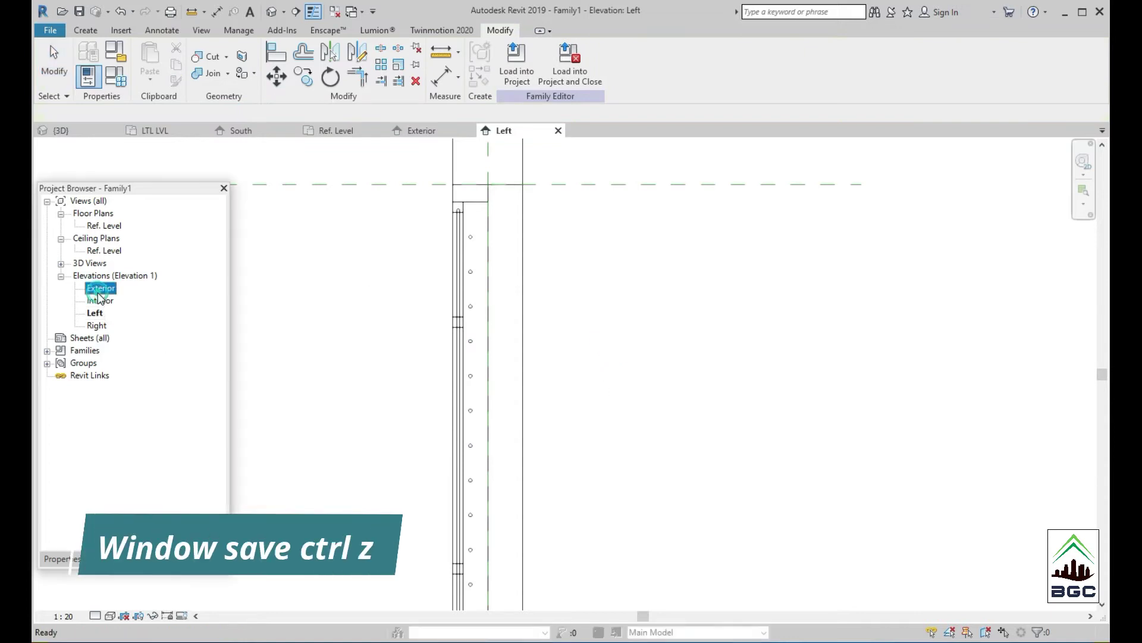
pyautogui.click(694, 432)
pyautogui.moveTo(487, 360); pyautogui.dragTo(365, 361)
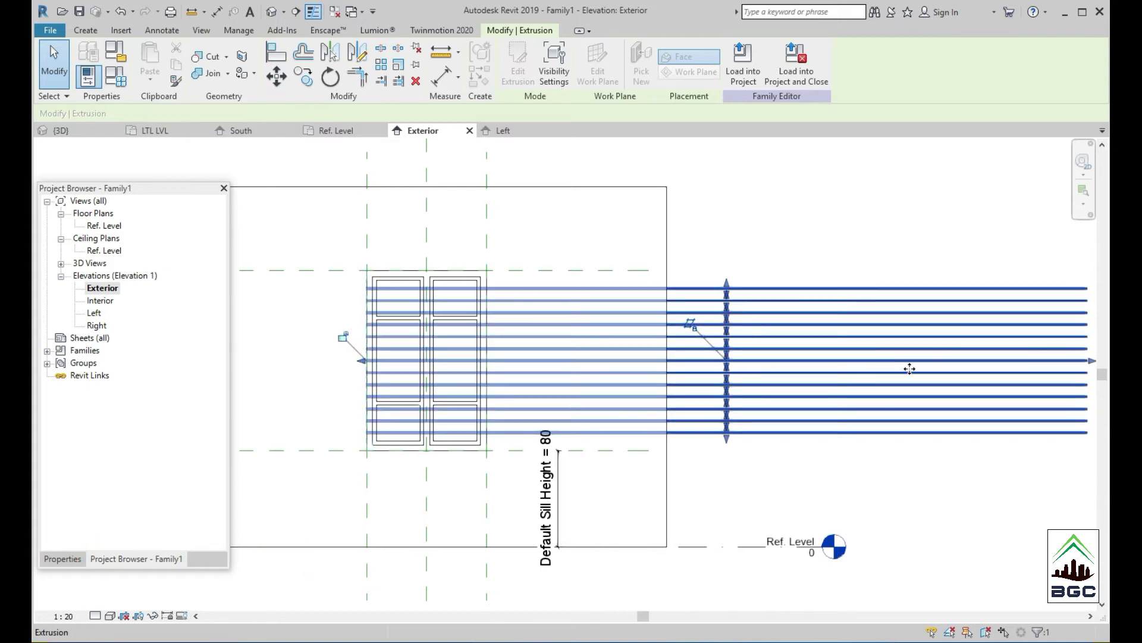
pyautogui.hotkey('ctrl', 'z')
pyautogui.moveTo(1092, 362); pyautogui.dragTo(487, 363)
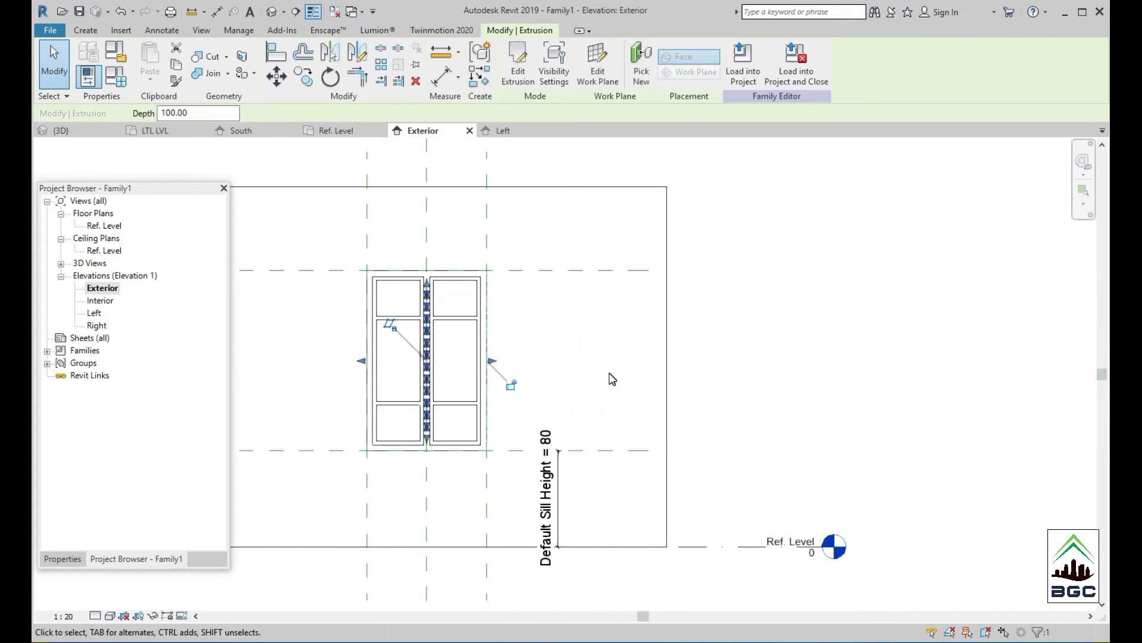
pyautogui.press('alt')
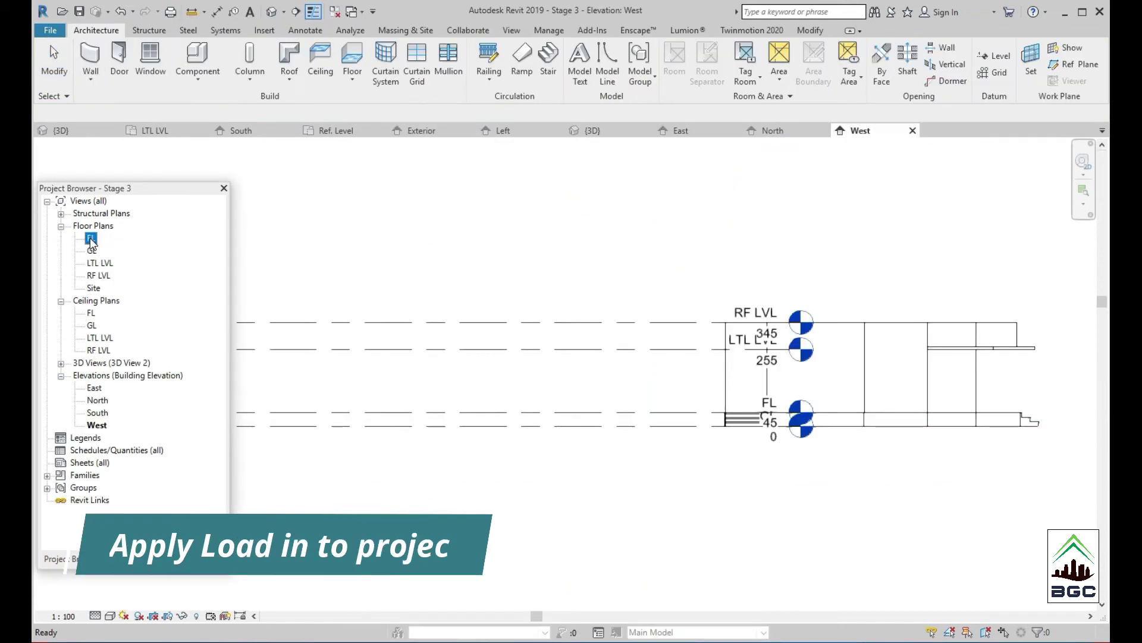
# - In the FL floor plan, place the new window in the west wall
pyautogui.doubleClick(91, 238)
pyautogui.press('z')
pyautogui.press('f')
pyautogui.press('w')
pyautogui.press('n')
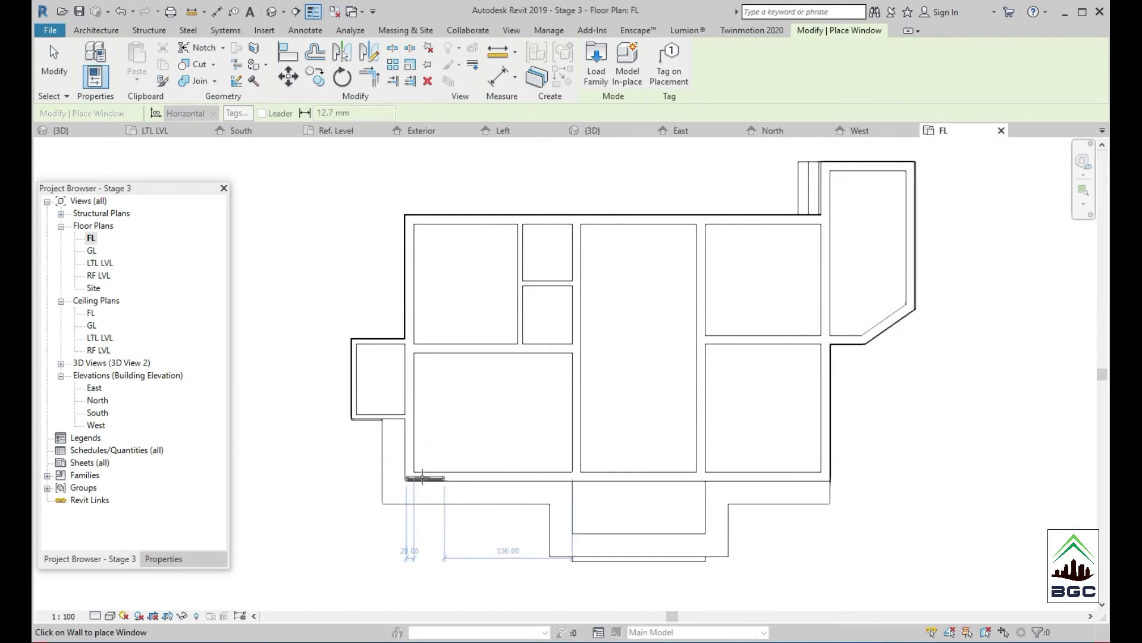
pyautogui.scroll(1, 417, 466)
pyautogui.scroll(1, 409, 443)
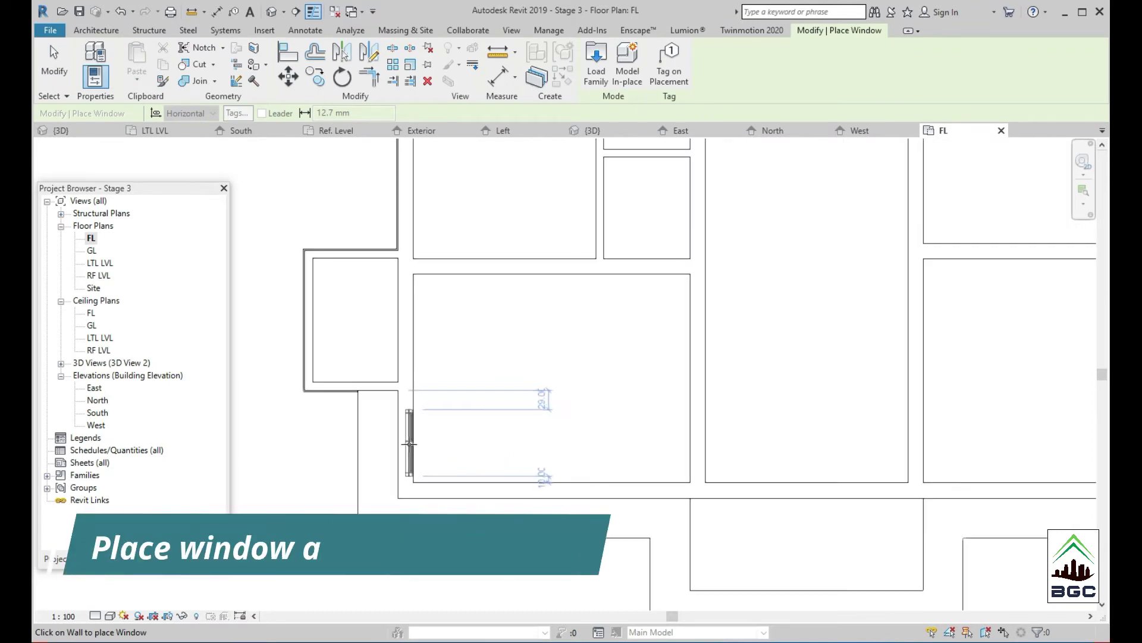
pyautogui.click(418, 440)
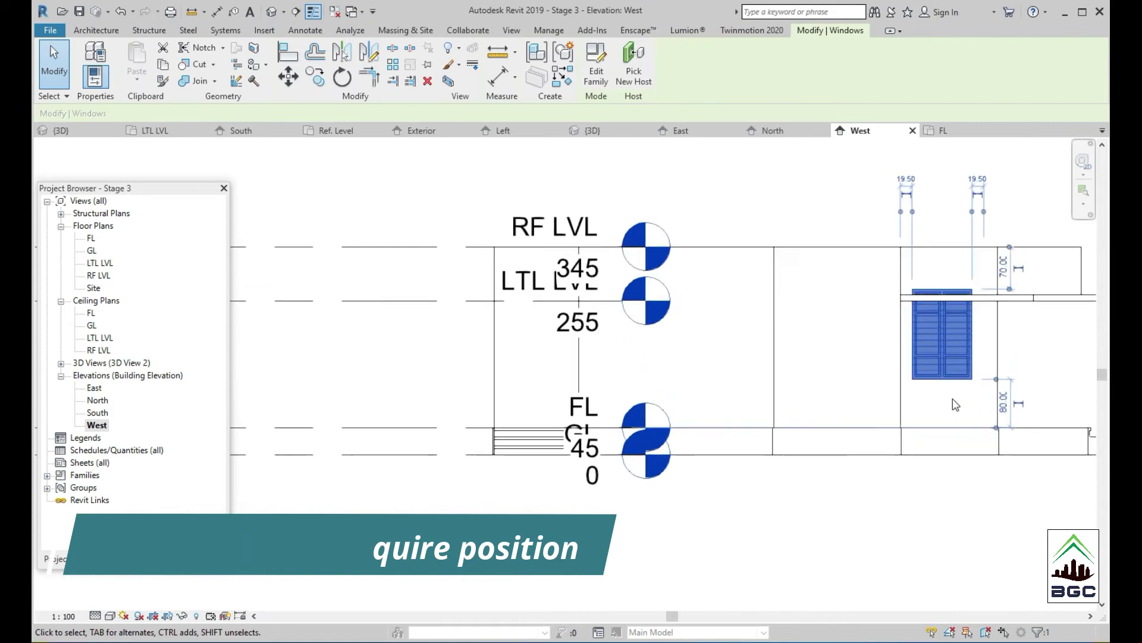
# - Lower the window 20 units to the wall line and place another on the south wall
pyautogui.scroll(2, 956, 405)
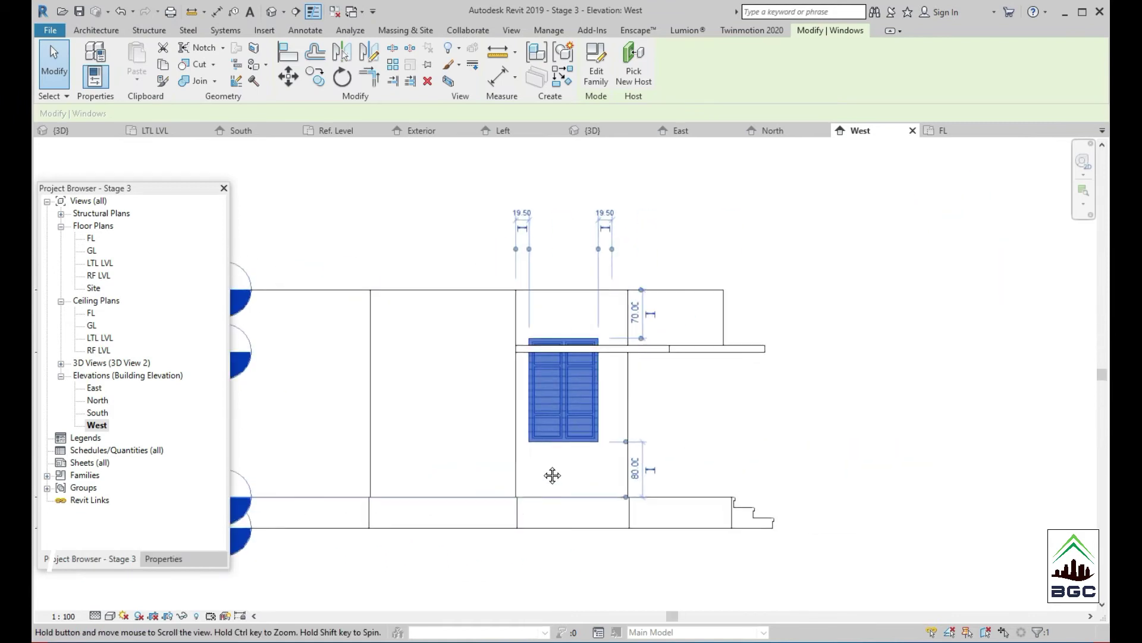
pyautogui.scroll(2, 551, 474)
pyautogui.press('m')
pyautogui.press('v')
pyautogui.click(495, 285)
pyautogui.scroll(1, 506, 307)
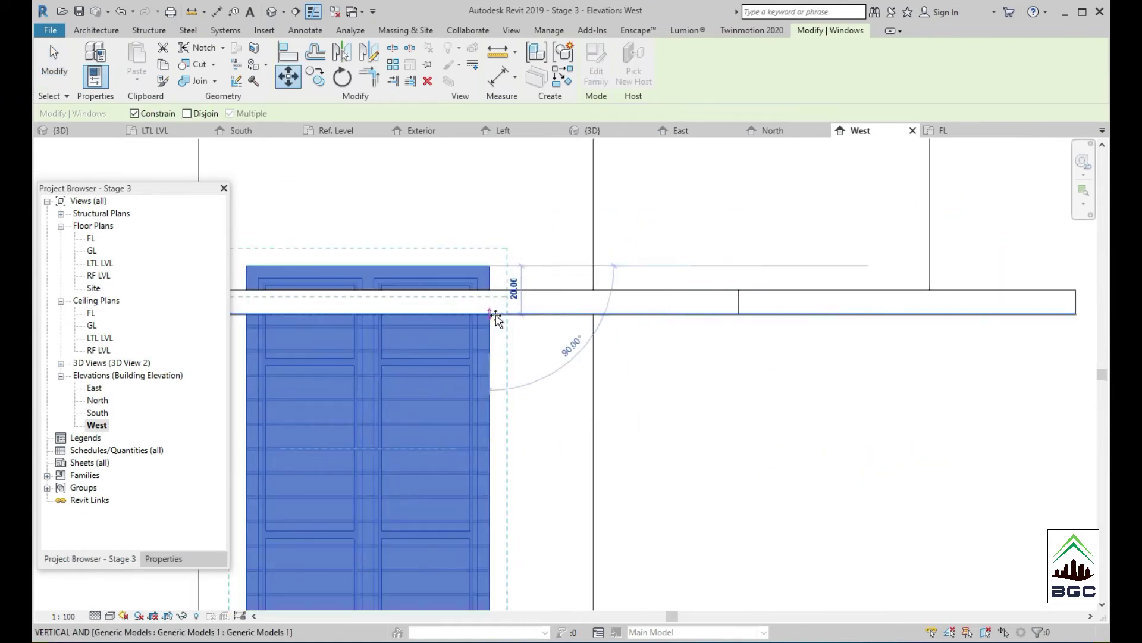
pyautogui.click(499, 320)
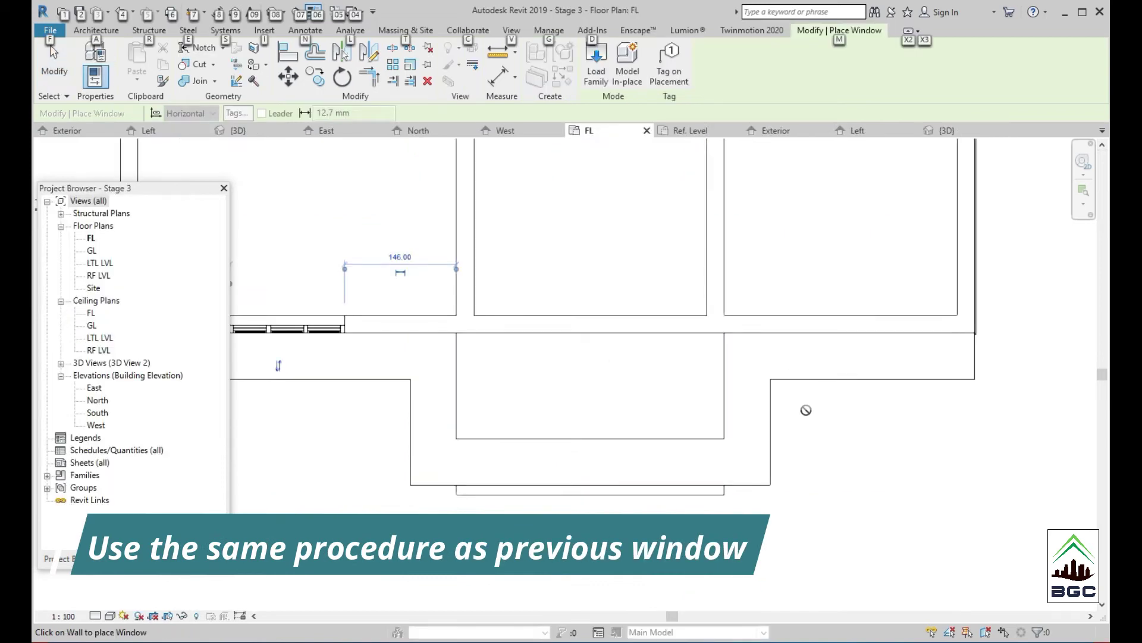
pyautogui.moveTo(805, 410); pyautogui.dragTo(896, 360, button='middle')
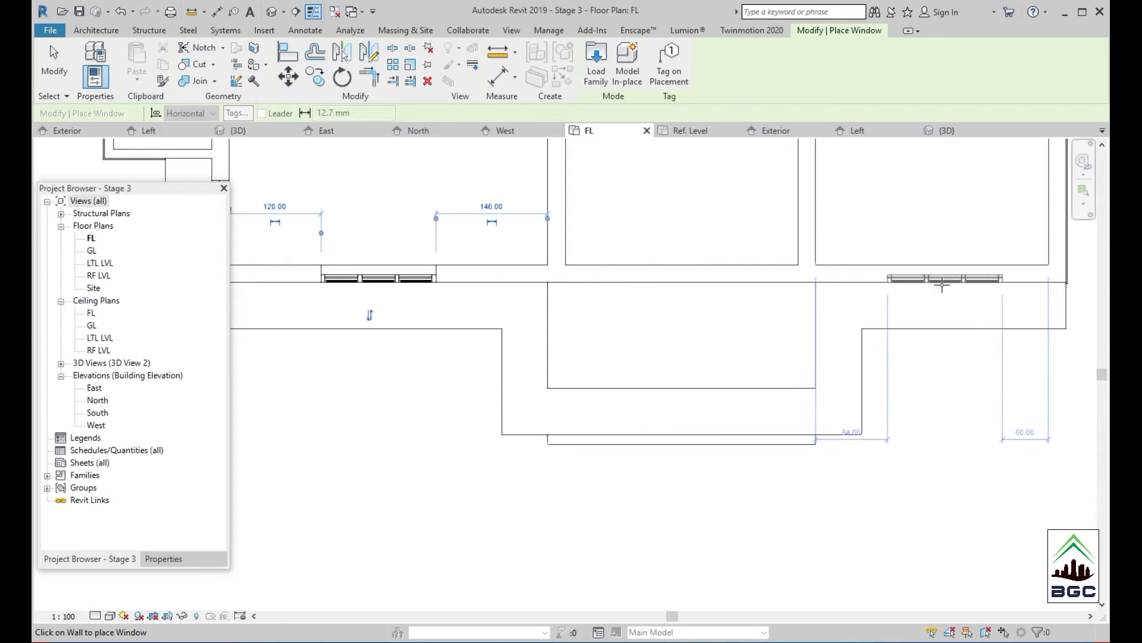
pyautogui.click(942, 285)
# - Align the south-wall windows to the wall line in the South elevation
pyautogui.doubleClick(98, 412)
pyautogui.moveTo(624, 483); pyautogui.dragTo(345, 483, button='middle')
pyautogui.scroll(5, 484, 395)
pyautogui.click(434, 393)
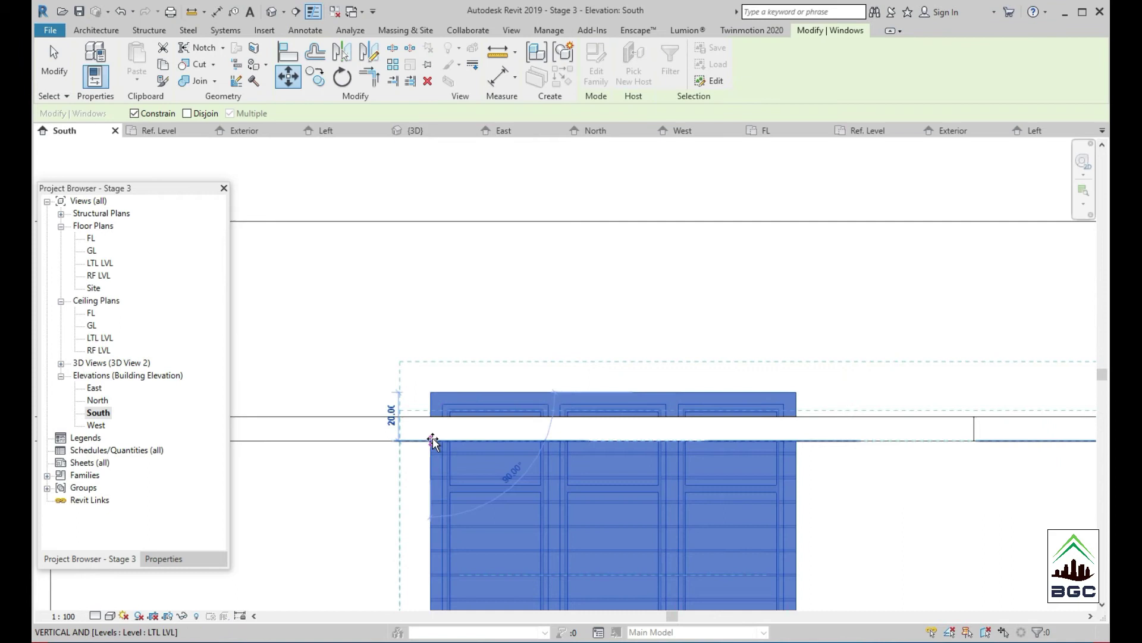
pyautogui.click(433, 437)
pyautogui.press('Escape')
pyautogui.scroll(-5, 591, 308)
pyautogui.moveTo(732, 370); pyautogui.dragTo(446, 390, button='middle')
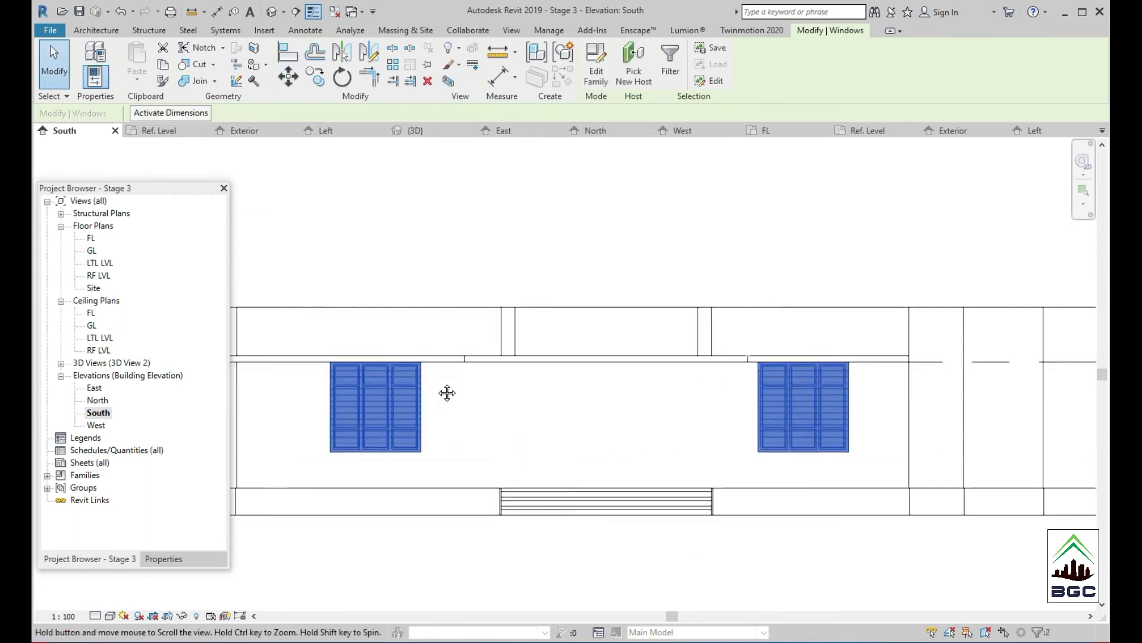
pyautogui.click(517, 417)
# - Inspect the new windows in the default 3D view, then return to the South elevation
pyautogui.click(425, 59)
pyautogui.moveTo(369, 381)
pyautogui.keyDown('shift'); pyautogui.mouseDown(button='middle')
pyautogui.moveTo(403, 386)
pyautogui.moveTo(536, 357)
pyautogui.mouseUp(button='middle'); pyautogui.keyUp('shift')
pyautogui.scroll(-5, 537, 357)
pyautogui.scroll(-4, 632, 339)
pyautogui.keyDown('shift'); pyautogui.moveTo(633, 339); pyautogui.dragTo(581, 434, button='middle'); pyautogui.keyUp('shift')
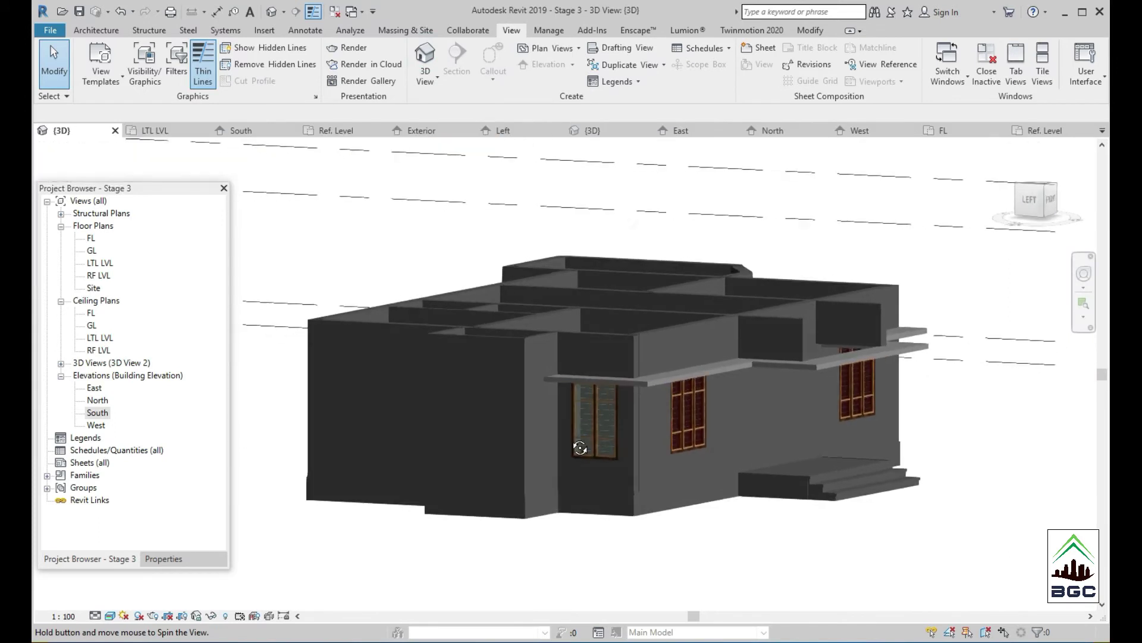
pyautogui.scroll(3, 566, 424)
pyautogui.press('alt')
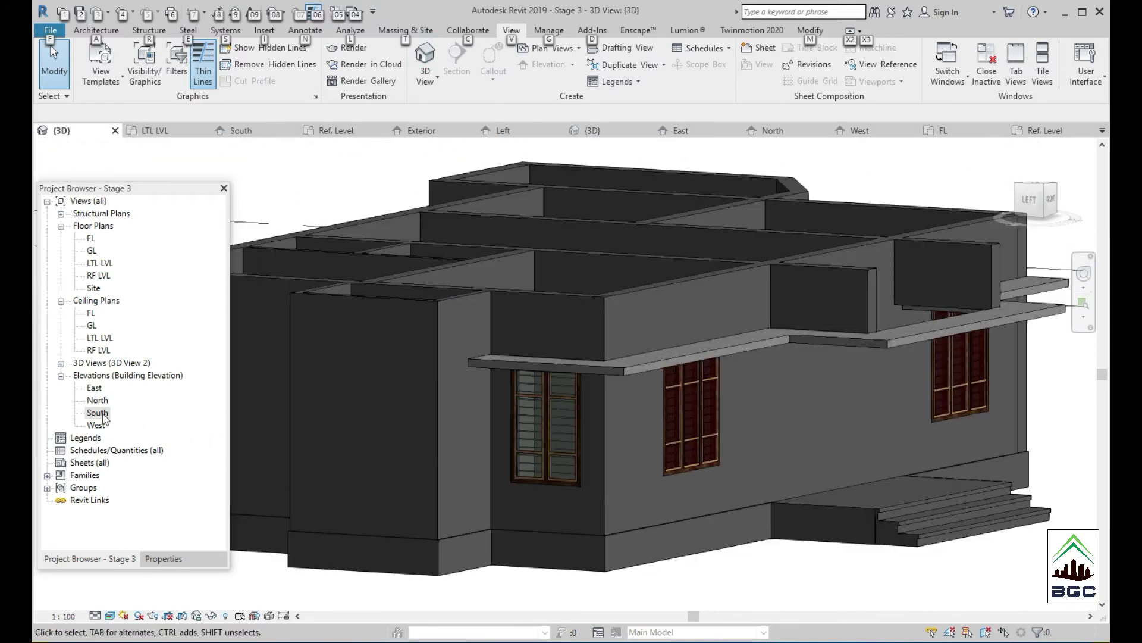
pyautogui.doubleClick(100, 413)
# - Create an in-place Generic Models 2 component and start an extrusion on the wall face
pyautogui.click(196, 74)
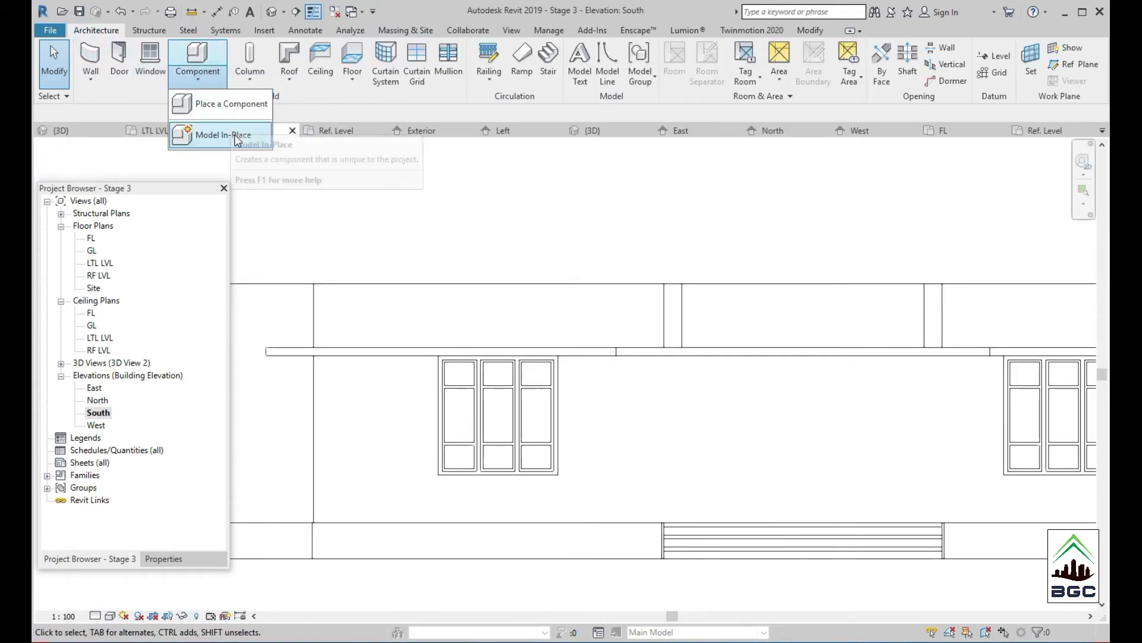
pyautogui.click(237, 140)
pyautogui.scroll(-1, 541, 340)
pyautogui.scroll(-2, 480, 359)
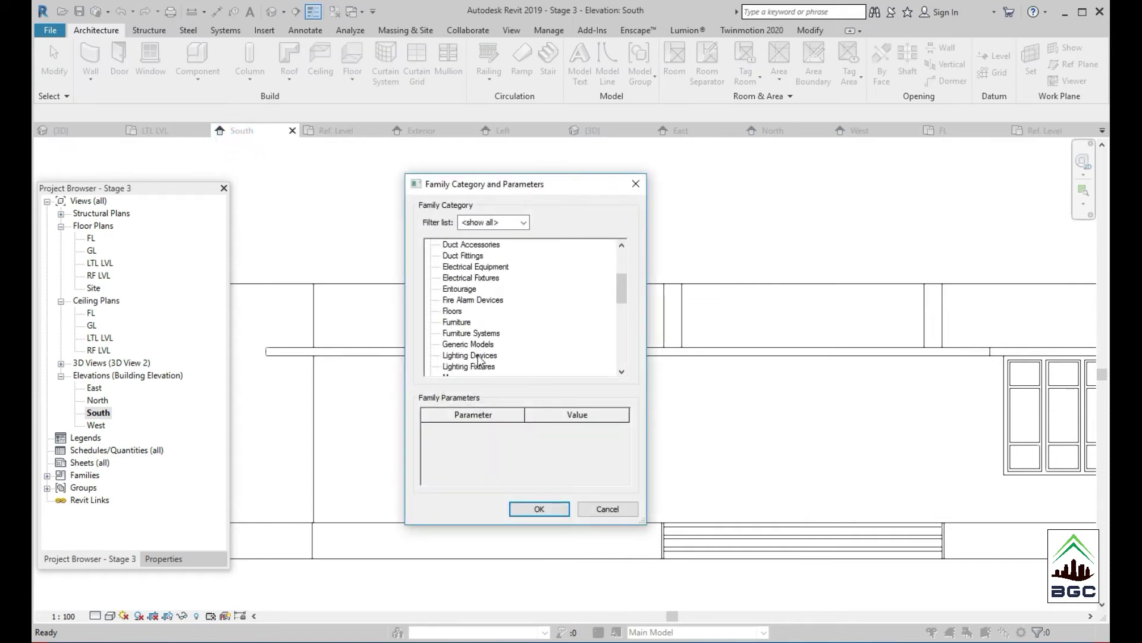
pyautogui.click(467, 344)
pyautogui.click(539, 509)
pyautogui.click(571, 352)
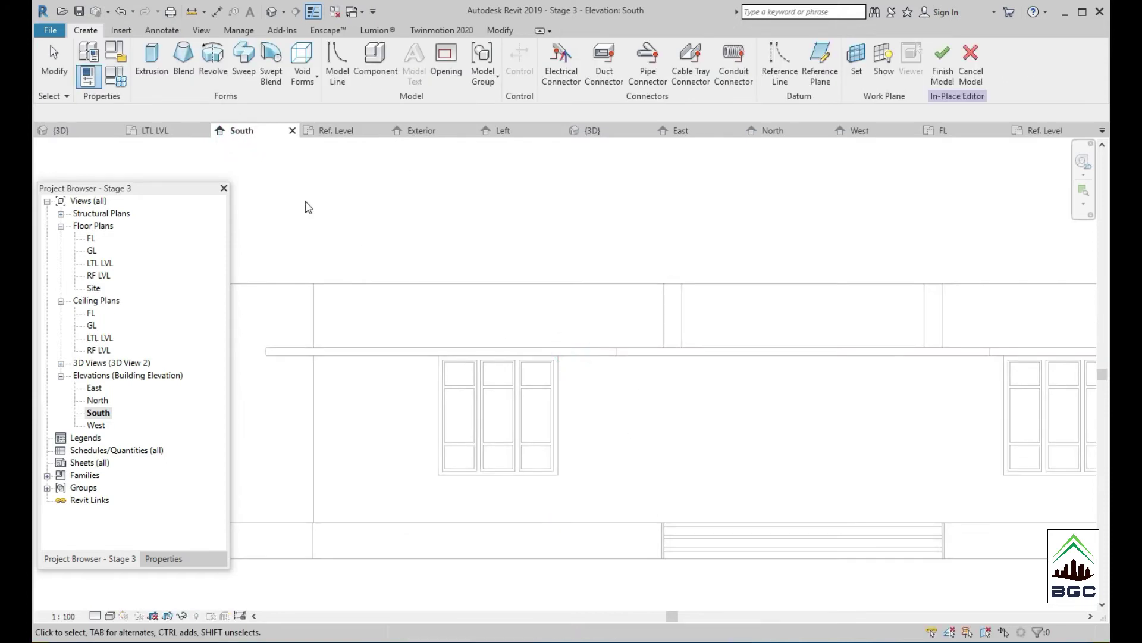
pyautogui.click(152, 63)
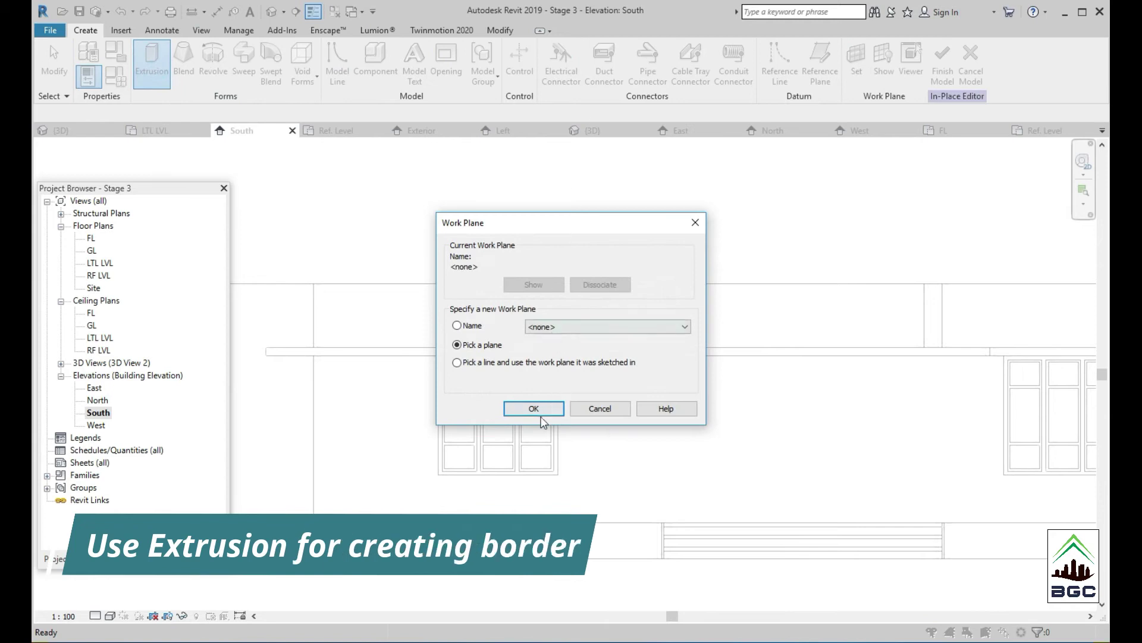
pyautogui.click(538, 412)
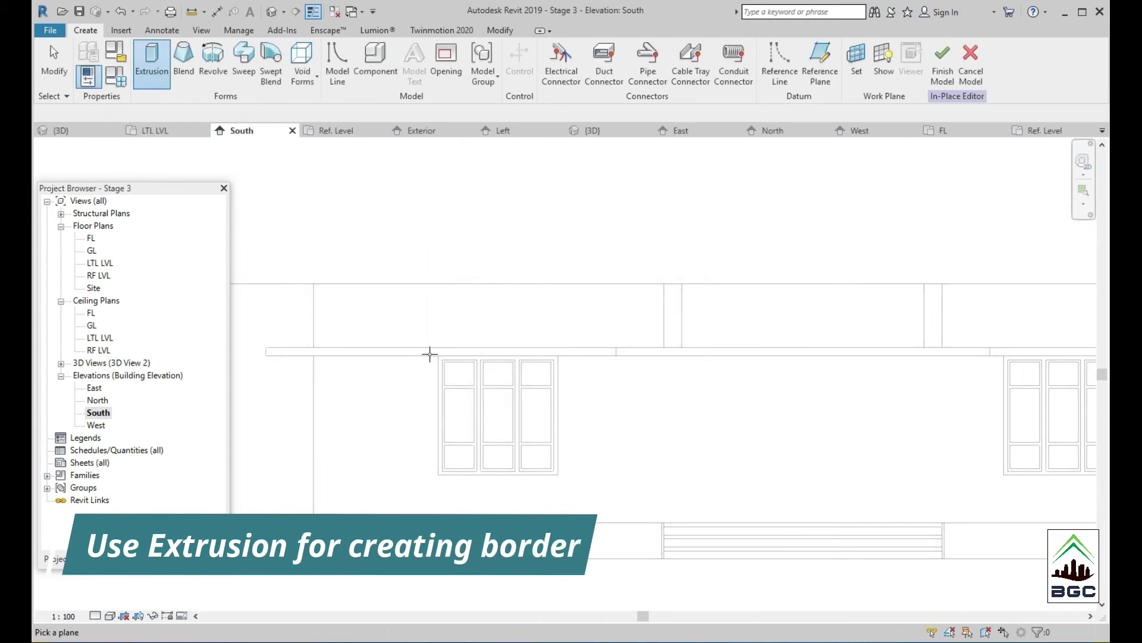
pyautogui.click(666, 285)
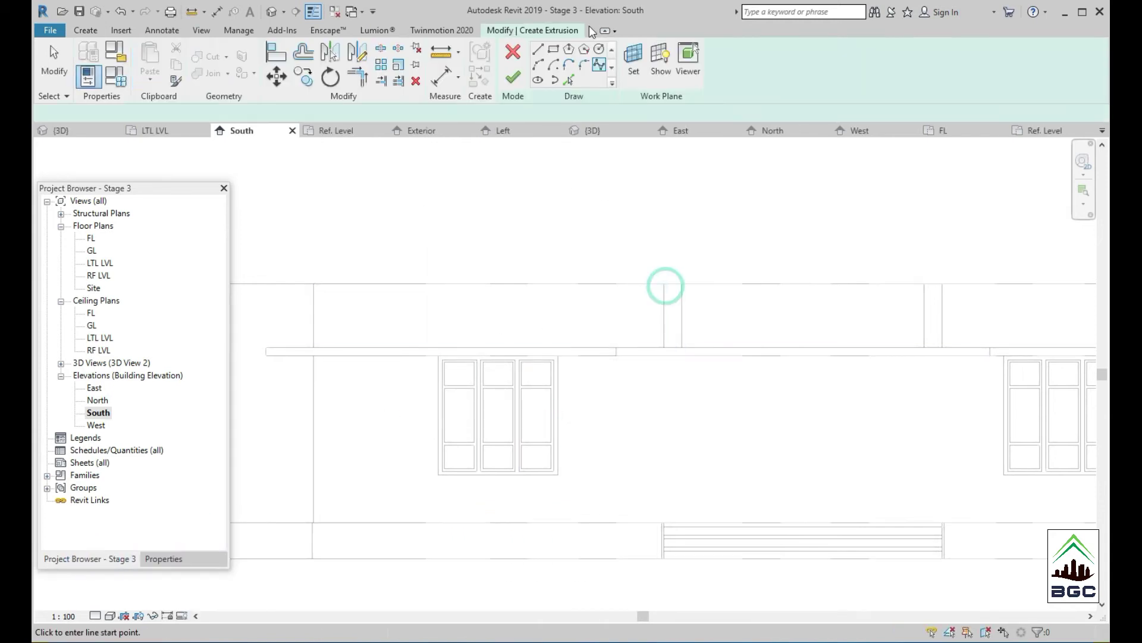
# - Trace the window's right, bottom and left edges as border lines offset 5
pyautogui.click(570, 79)
pyautogui.scroll(1, 576, 416)
pyautogui.scroll(1, 576, 415)
pyautogui.click(548, 417)
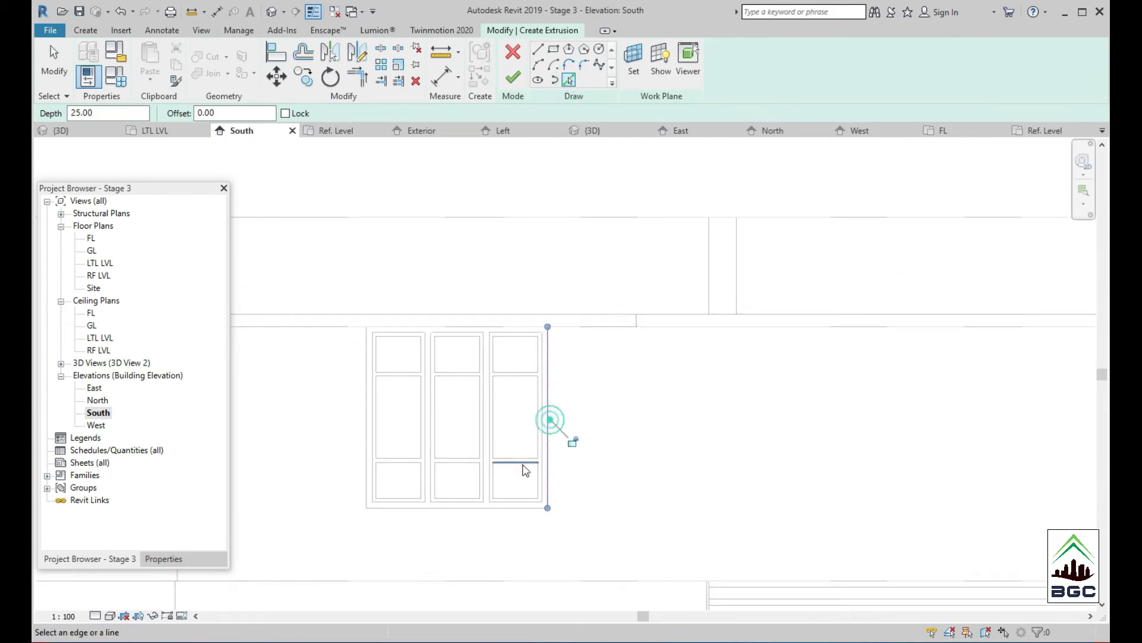
pyautogui.click(503, 508)
pyautogui.click(366, 423)
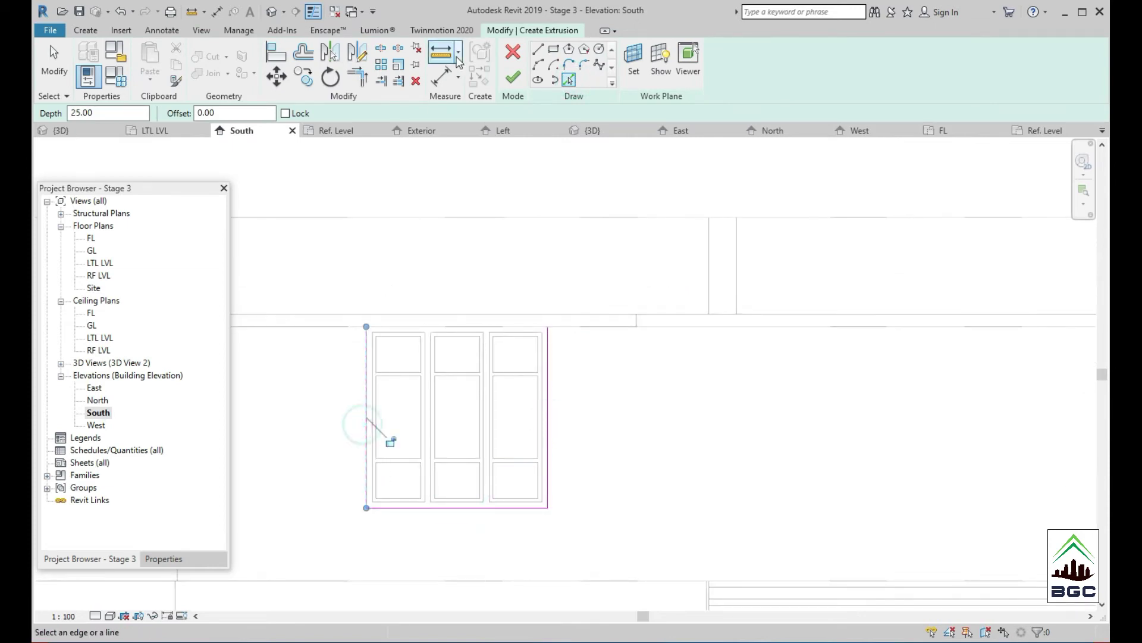
pyautogui.doubleClick(208, 113)
pyautogui.write('5')
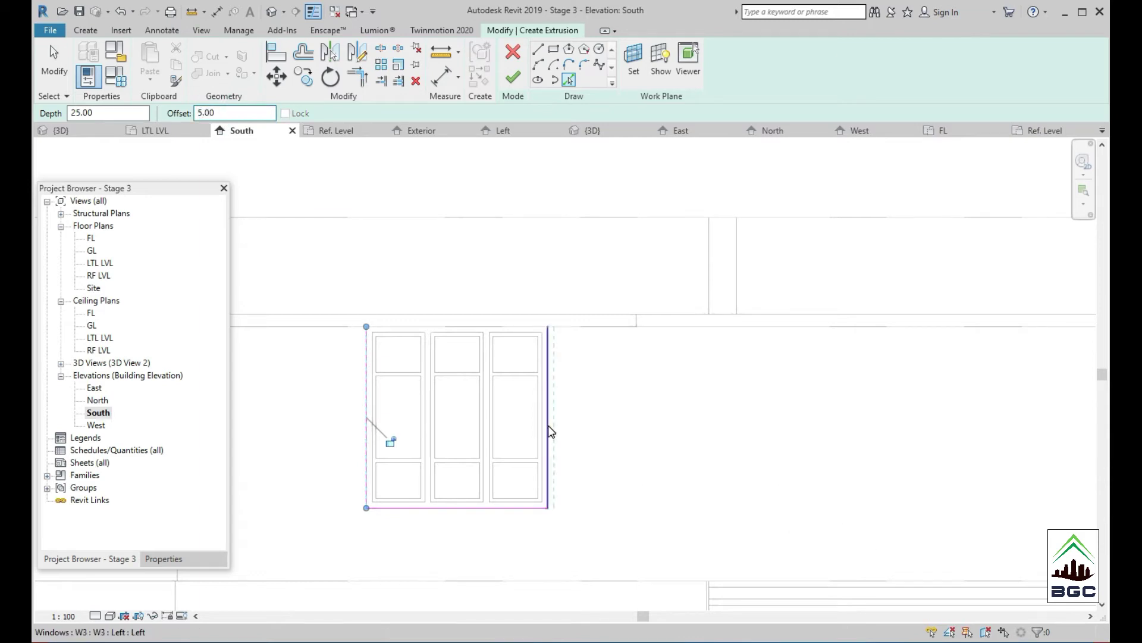
pyautogui.click(513, 516)
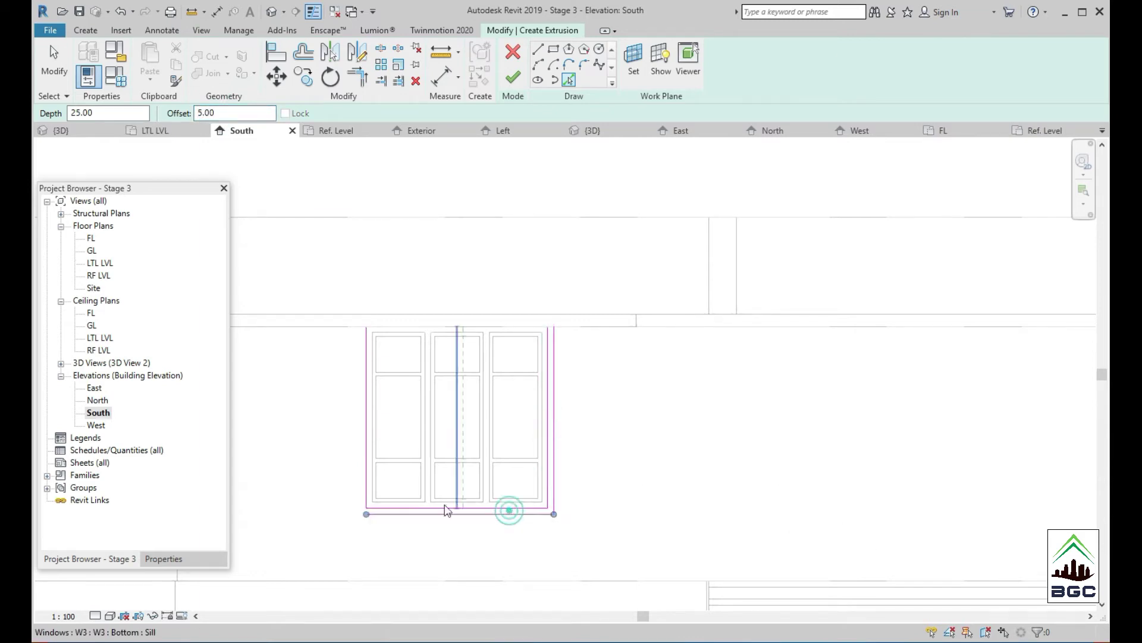
# - Trim the border lines into corners, add a short top line, and finish the 5-deep border
pyautogui.press('t')
pyautogui.press('r')
pyautogui.scroll(3, 367, 457)
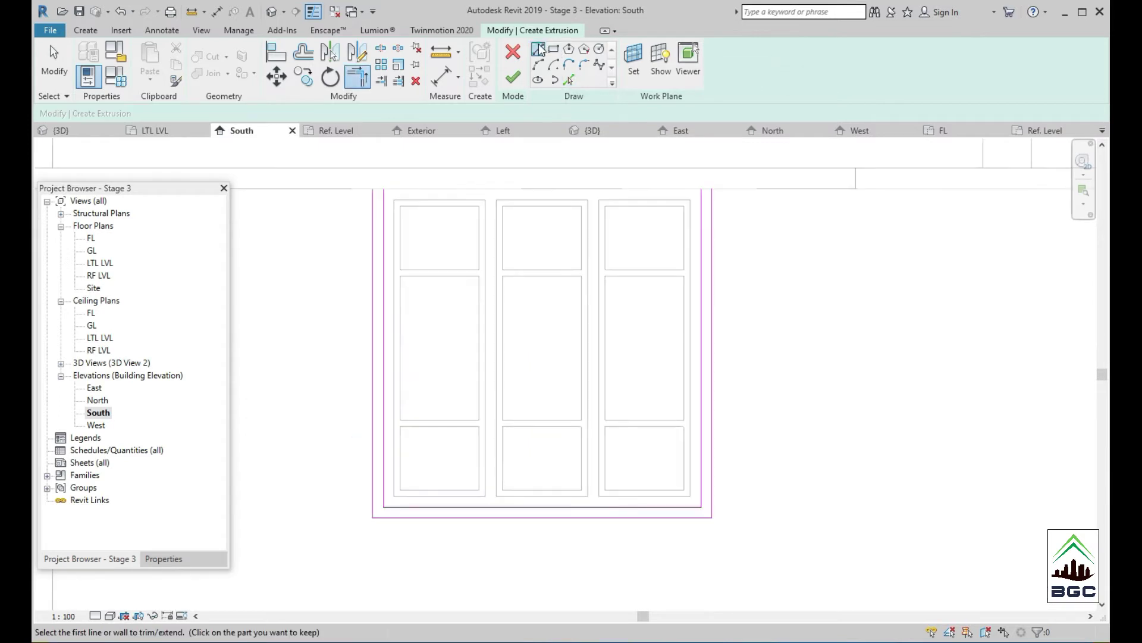
pyautogui.click(538, 50)
pyautogui.scroll(2, 370, 186)
pyautogui.click(365, 198)
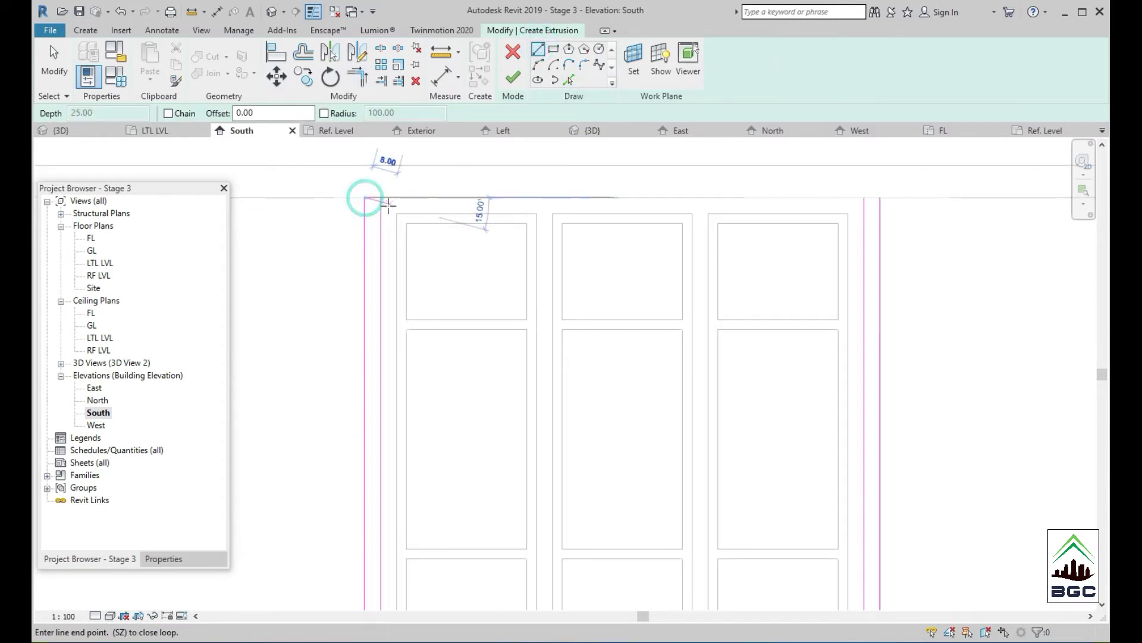
pyautogui.click(377, 198)
pyautogui.click(864, 197)
pyautogui.scroll(-3, 914, 373)
pyautogui.click(513, 77)
pyautogui.write('5')
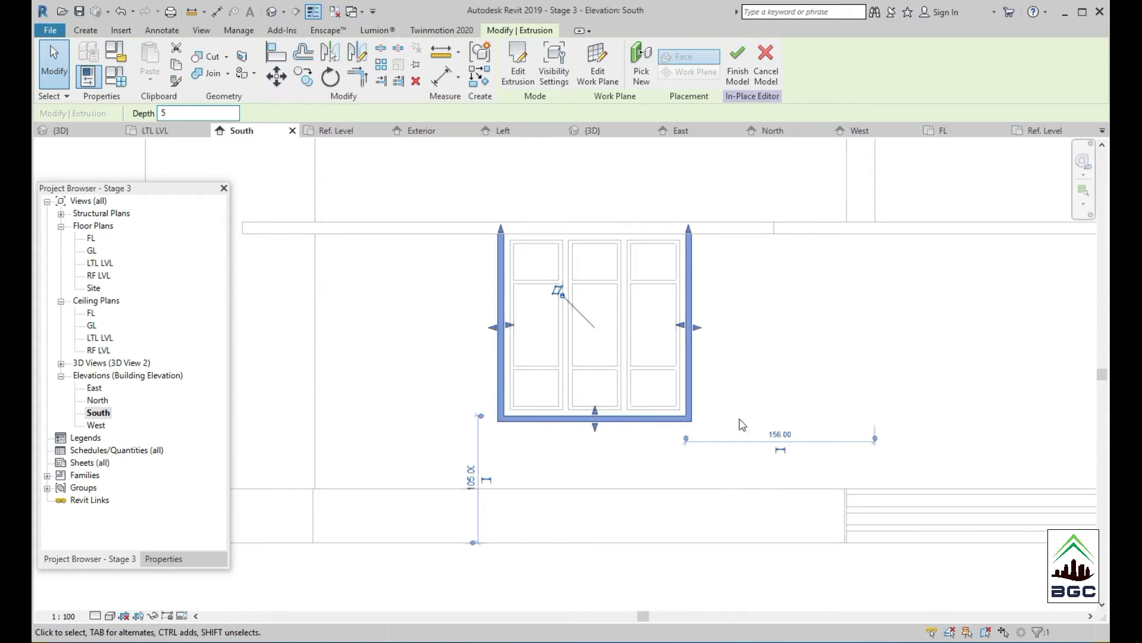
pyautogui.click(773, 326)
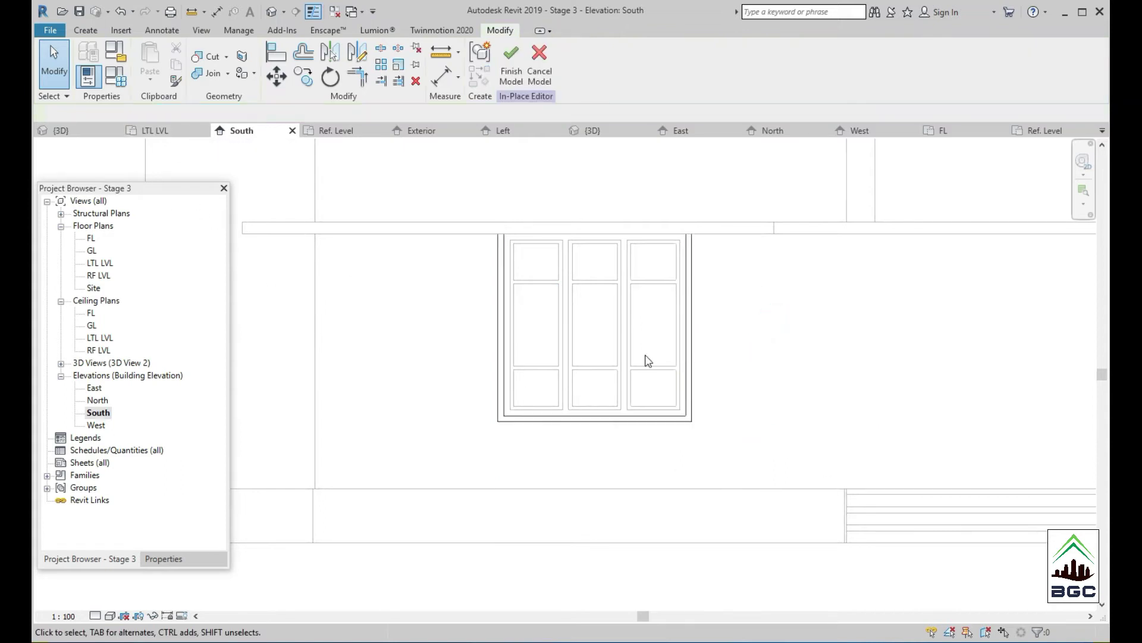
# - Copy the window border from its top-left corner onto the neighbouring south window
pyautogui.scroll(-1, 813, 406)
pyautogui.moveTo(812, 406); pyautogui.dragTo(518, 421, button='middle')
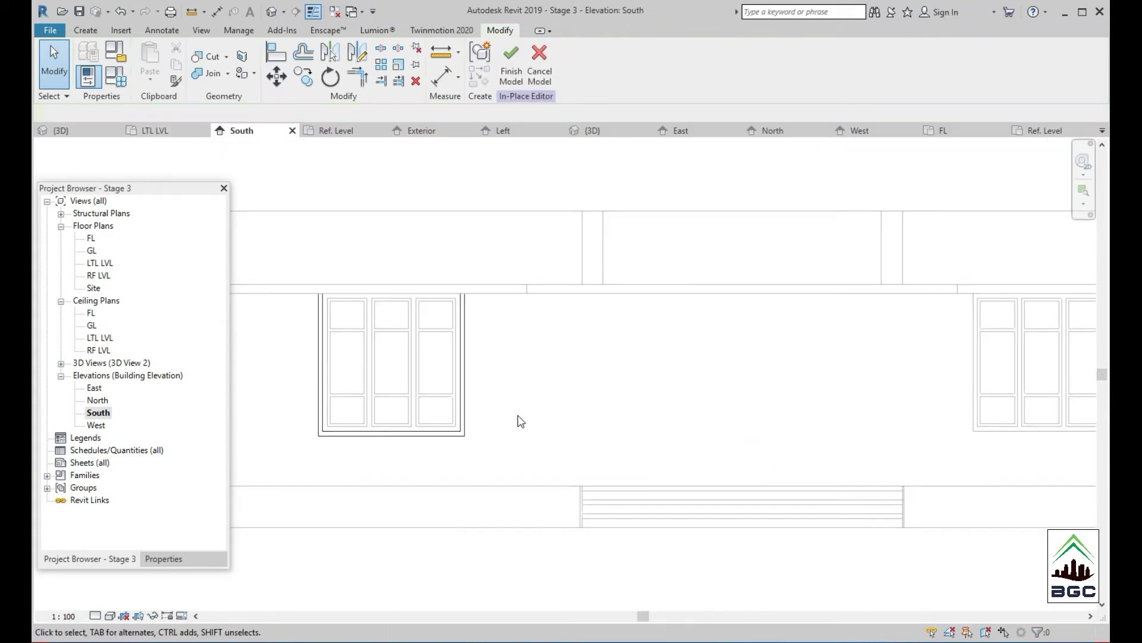
pyautogui.click(467, 420)
pyautogui.click(303, 76)
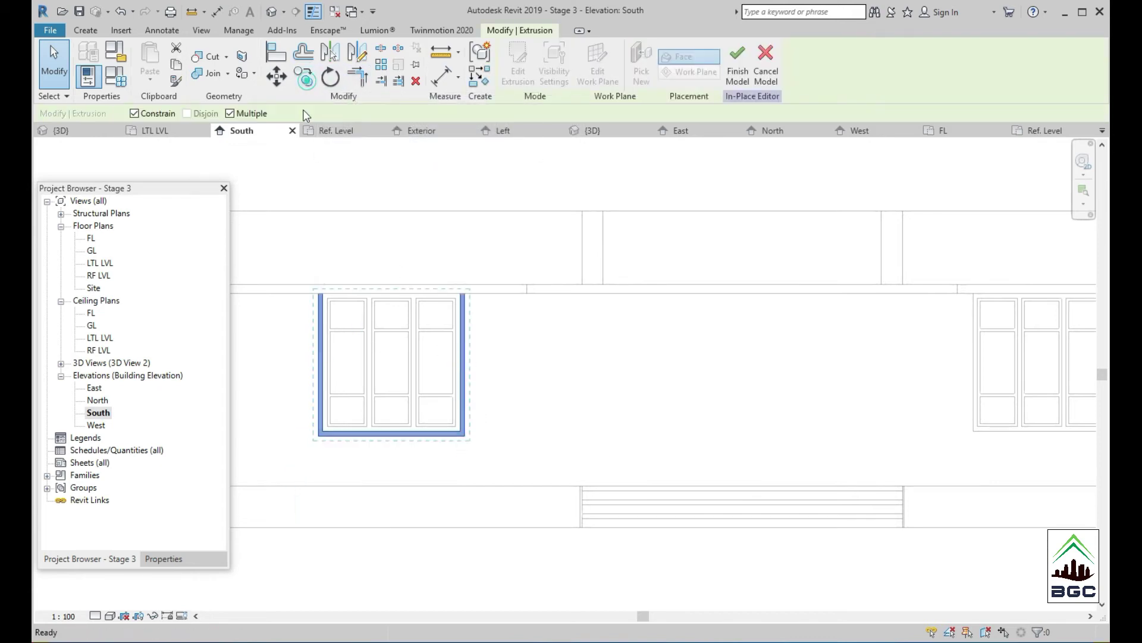
pyautogui.scroll(3, 330, 309)
pyautogui.scroll(1, 325, 293)
pyautogui.click(322, 287)
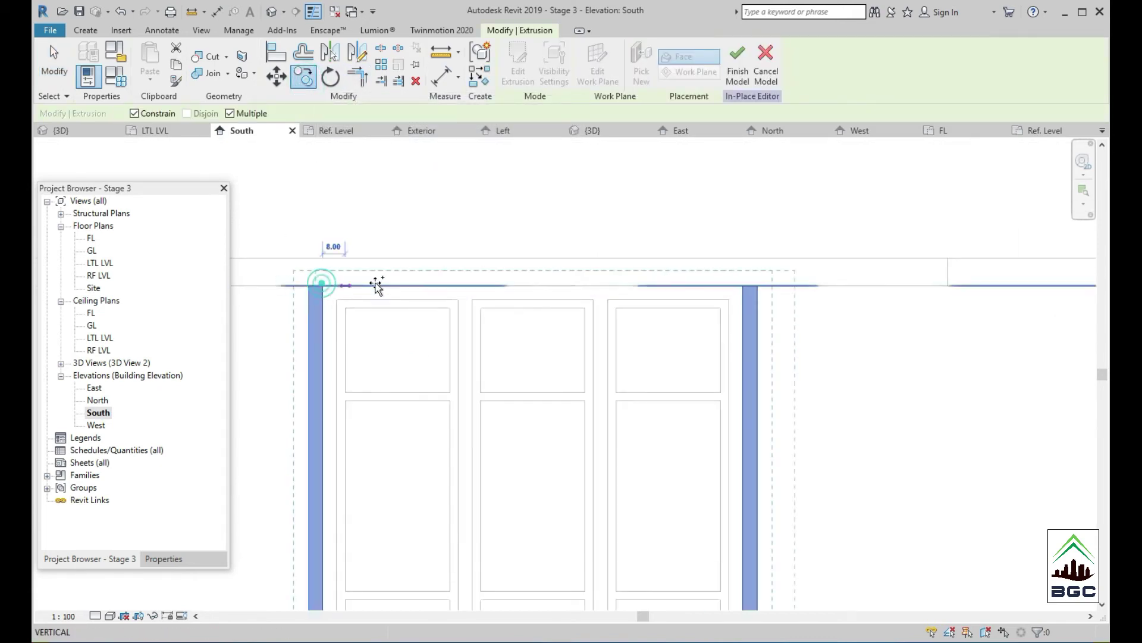
pyautogui.scroll(-2, 377, 283)
pyautogui.moveTo(773, 331); pyautogui.dragTo(193, 352, button='middle')
pyautogui.scroll(2, 548, 316)
pyautogui.scroll(1, 536, 305)
pyautogui.click(533, 304)
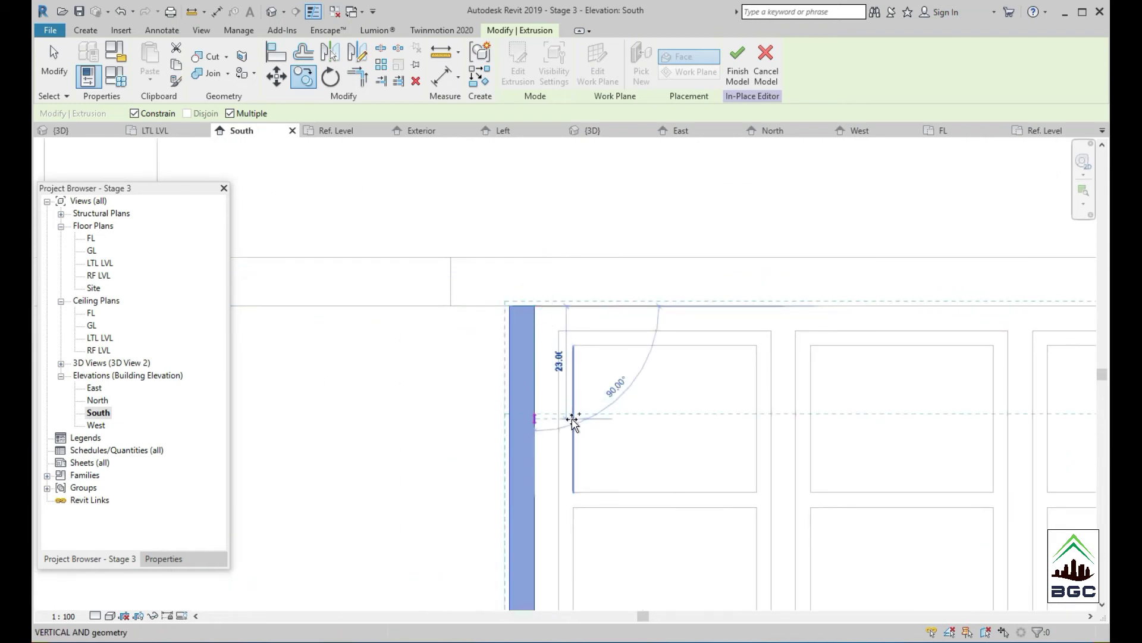
pyautogui.click(570, 419)
# - Finish the in-place model and switch to the default 3D view
pyautogui.scroll(-4, 570, 418)
pyautogui.click(512, 59)
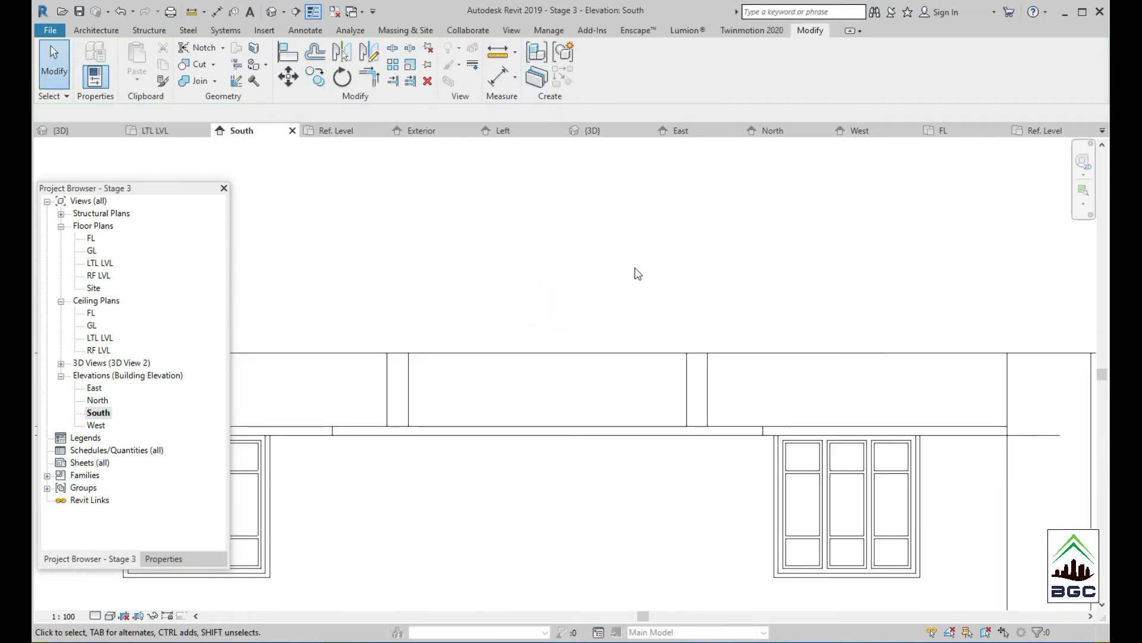
pyautogui.click(511, 30)
pyautogui.click(425, 62)
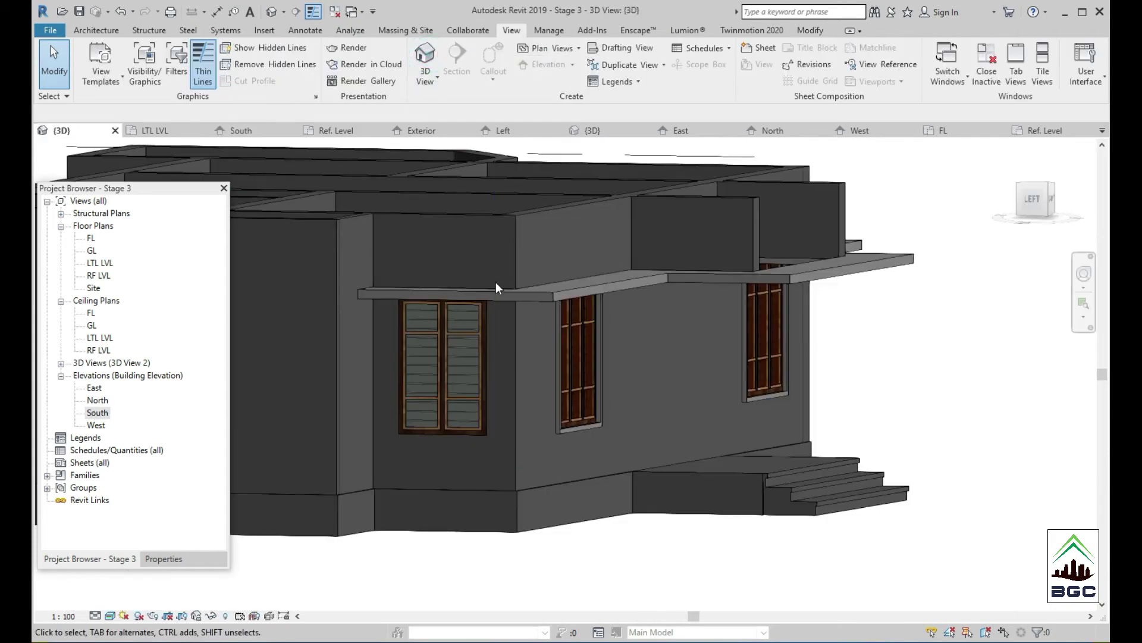
# - Open the West elevation and give its window a matching in-place border
pyautogui.keyDown('shift'); pyautogui.moveTo(508, 325); pyautogui.dragTo(643, 301, button='middle'); pyautogui.keyUp('shift')
pyautogui.scroll(-4, 724, 379)
pyautogui.scroll(5, 690, 343)
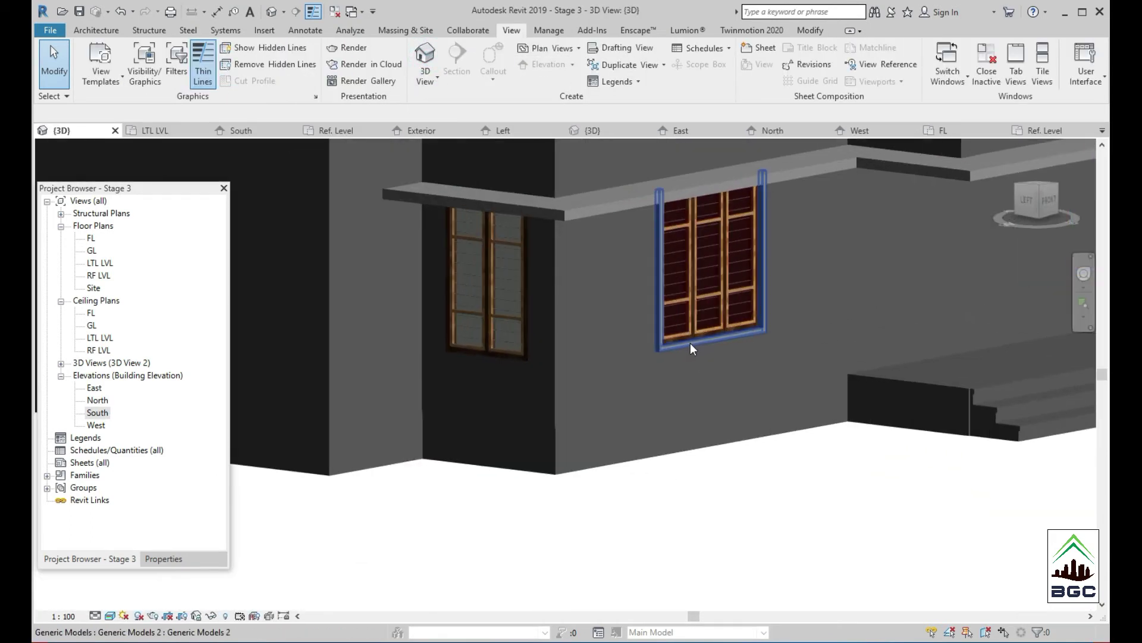
pyautogui.doubleClick(101, 425)
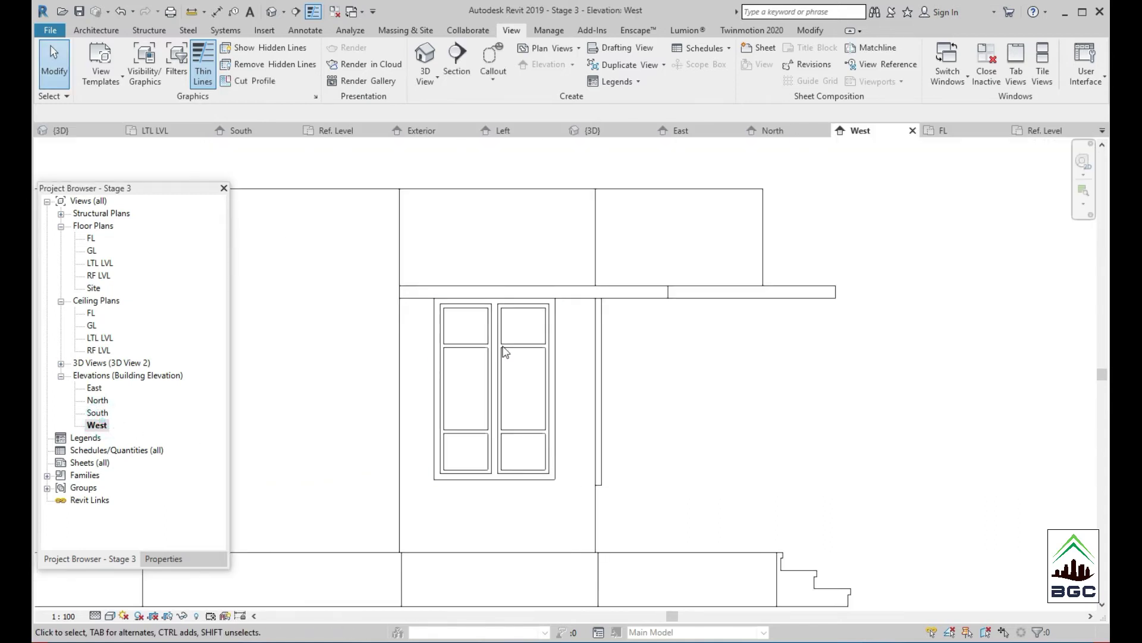
pyautogui.click(95, 31)
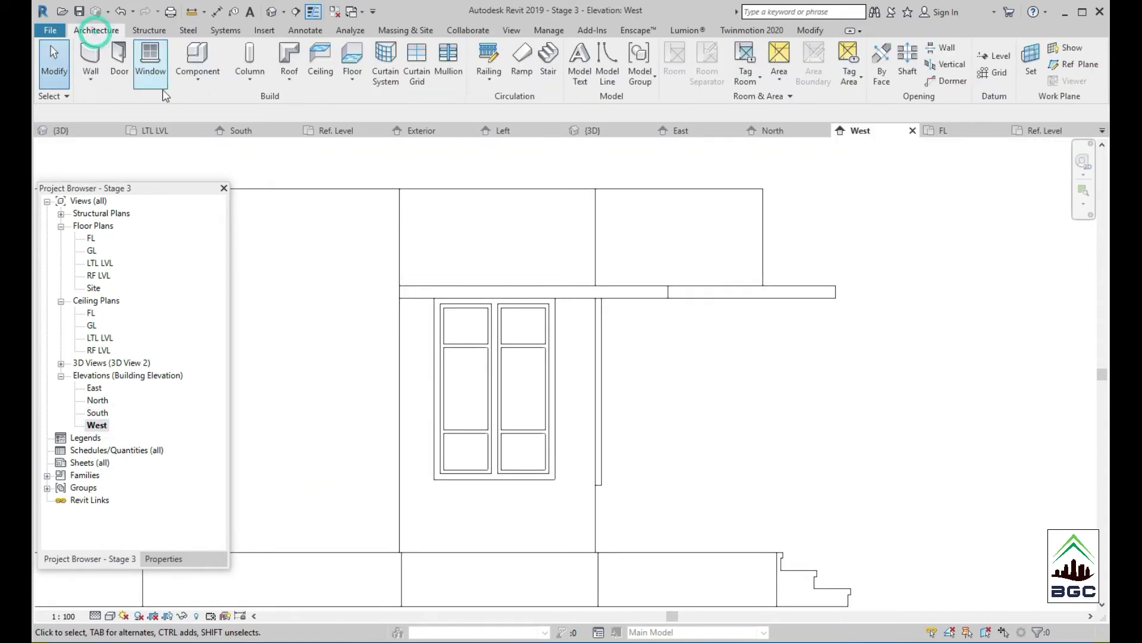
pyautogui.click(194, 80)
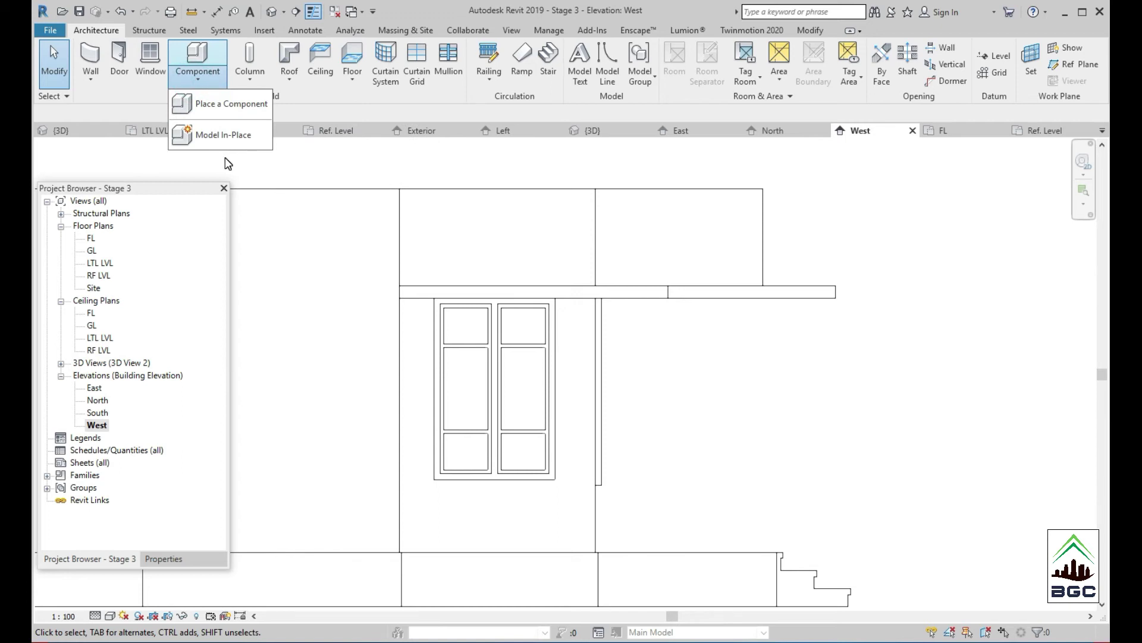
pyautogui.scroll(3, 738, 410)
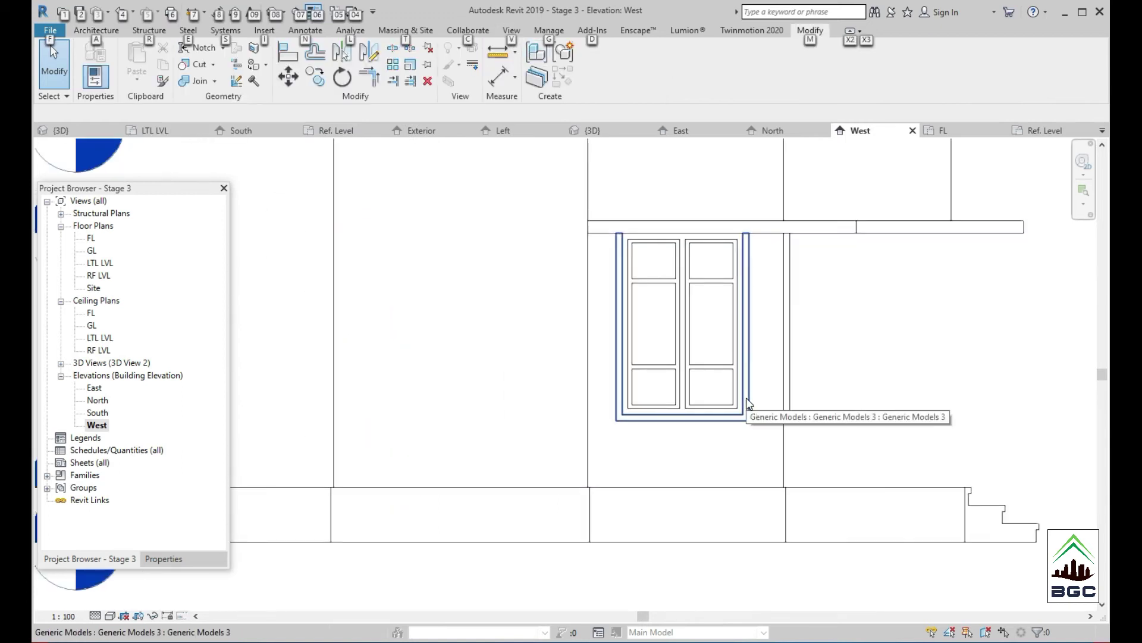
pyautogui.click(746, 397)
pyautogui.press('Escape')
# - Check the borders from a higher angle in the default 3D view, then open the South elevation
pyautogui.click(511, 31)
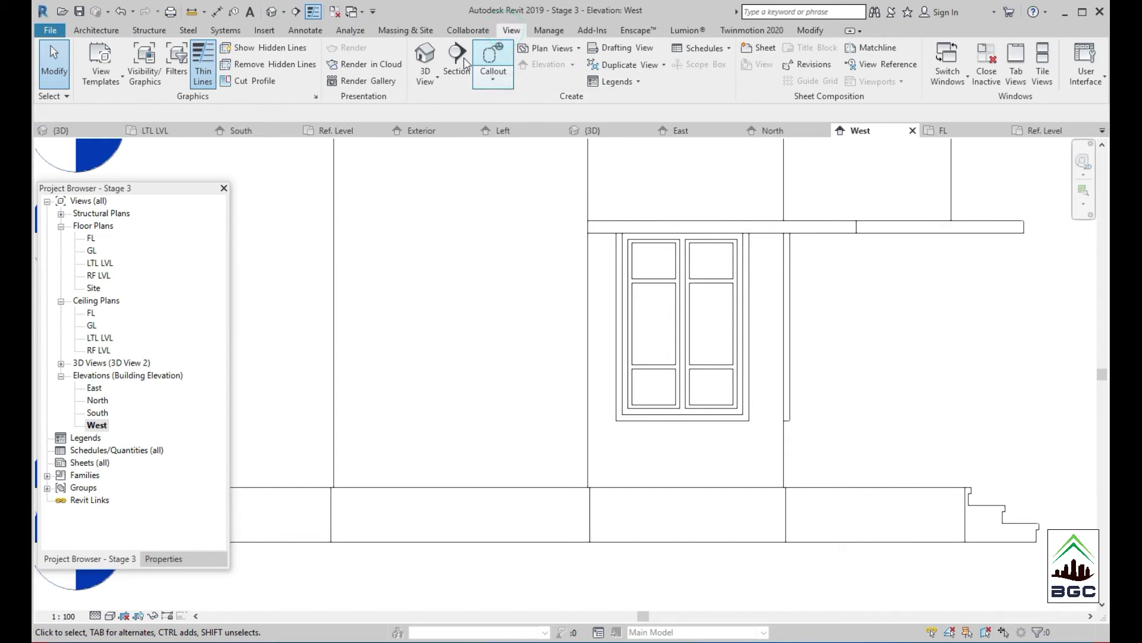
pyautogui.click(425, 59)
pyautogui.moveTo(714, 351)
pyautogui.keyDown('shift'); pyautogui.mouseDown(button='middle')
pyautogui.moveTo(619, 510)
pyautogui.moveTo(451, 584)
pyautogui.moveTo(451, 504)
pyautogui.moveTo(440, 503)
pyautogui.mouseUp(button='middle'); pyautogui.keyUp('shift')
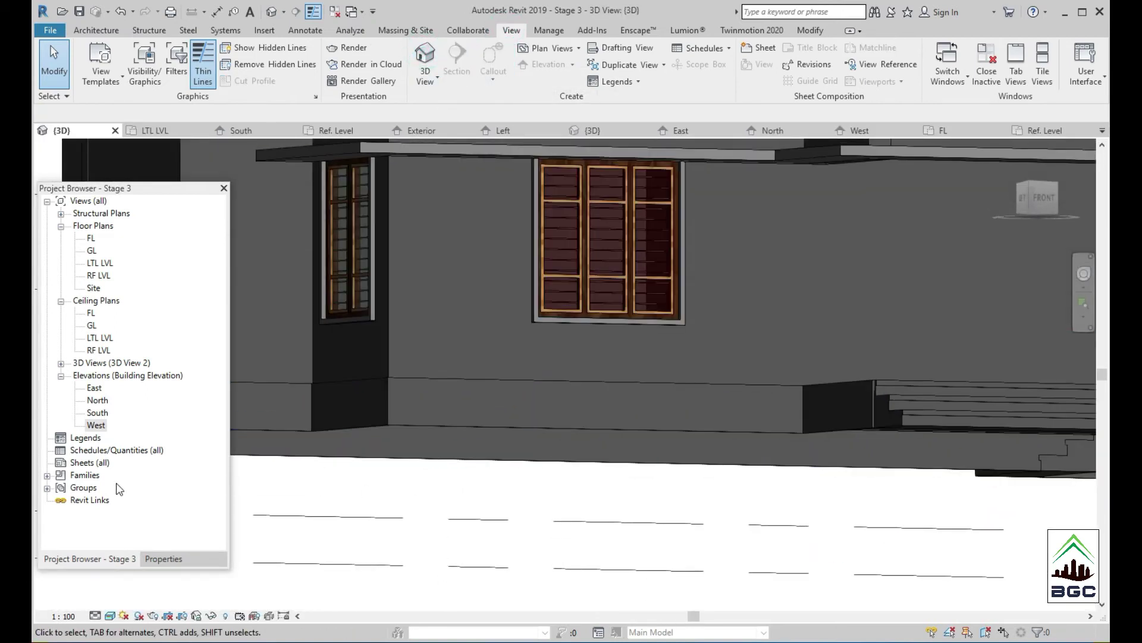
pyautogui.doubleClick(98, 412)
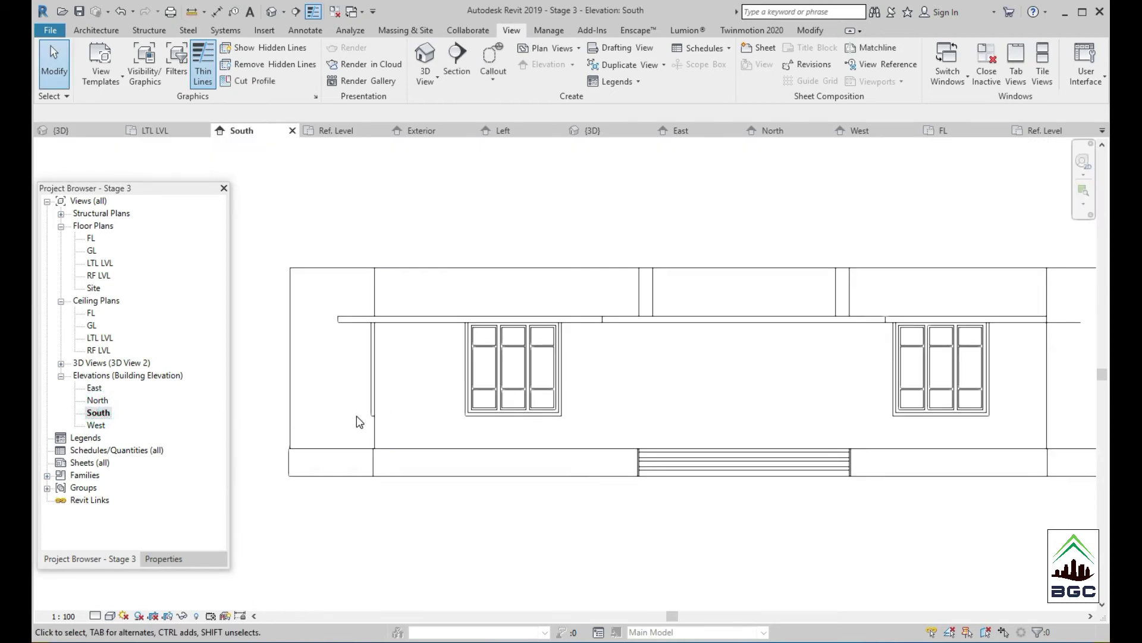
# - Set the south window border's extrusion depth to 15 and finish that model
pyautogui.scroll(1, 363, 441)
pyautogui.scroll(1, 367, 462)
pyautogui.scroll(1, 516, 422)
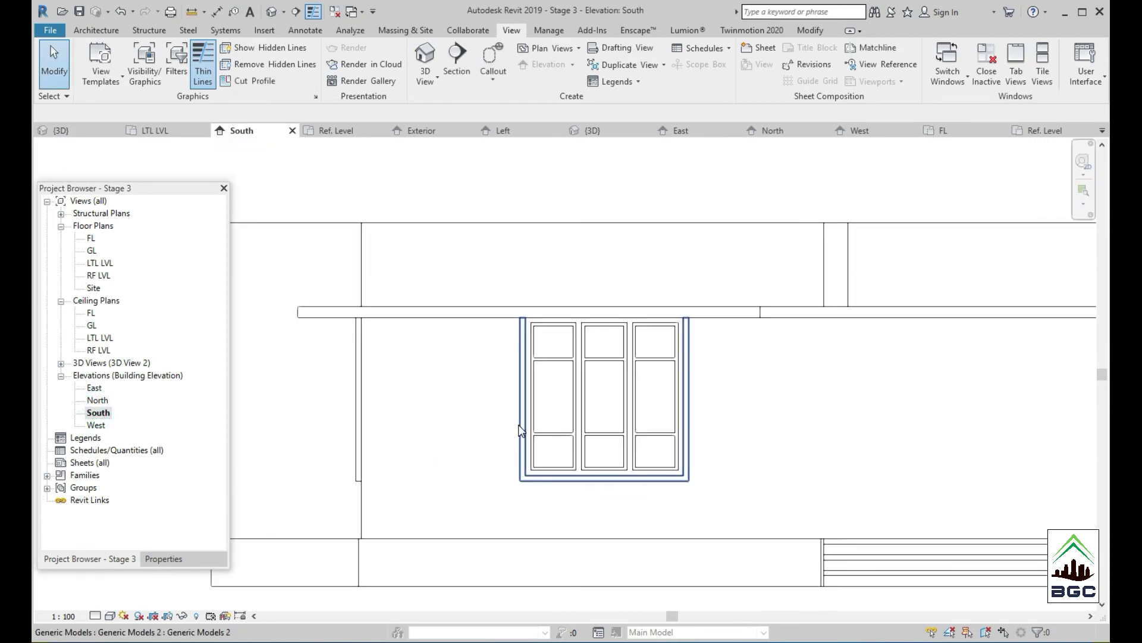
pyautogui.click(521, 430)
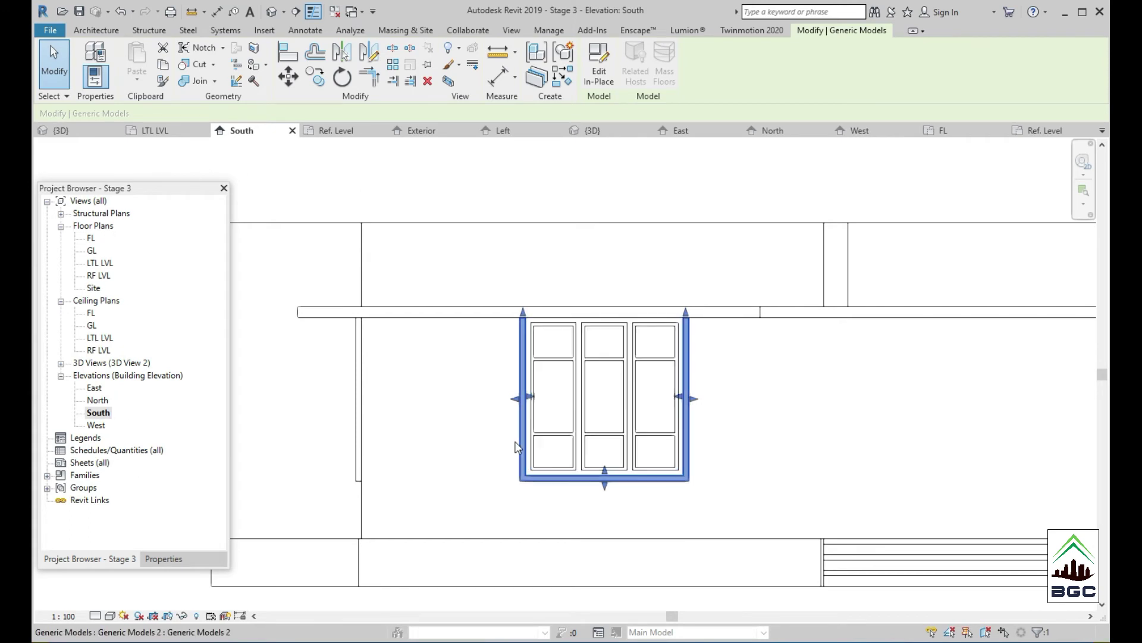
pyautogui.scroll(3, 521, 444)
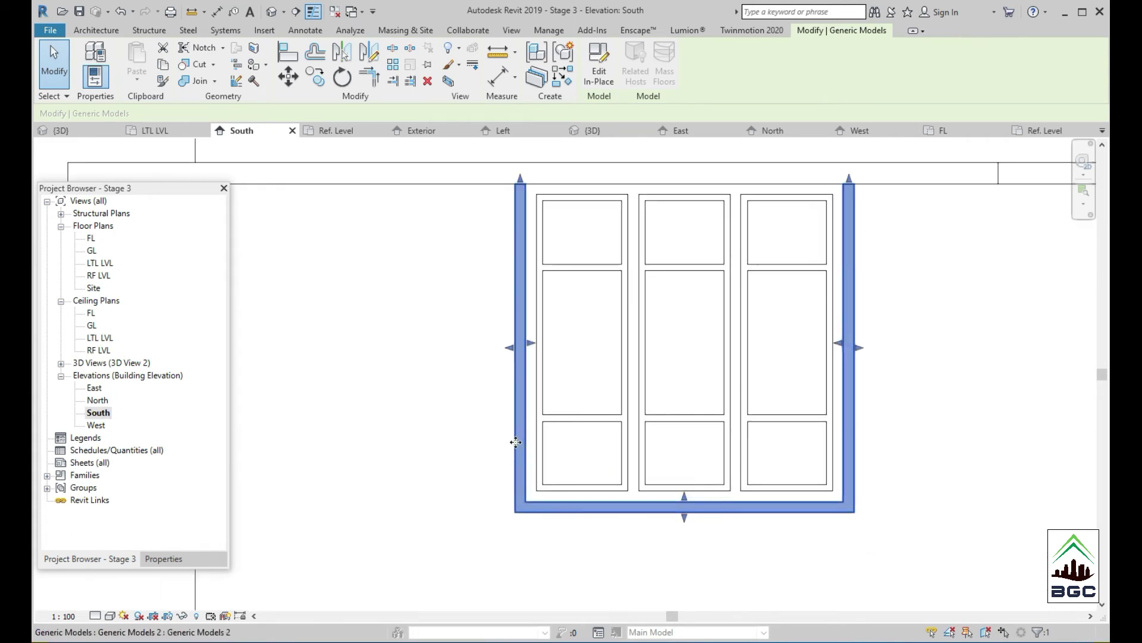
pyautogui.doubleClick(521, 445)
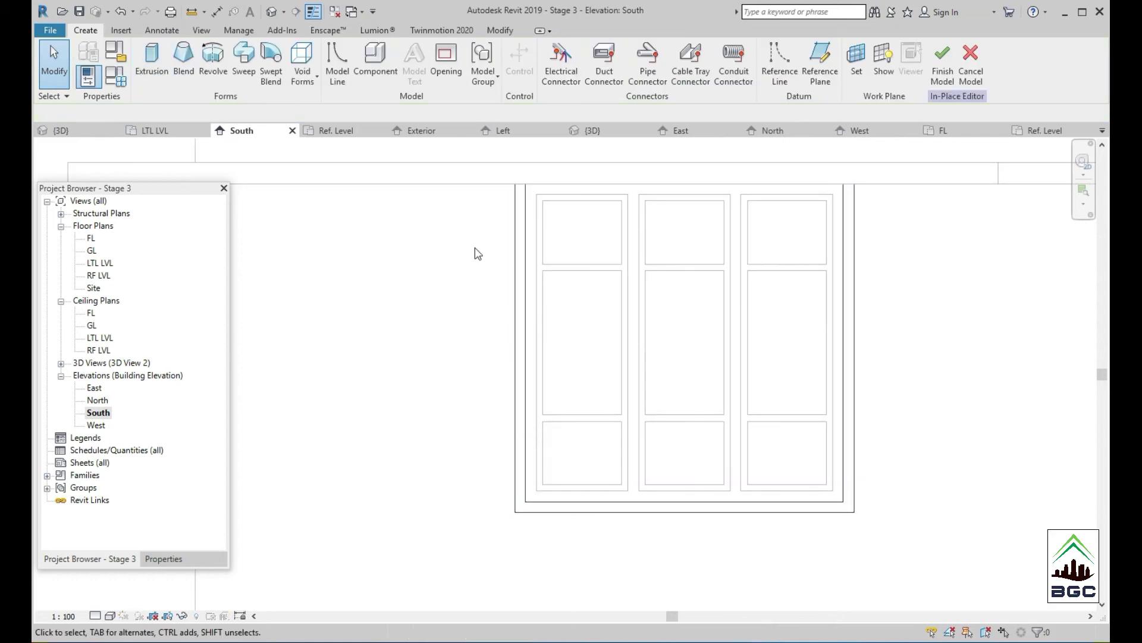
pyautogui.click(513, 364)
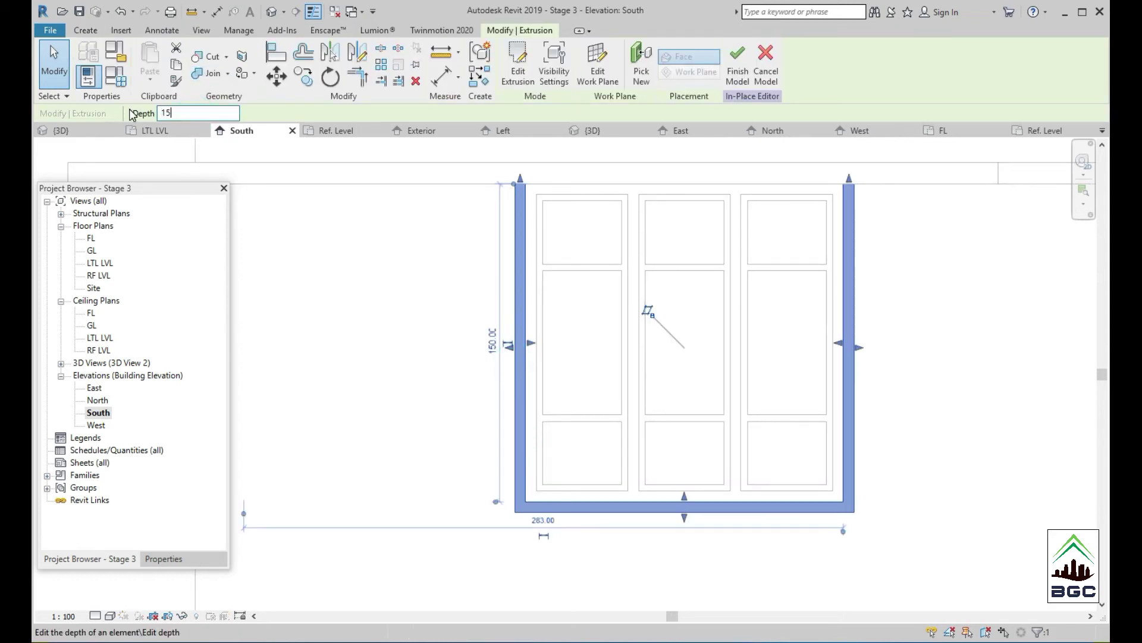
pyautogui.click(742, 61)
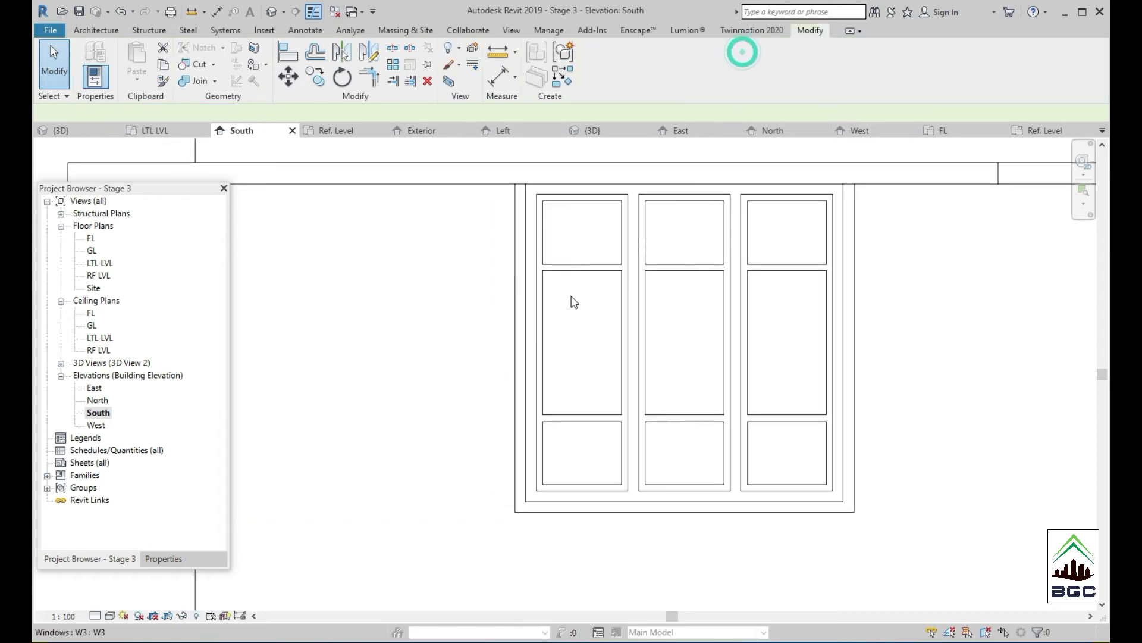
# - Set the narrow strip's extrusion depth to 15 and finish its in-place model
pyautogui.scroll(-1, 446, 375)
pyautogui.scroll(-4, 460, 351)
pyautogui.scroll(4, 420, 408)
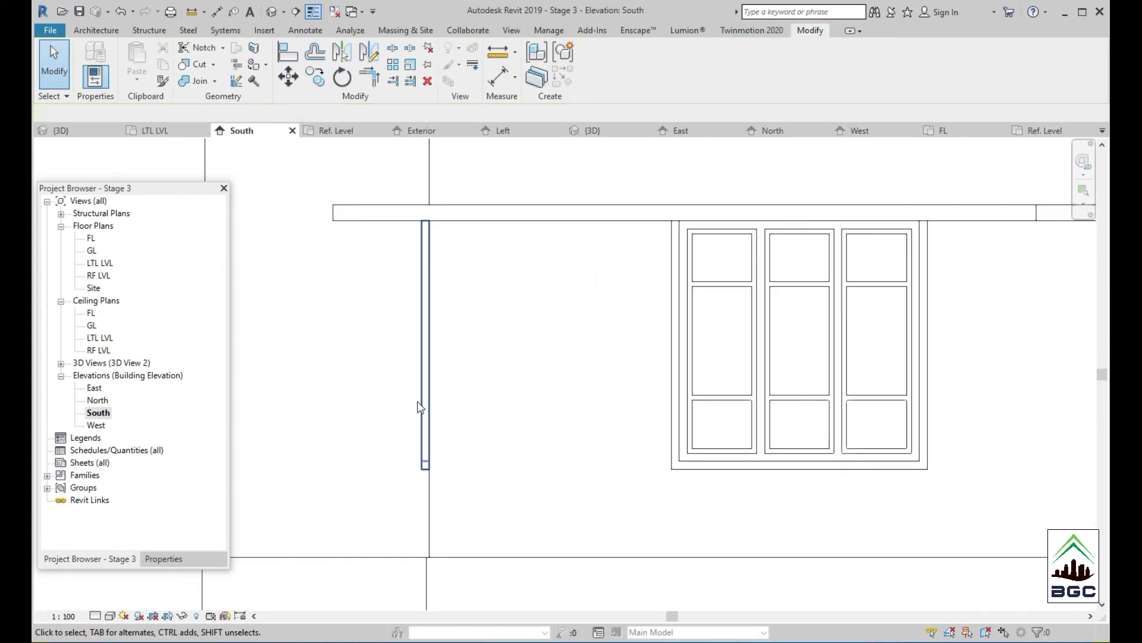
pyautogui.doubleClick(424, 397)
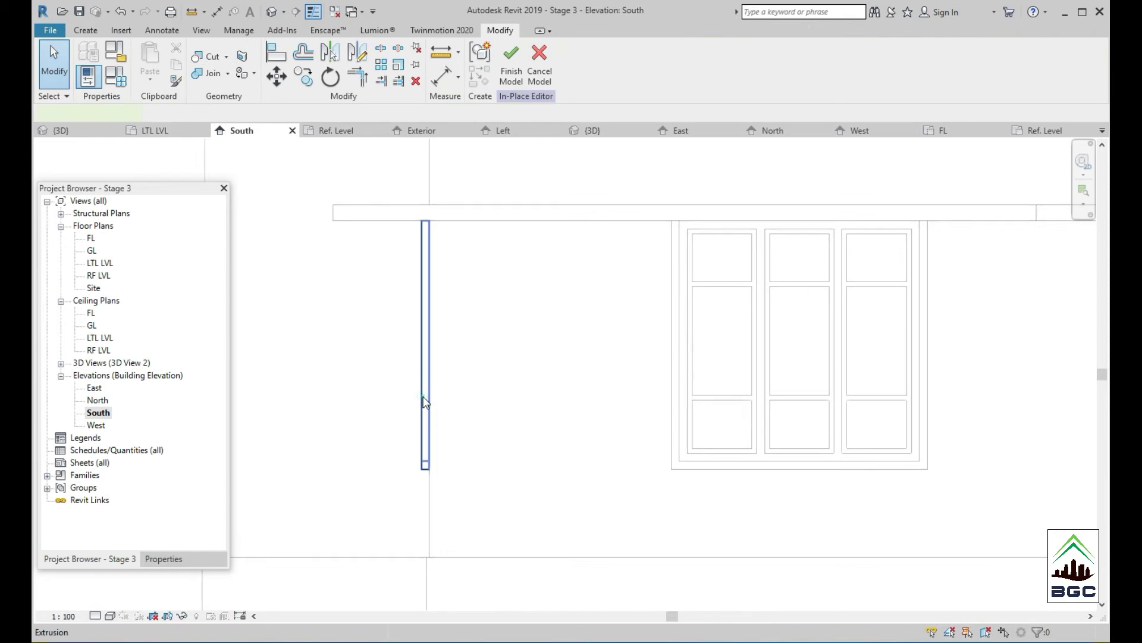
pyautogui.click(425, 402)
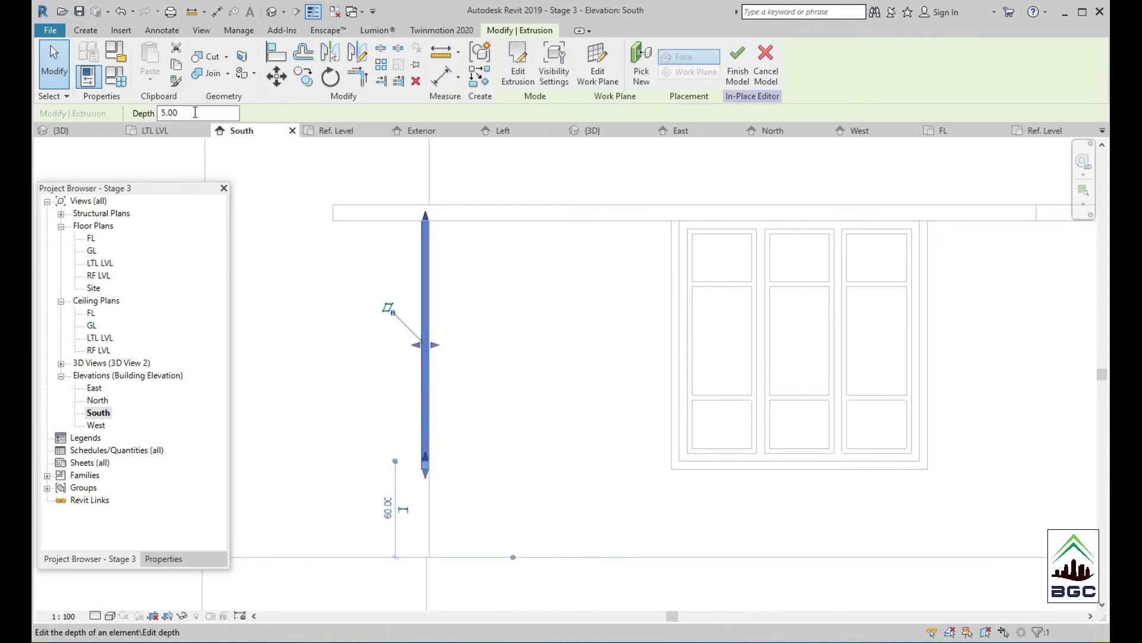
pyautogui.write('5')
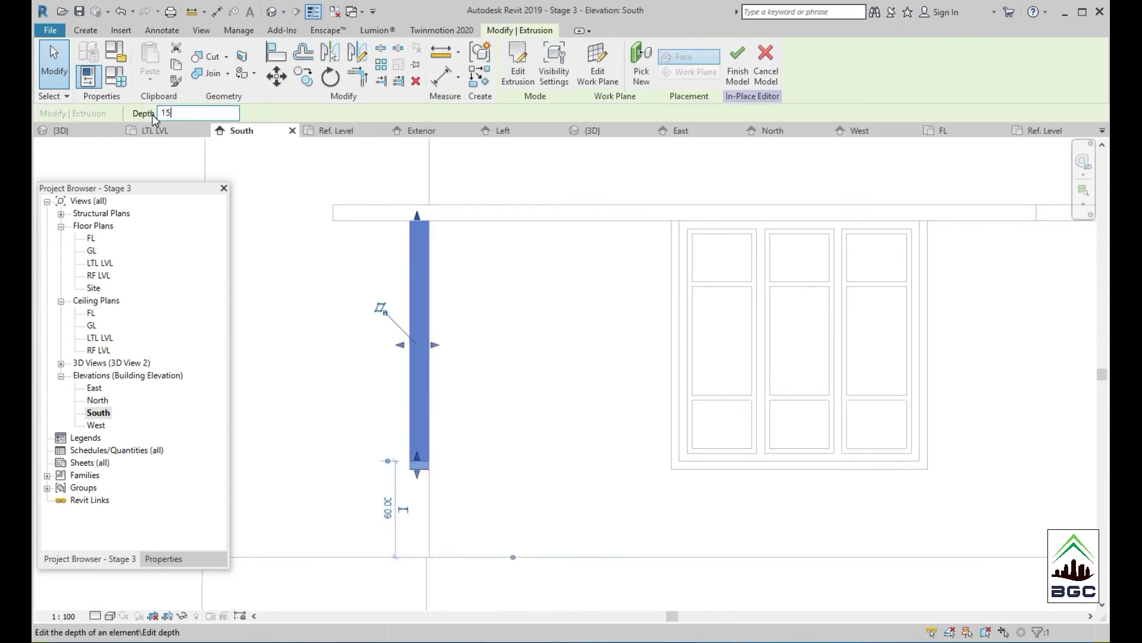
pyautogui.click(464, 259)
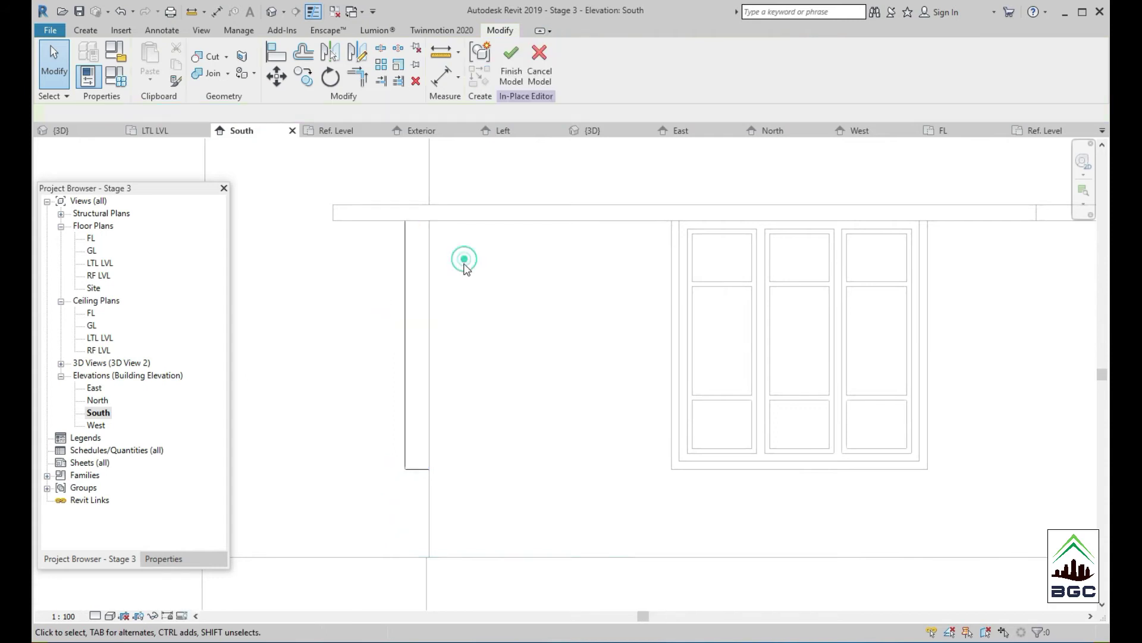
pyautogui.click(518, 74)
pyautogui.scroll(-2, 543, 334)
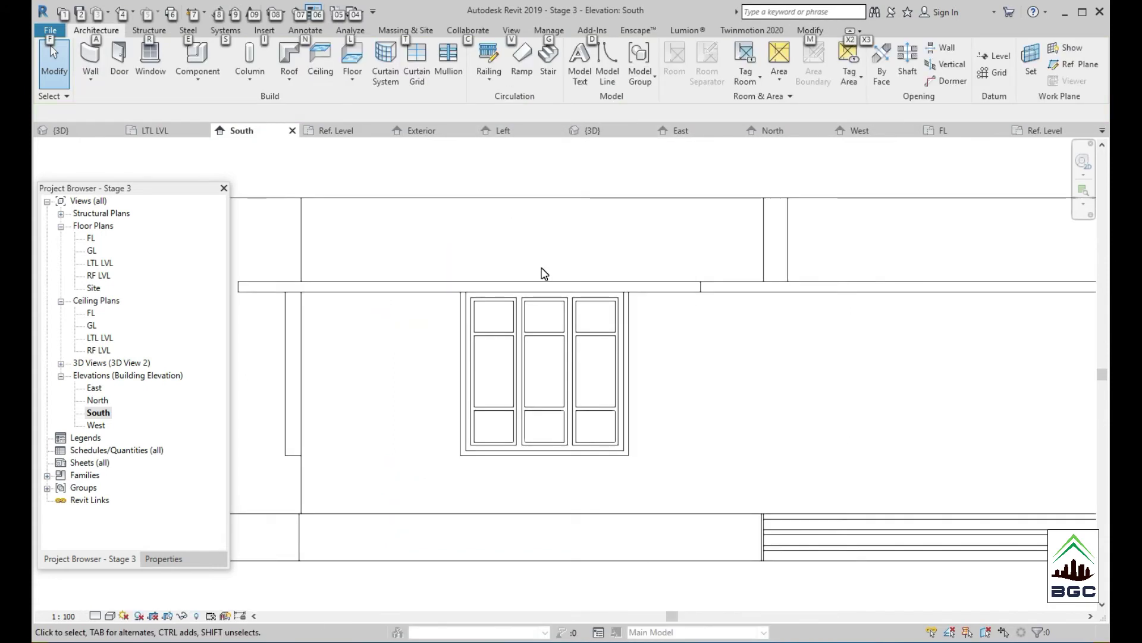
# - Start a new in-place Generic Models extrusion with the wall face as sketch plane
pyautogui.click(198, 81)
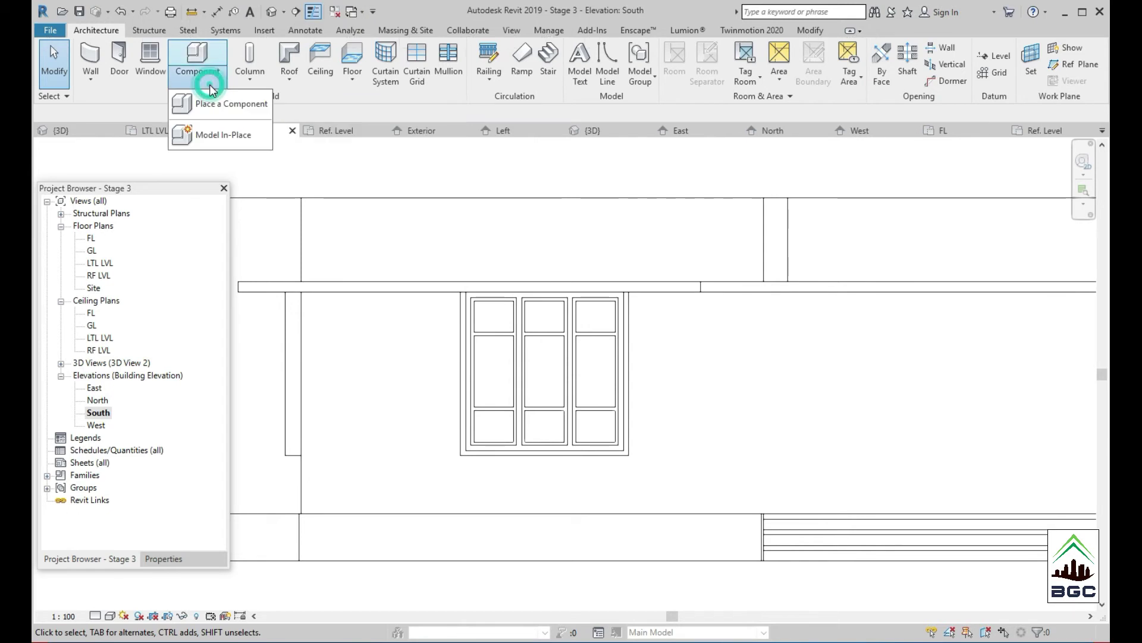
pyautogui.click(215, 119)
pyautogui.click(473, 356)
pyautogui.click(555, 510)
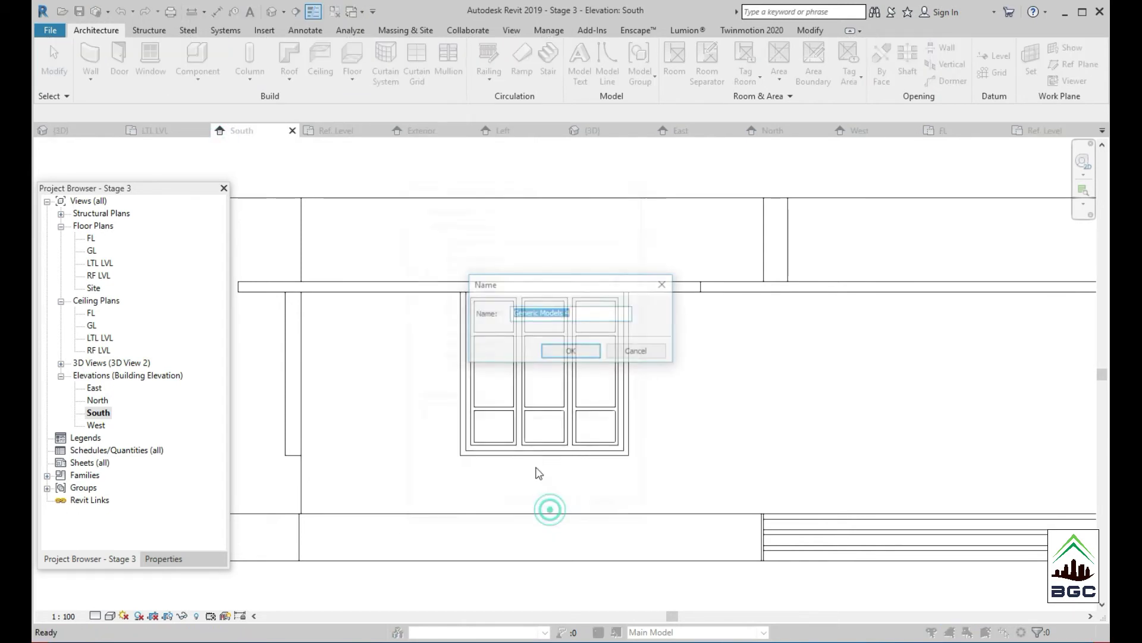
pyautogui.click(577, 352)
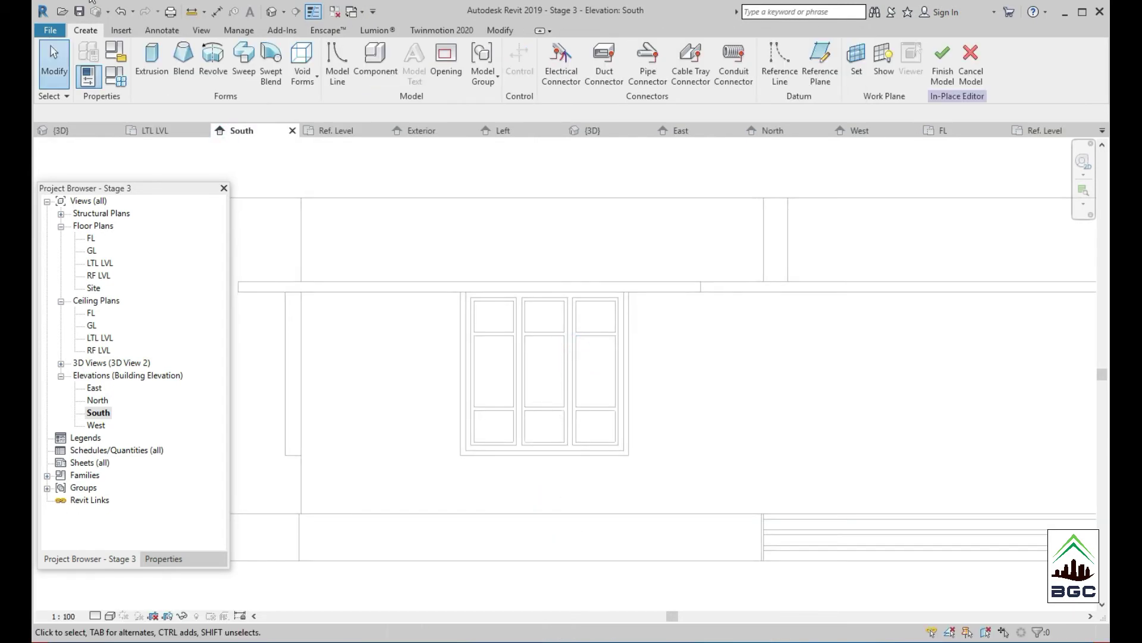
pyautogui.click(151, 74)
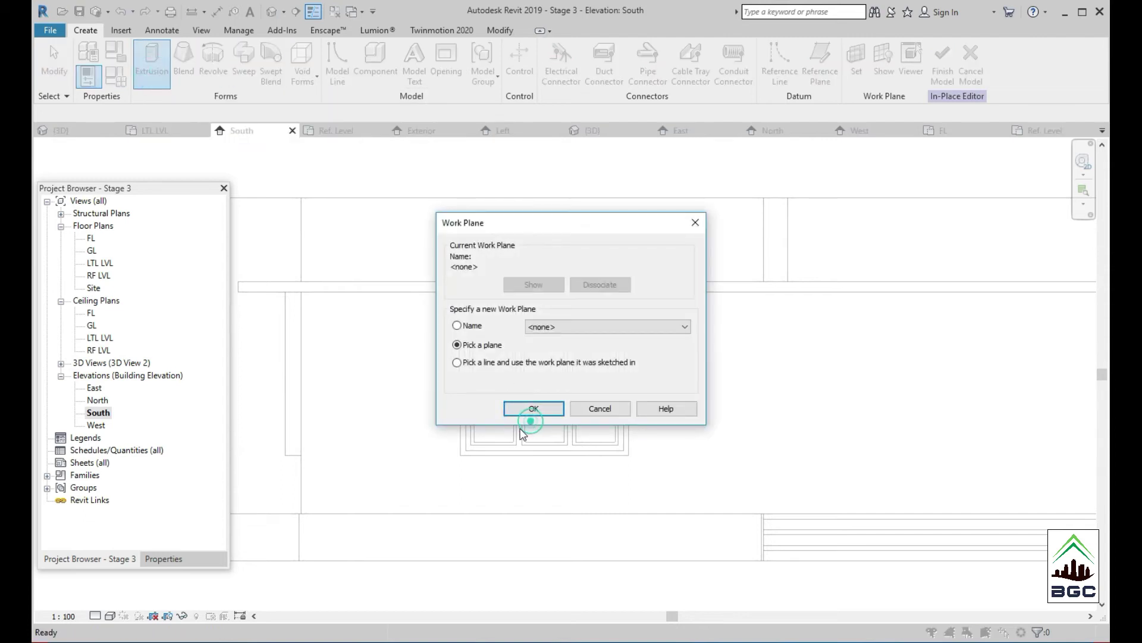
pyautogui.click(532, 409)
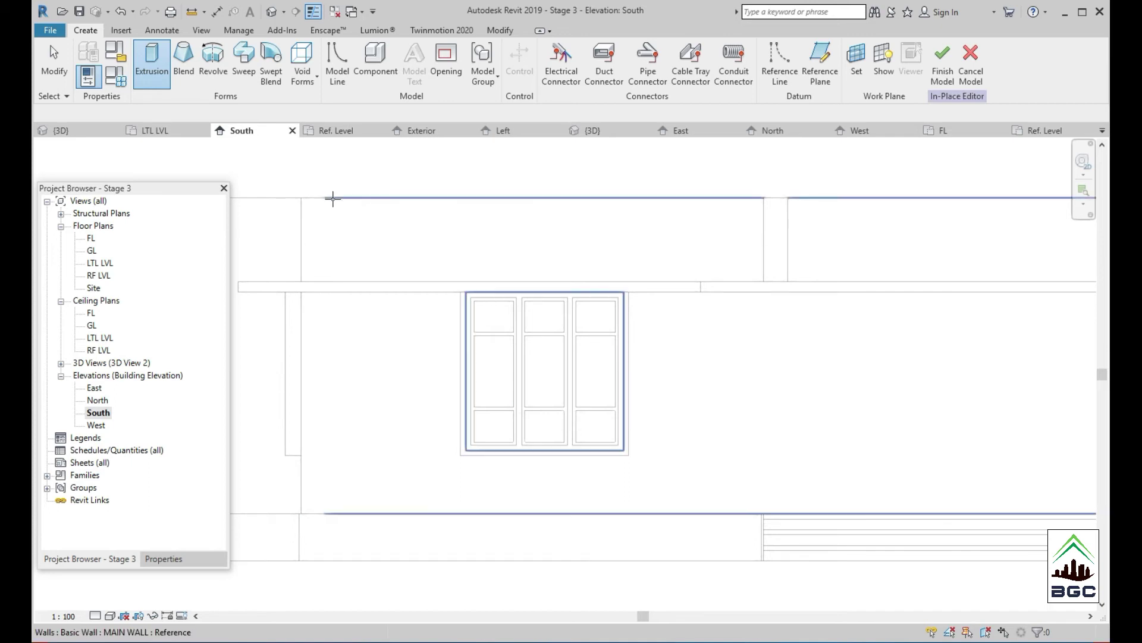
pyautogui.click(333, 200)
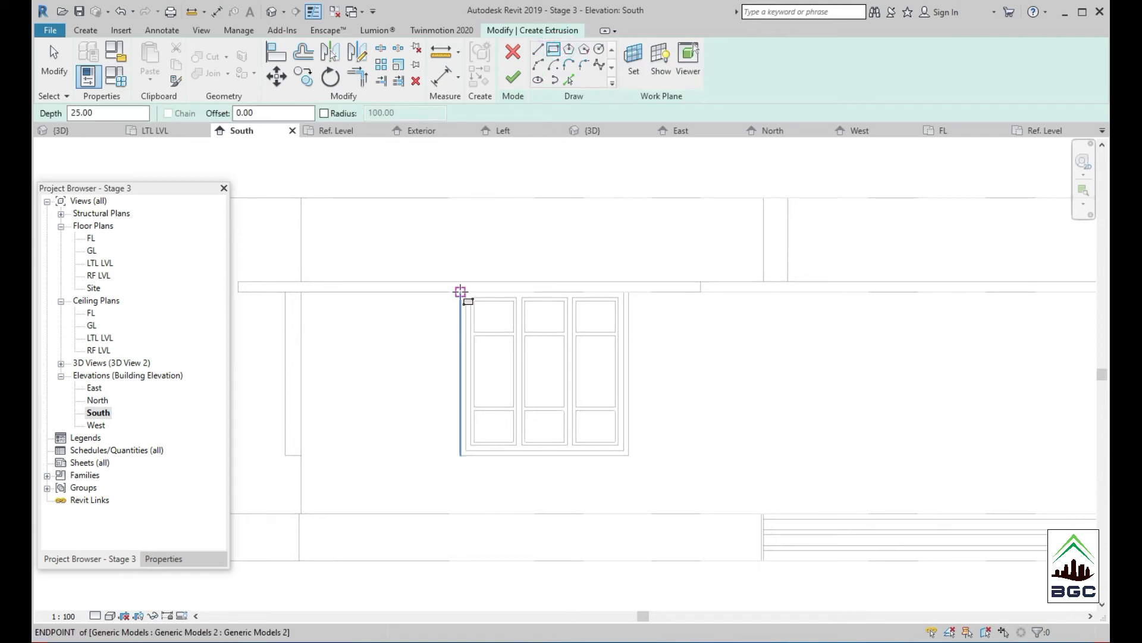
# - Sketch lines along the window's left, bottom and right edges, plus a short line right of its top
pyautogui.click(537, 47)
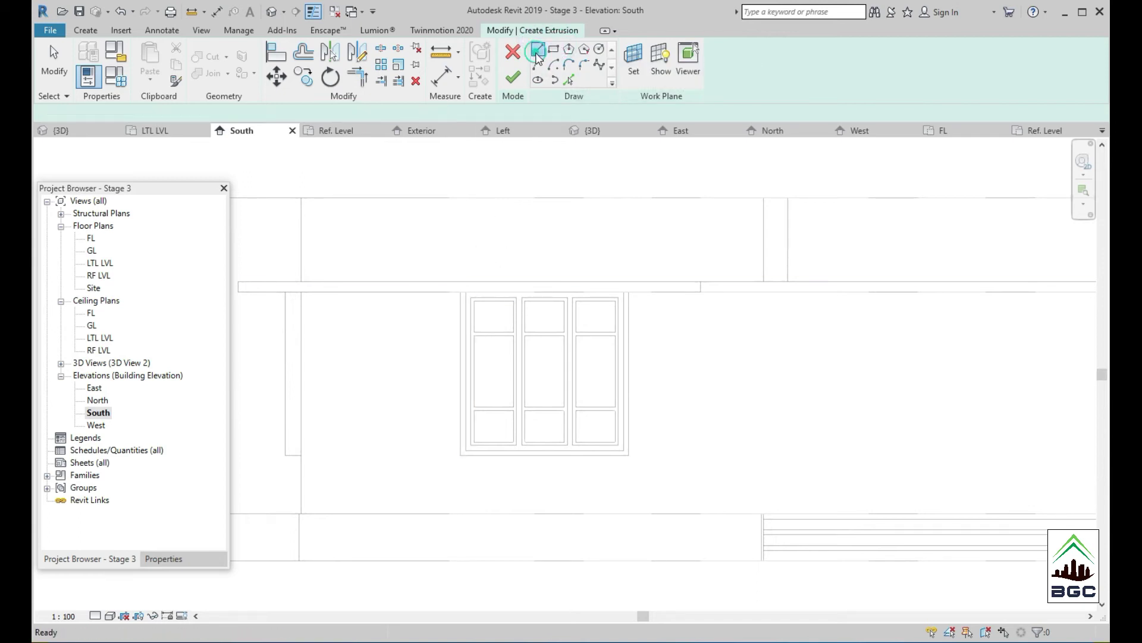
pyautogui.click(459, 290)
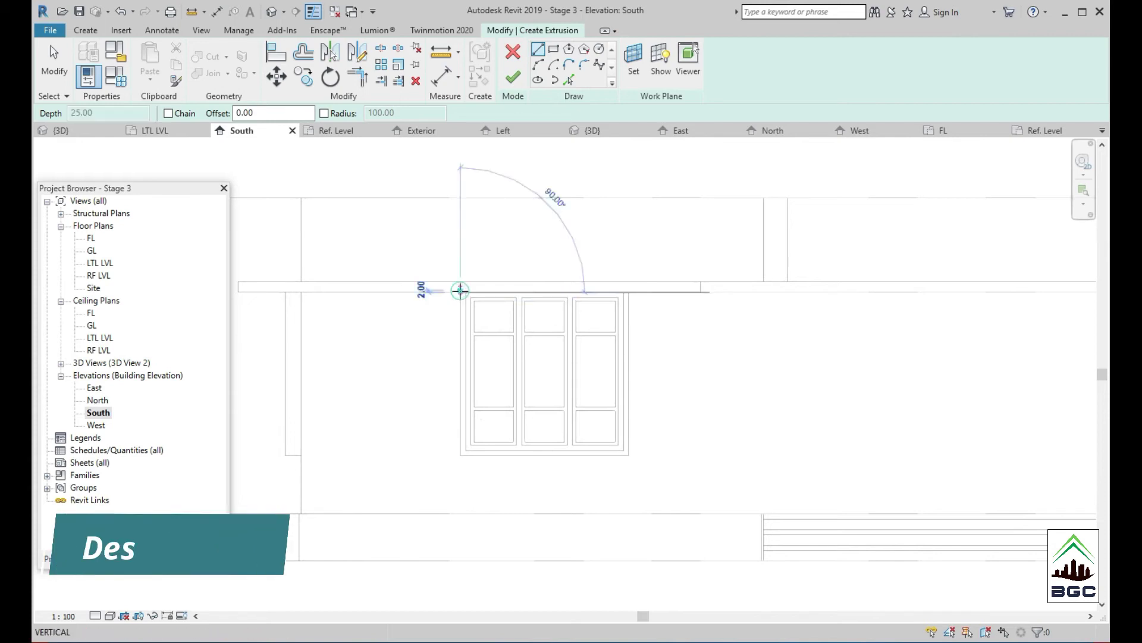
pyautogui.click(461, 455)
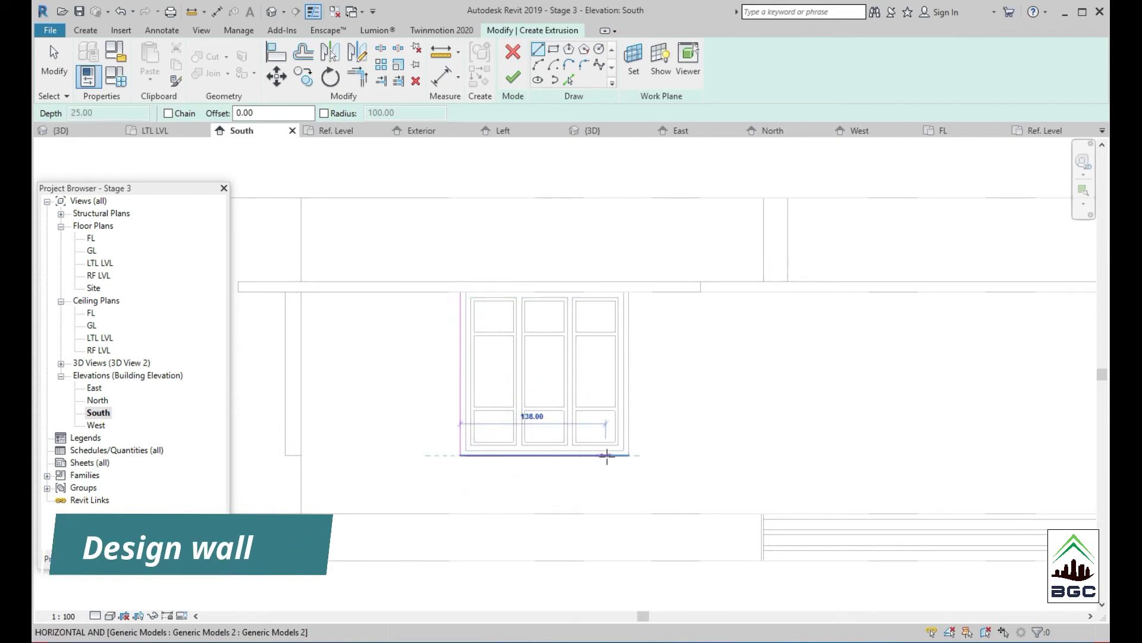
pyautogui.click(628, 455)
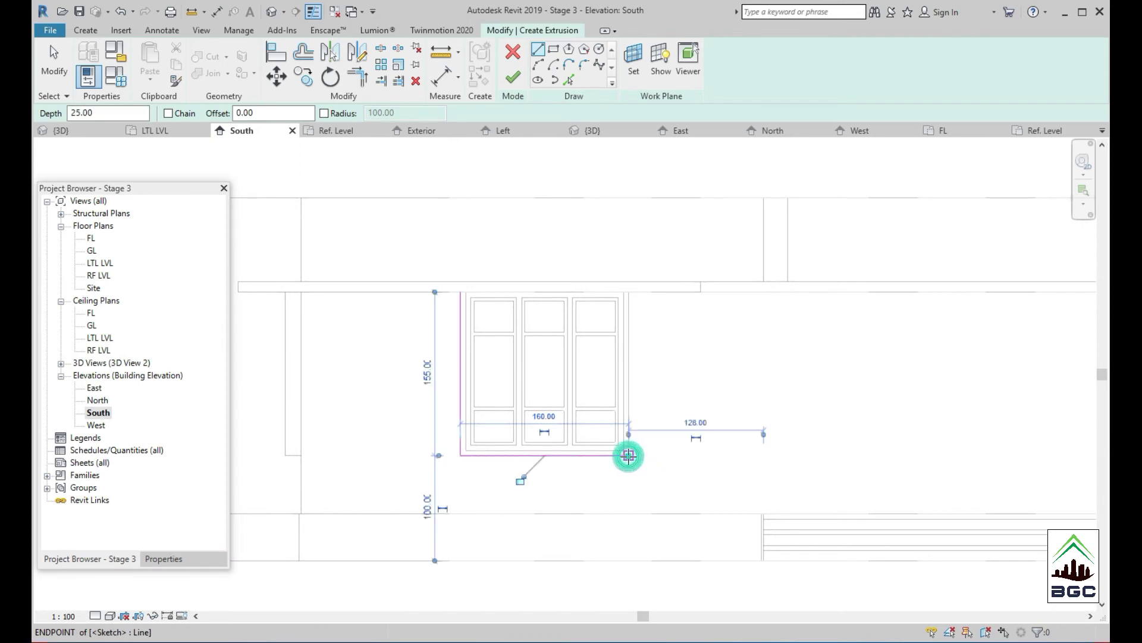
pyautogui.click(628, 294)
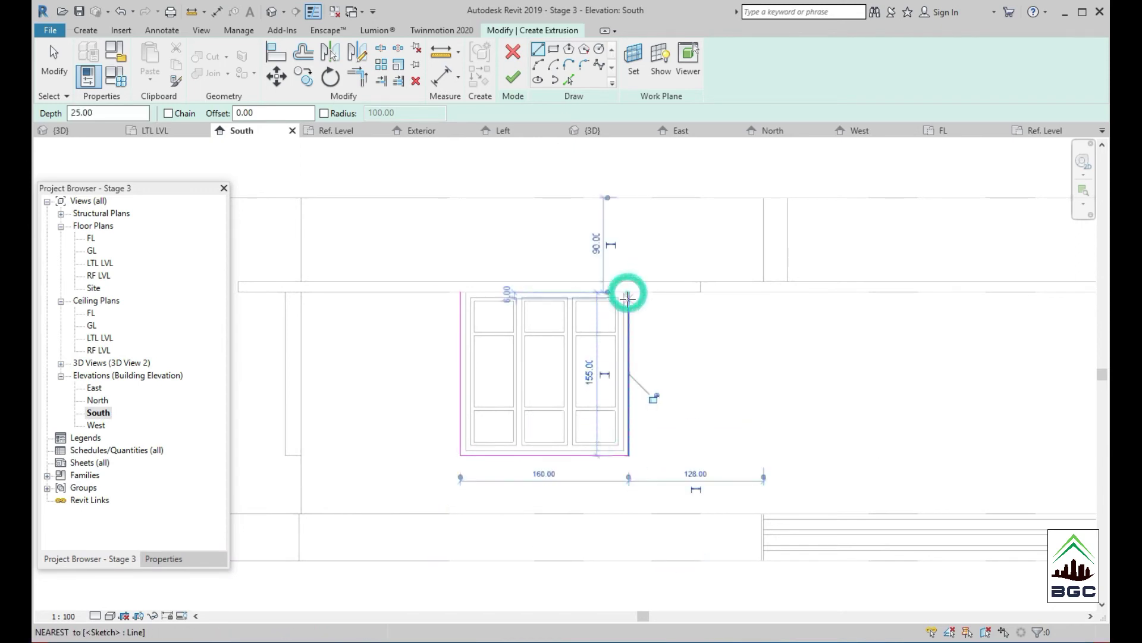
pyautogui.click(628, 291)
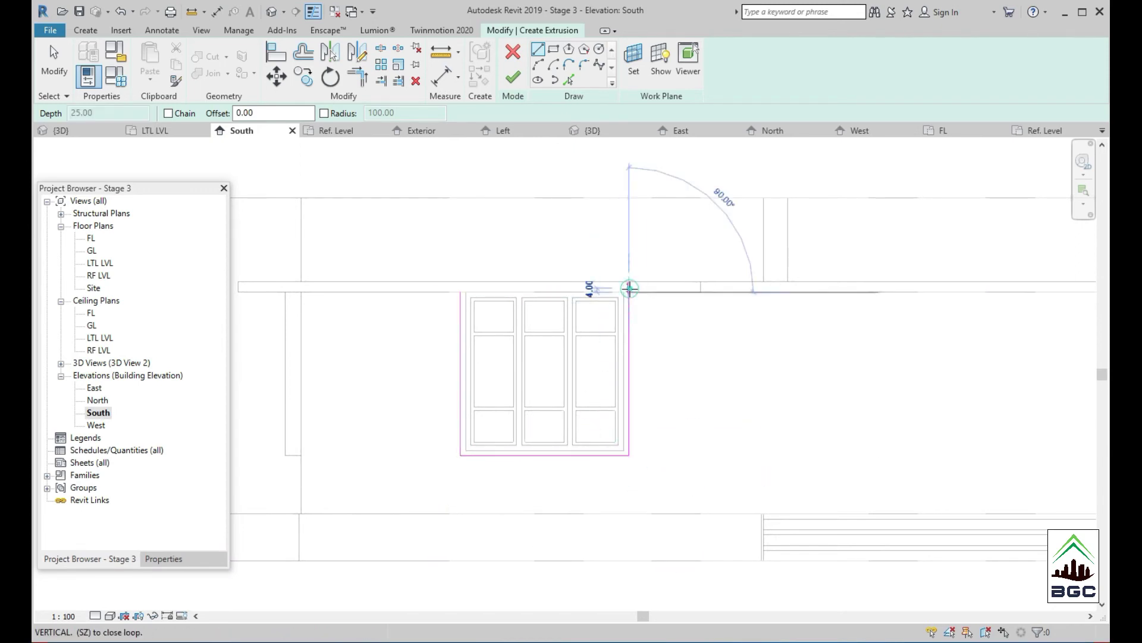
pyautogui.click(700, 292)
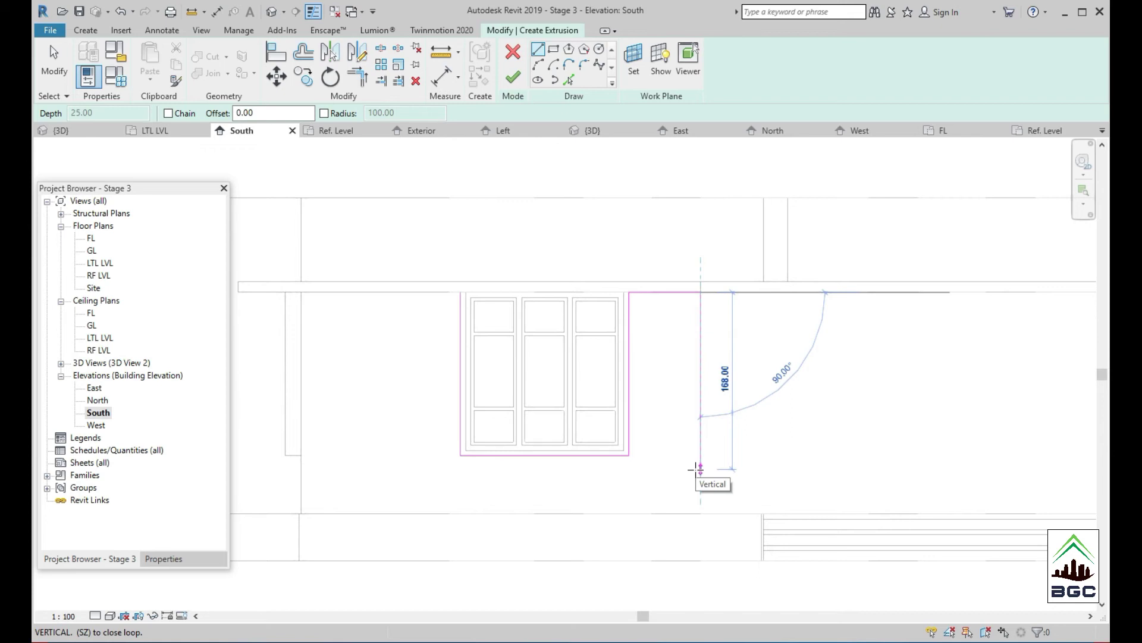
pyautogui.press('Escape')
pyautogui.click(570, 79)
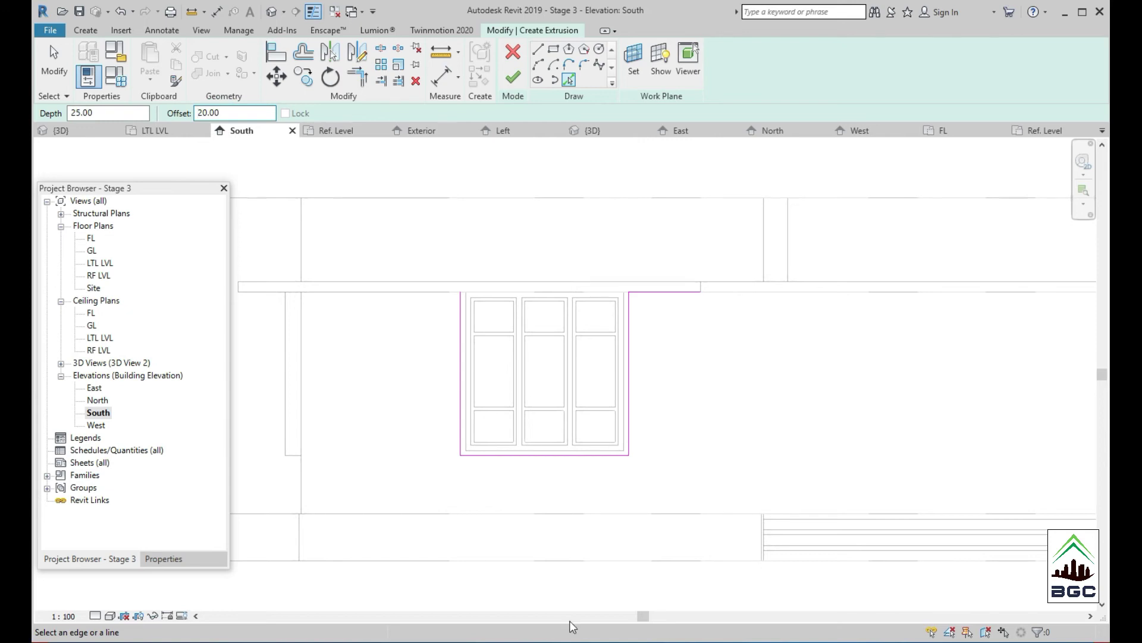
# - Add an offset line below the window and a right vertical line, trimming them into a corner
pyautogui.click(543, 457)
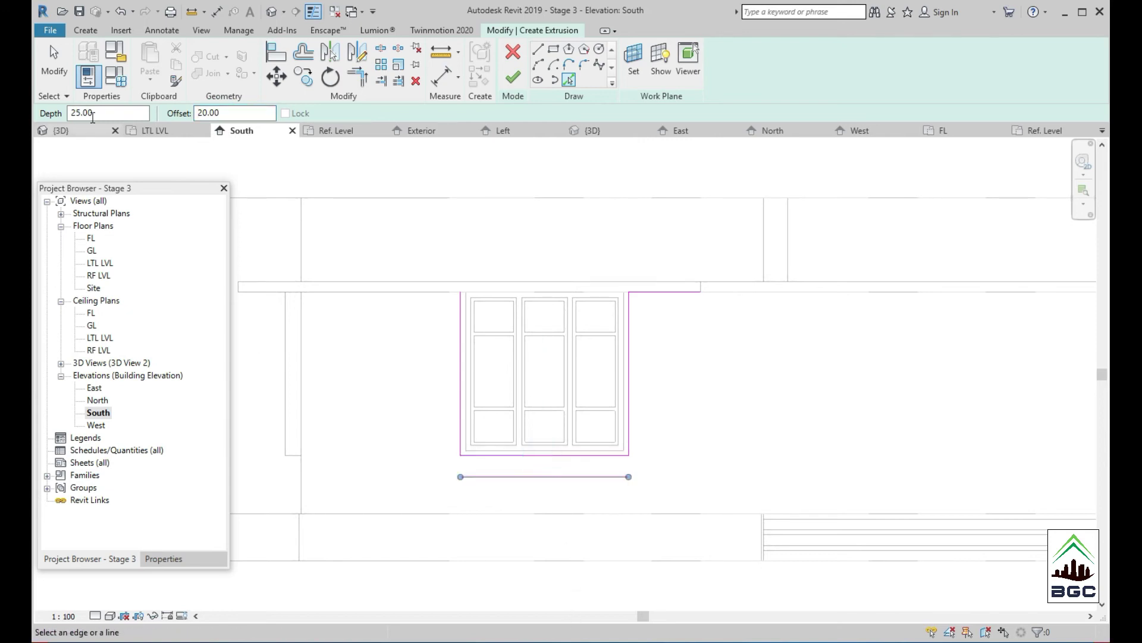
pyautogui.click(538, 49)
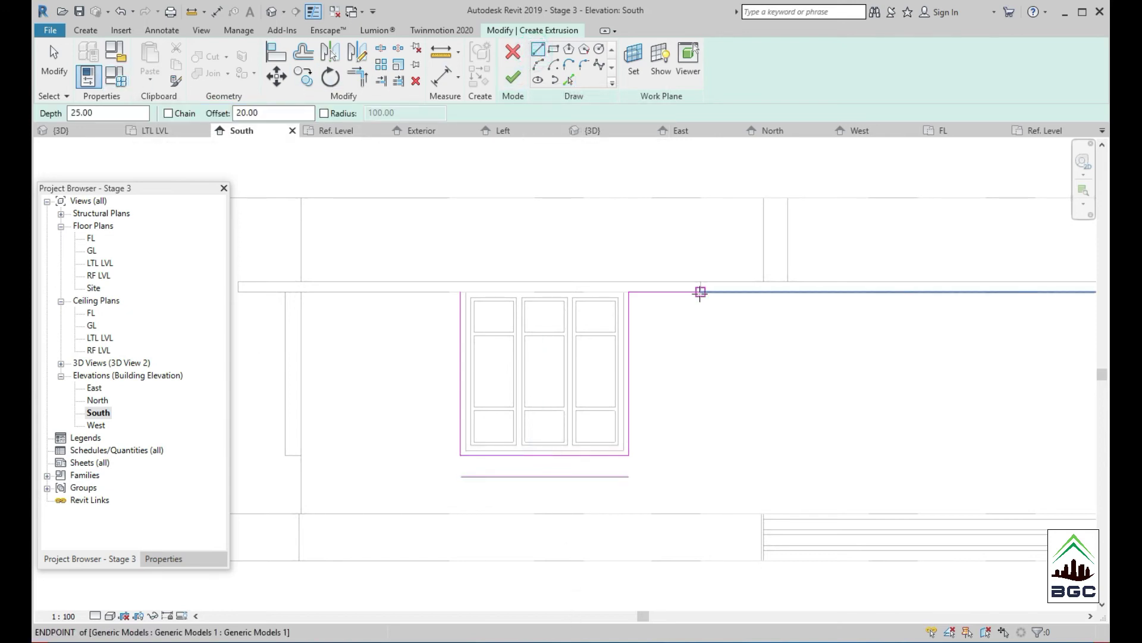
pyautogui.click(701, 292)
pyautogui.press('Escape')
pyautogui.press('Escape')
pyautogui.click(539, 51)
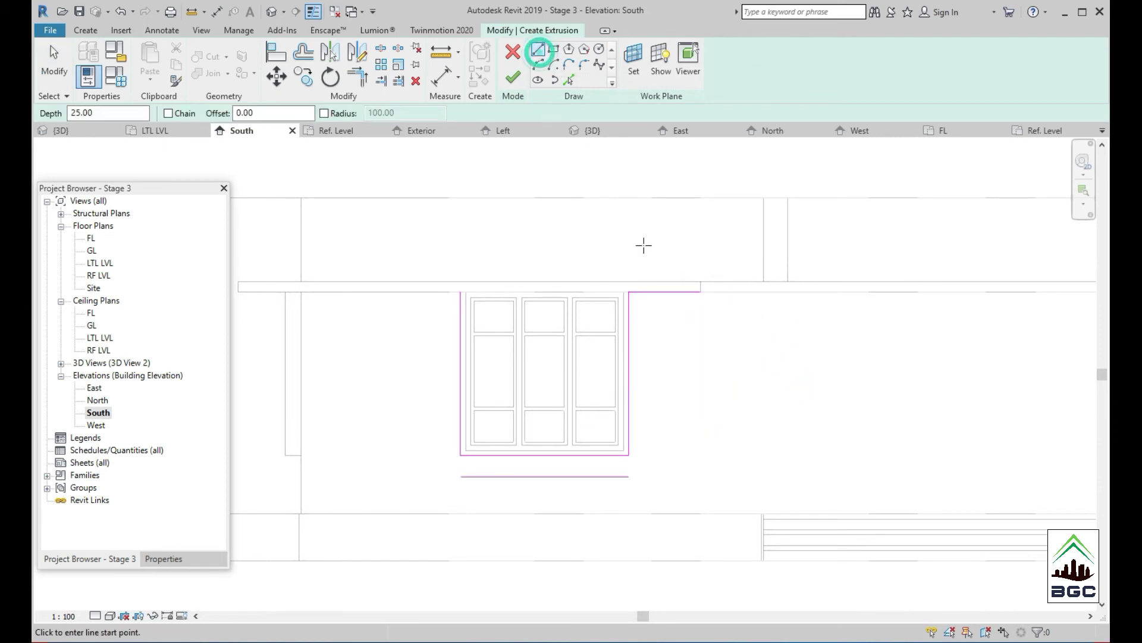
pyautogui.click(700, 292)
pyautogui.click(700, 455)
pyautogui.press('Escape')
pyautogui.press('t')
pyautogui.press('r')
pyautogui.click(621, 477)
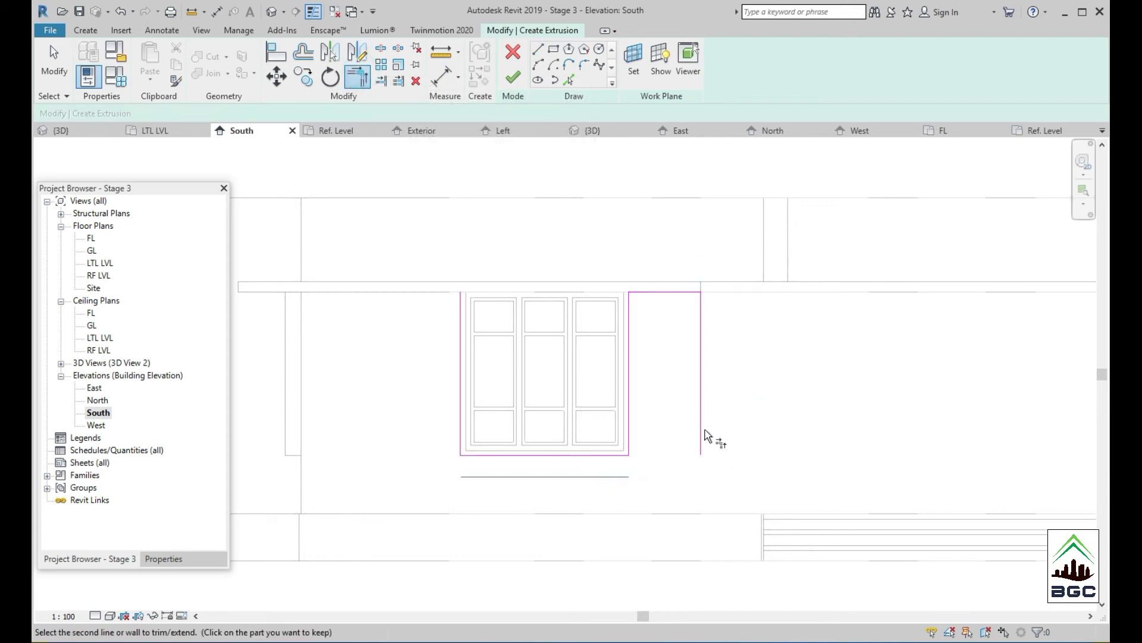
pyautogui.click(701, 417)
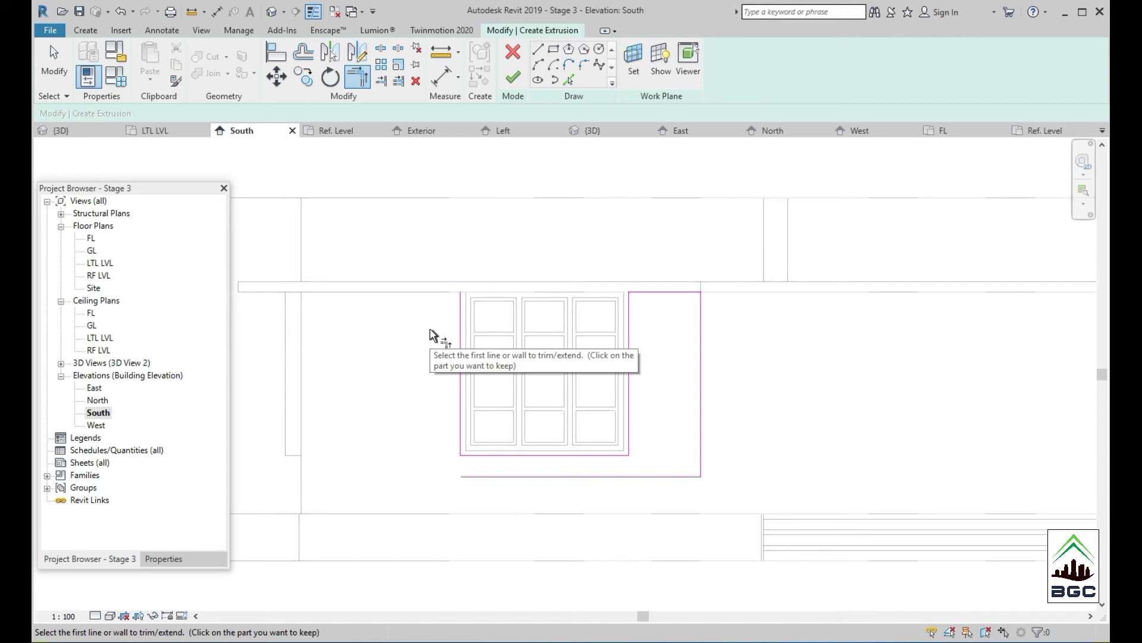
# - Draw the border's top and left edges and trim the left and bottom lines into a corner
pyautogui.click(537, 48)
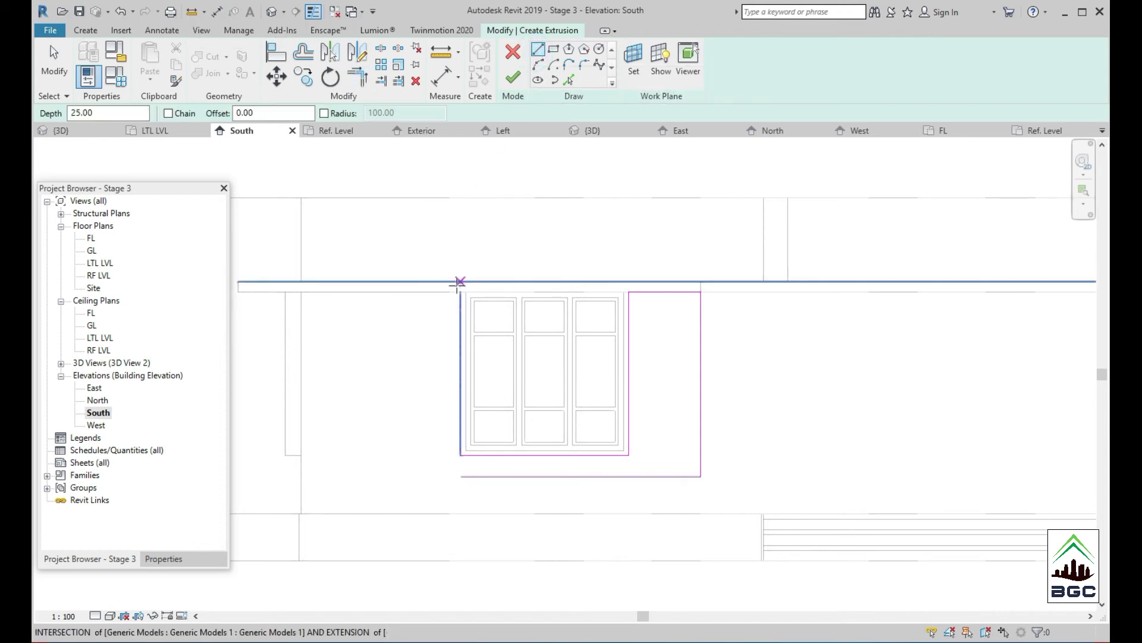
pyautogui.click(460, 292)
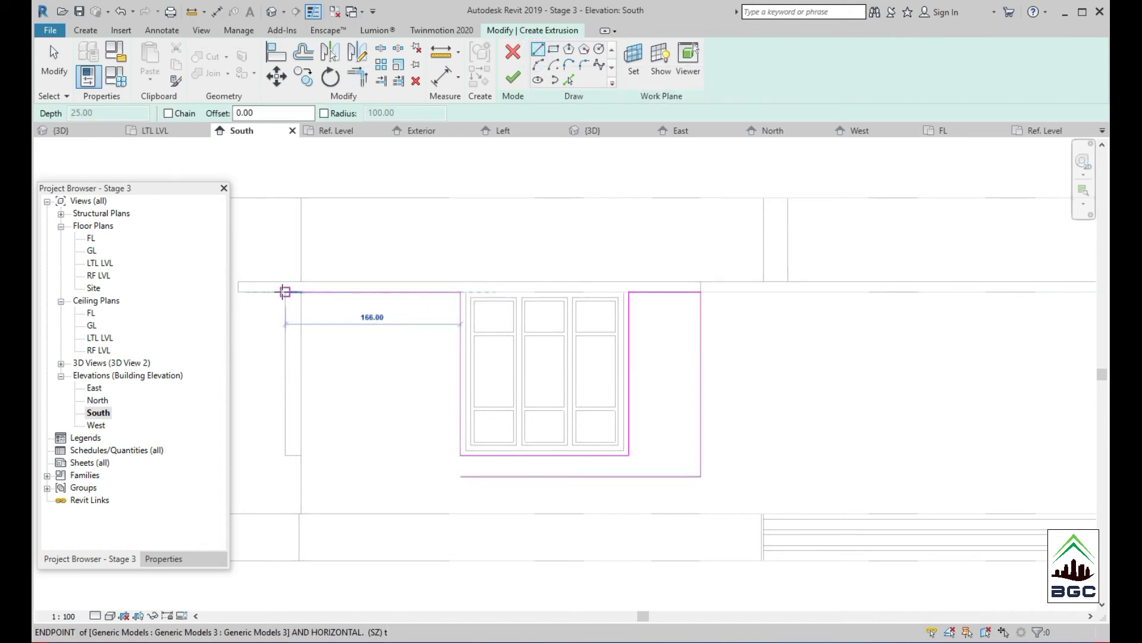
pyautogui.click(285, 292)
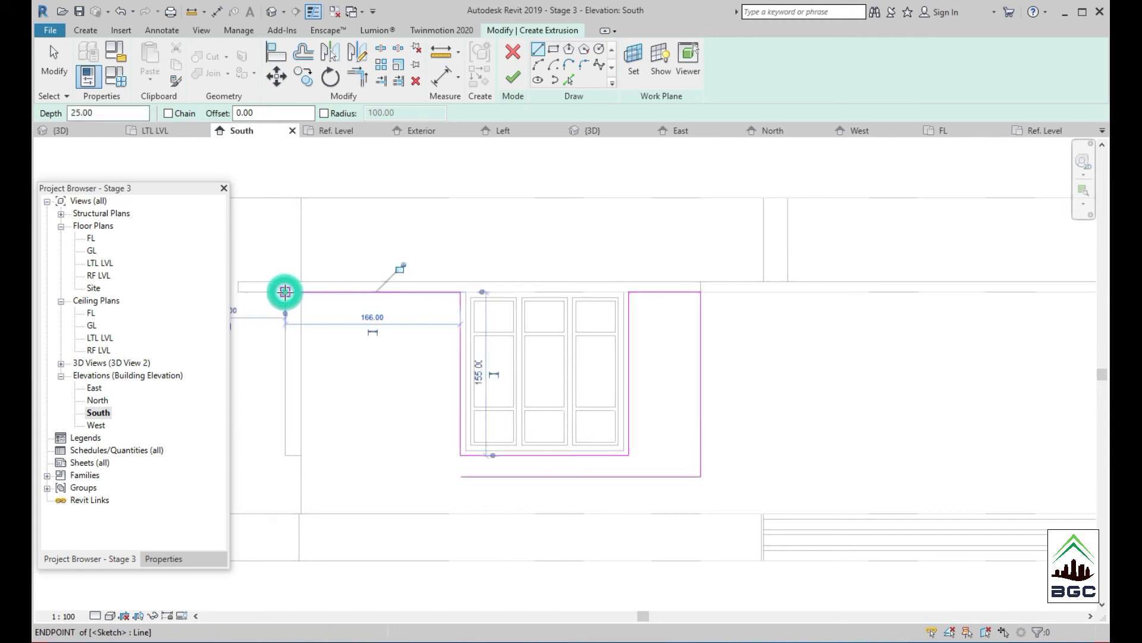
pyautogui.click(284, 470)
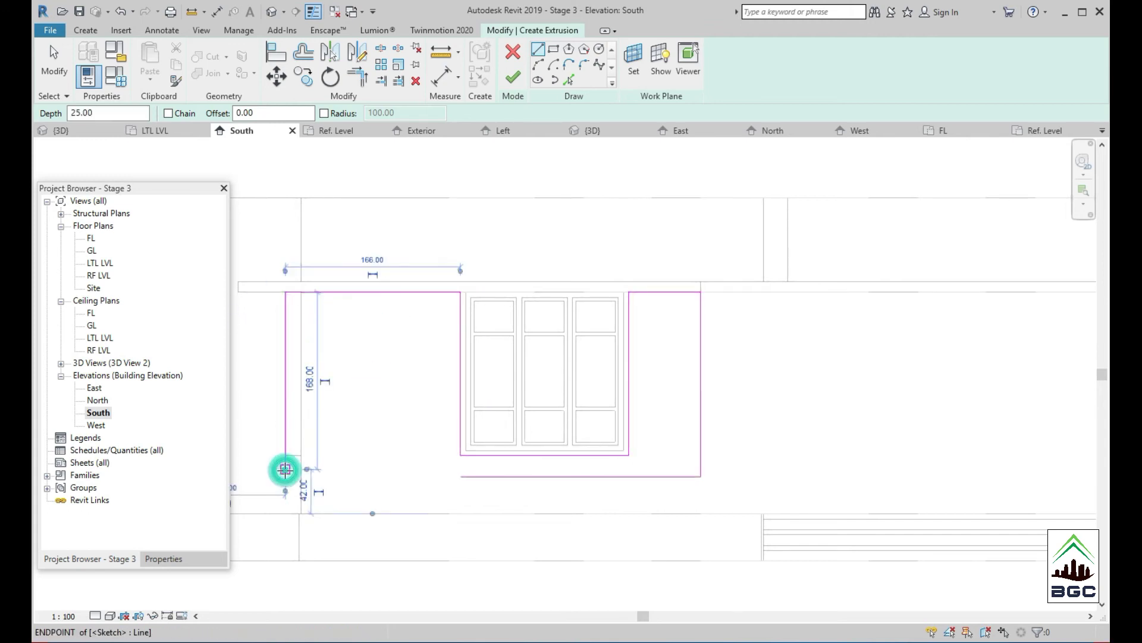
pyautogui.click(357, 76)
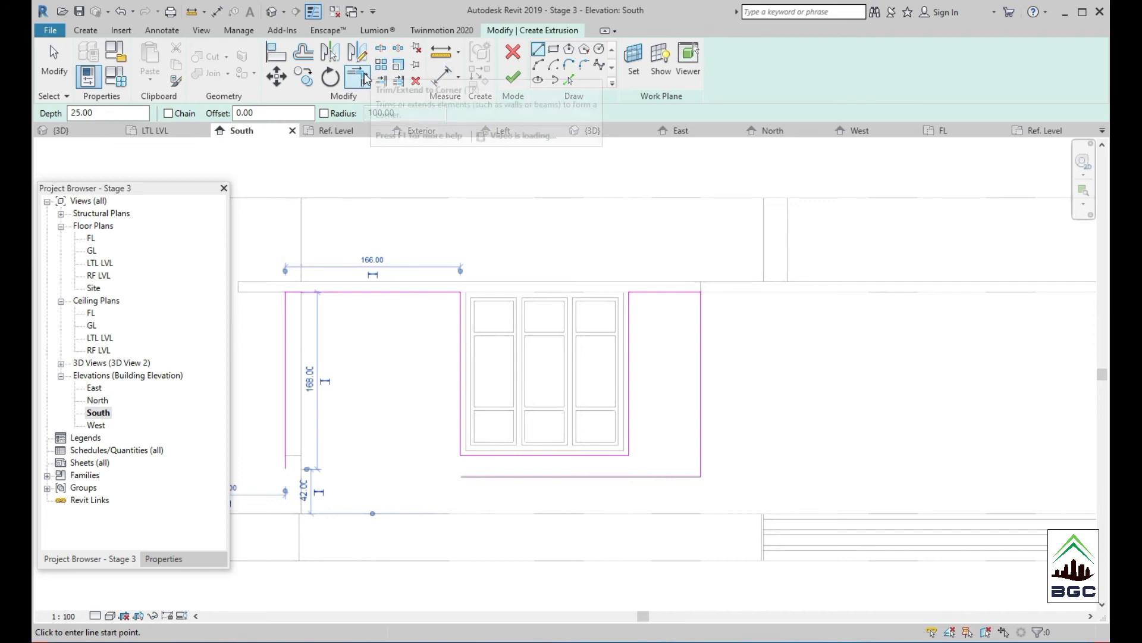
pyautogui.click(499, 476)
pyautogui.click(286, 385)
pyautogui.click(286, 395)
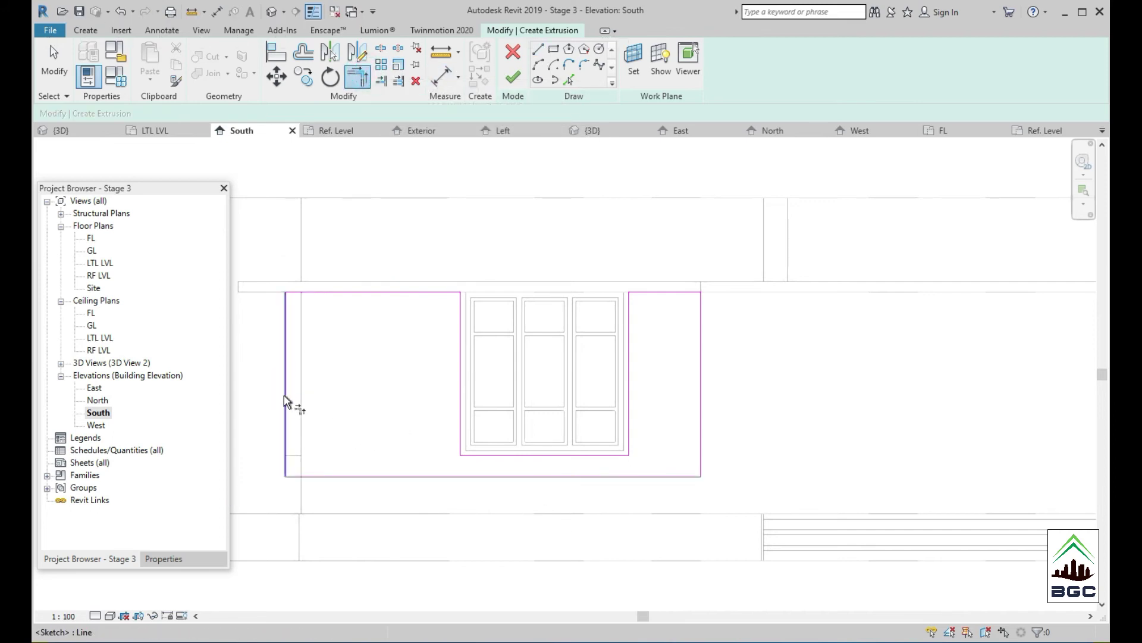
pyautogui.click(426, 346)
pyautogui.press('Escape')
# - Set the left sketch line's dimension to 161 and finish the sketch into an extrusion
pyautogui.click(285, 365)
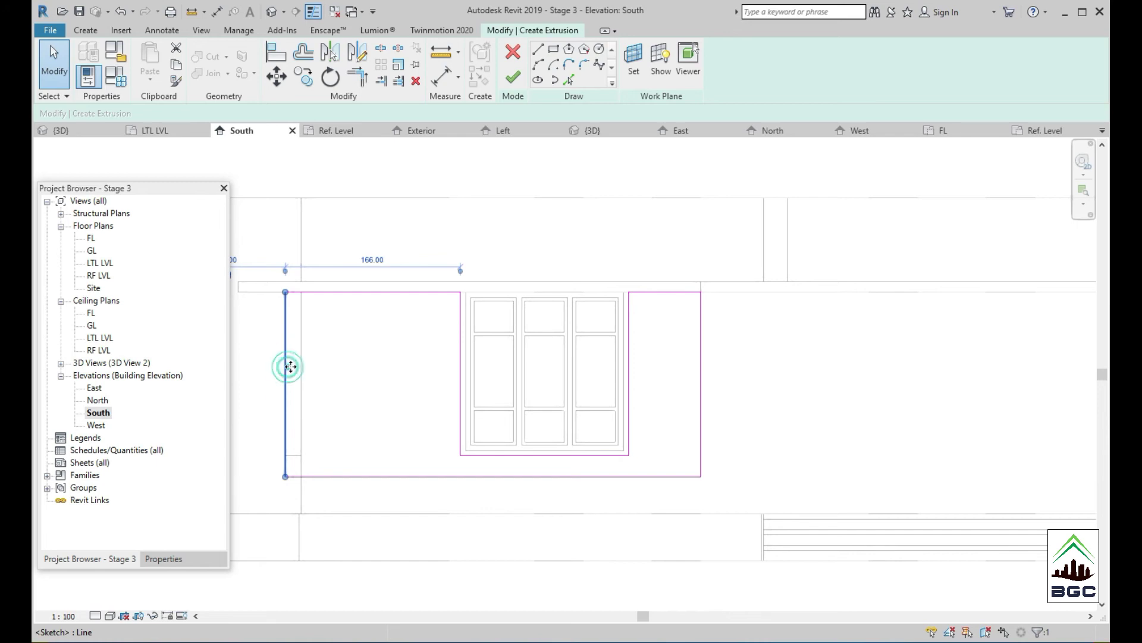
pyautogui.moveTo(296, 336); pyautogui.dragTo(353, 377, button='middle')
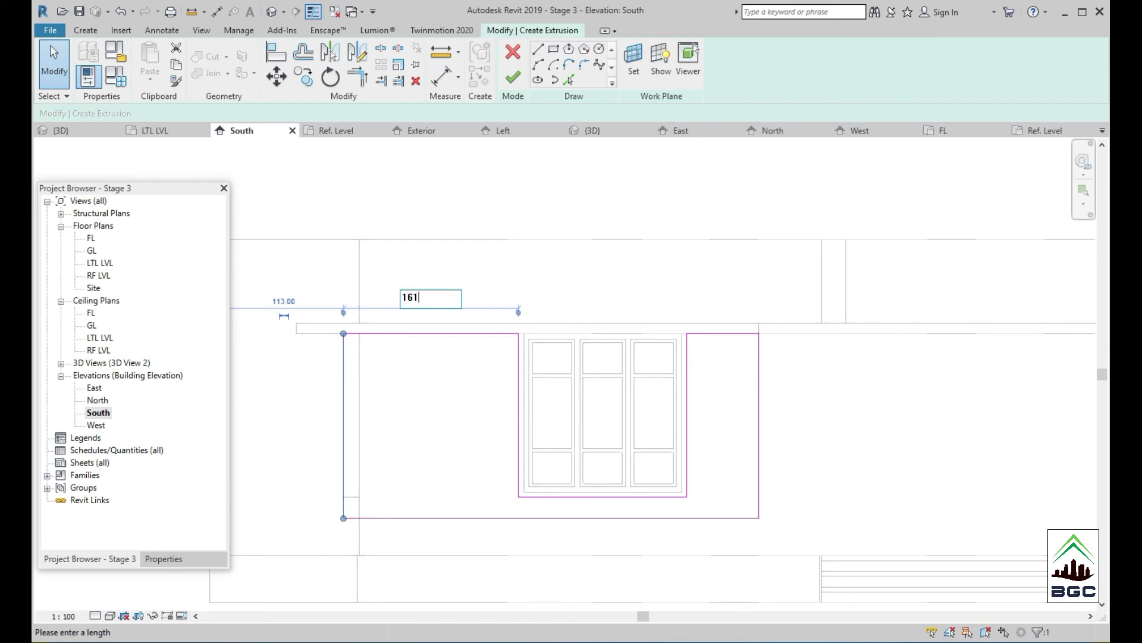
pyautogui.press('Return')
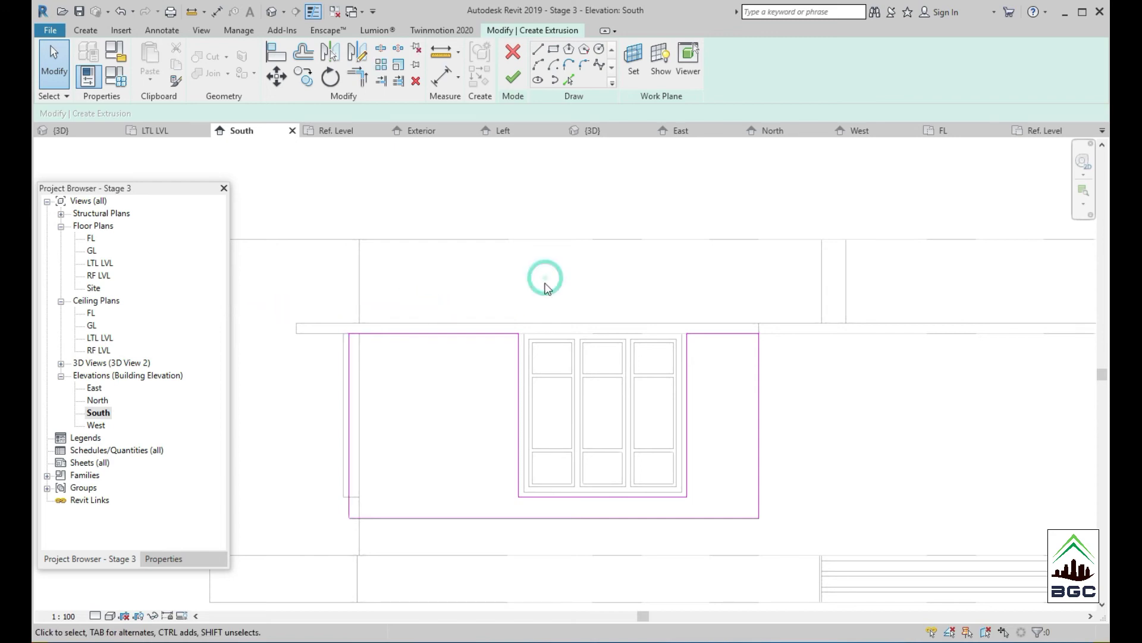
pyautogui.click(513, 77)
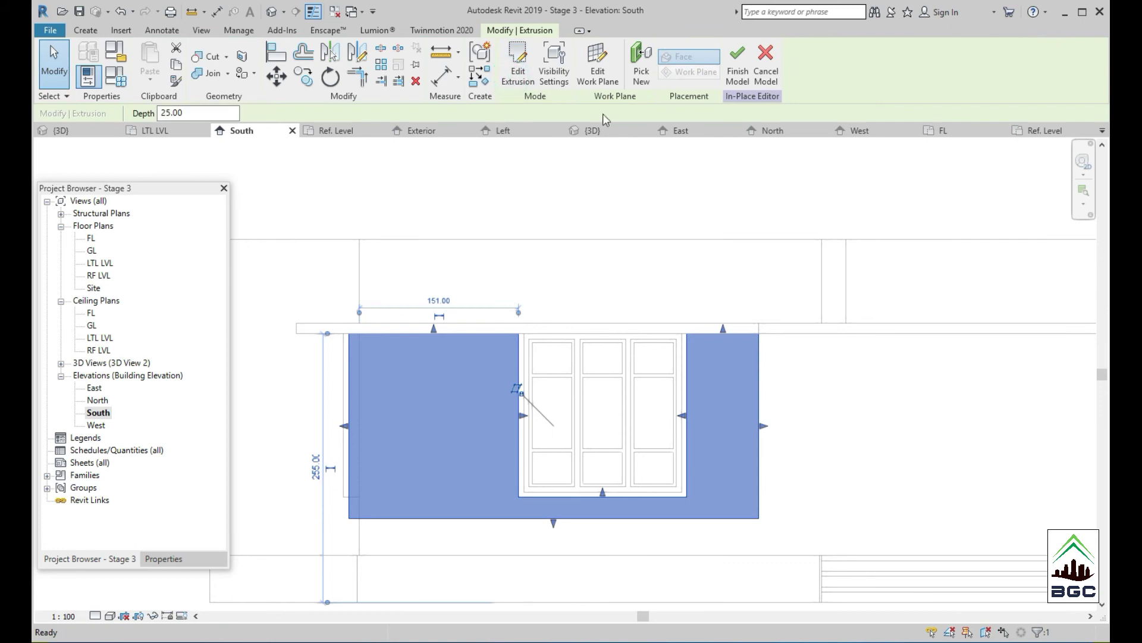
# - Finish the in-place border model and orbit the 3D view to an overhead angle of the house
pyautogui.click(737, 63)
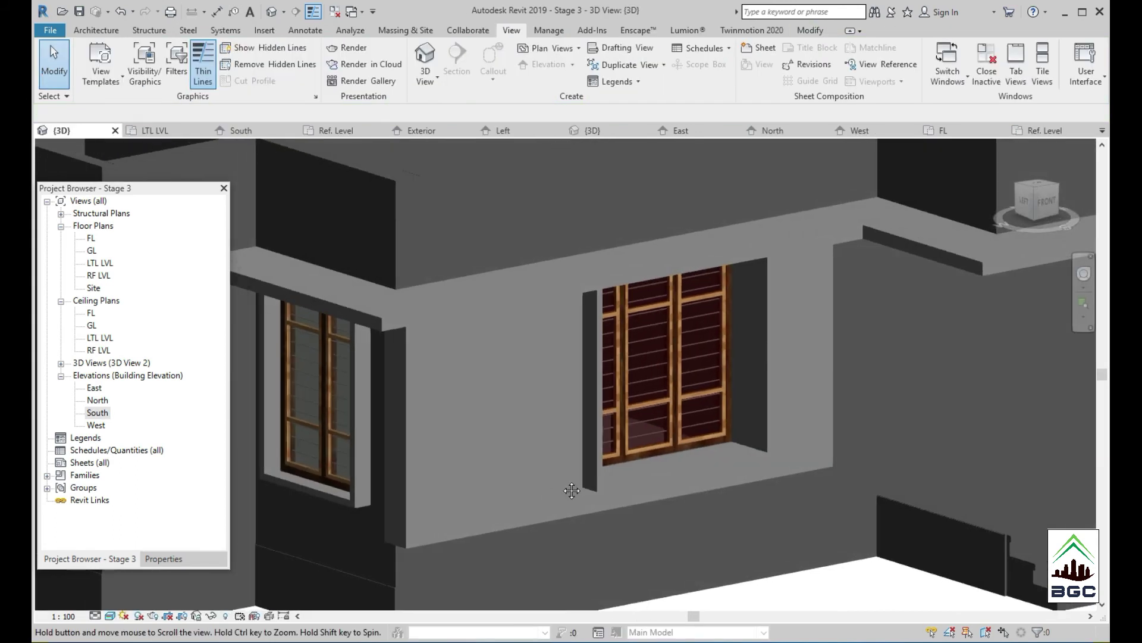
pyautogui.moveTo(603, 473)
pyautogui.keyDown('shift'); pyautogui.mouseDown(button='middle')
pyautogui.moveTo(782, 477)
pyautogui.moveTo(721, 555)
pyautogui.moveTo(708, 421)
pyautogui.moveTo(651, 290)
pyautogui.moveTo(658, 316)
pyautogui.moveTo(595, 400)
pyautogui.moveTo(634, 324)
pyautogui.moveTo(571, 408)
pyautogui.moveTo(352, 382)
pyautogui.mouseUp(button='middle'); pyautogui.keyUp('shift')
pyautogui.scroll(-2, 442, 405)
pyautogui.moveTo(442, 406)
pyautogui.keyDown('shift'); pyautogui.mouseDown(button='middle')
pyautogui.moveTo(301, 378)
pyautogui.moveTo(493, 334)
pyautogui.moveTo(480, 319)
pyautogui.moveTo(591, 378)
pyautogui.moveTo(596, 392)
pyautogui.mouseUp(button='middle'); pyautogui.keyUp('shift')
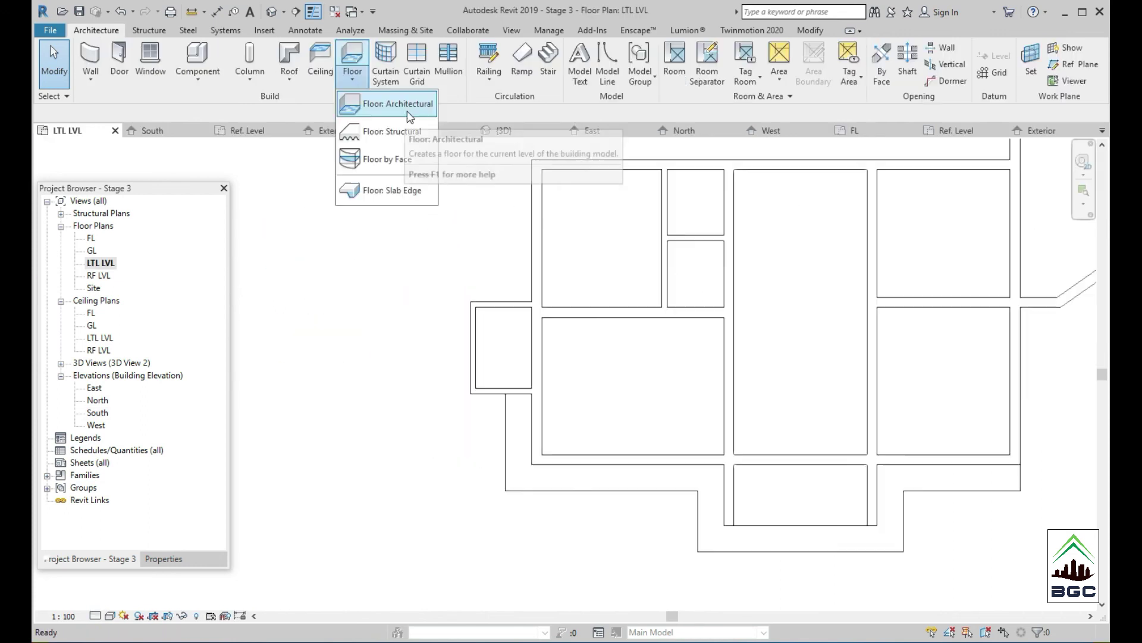
# - Start a floor on LTL LVL and pick the left, top, right and diagonal outer walls as boundary lines
pyautogui.click(417, 108)
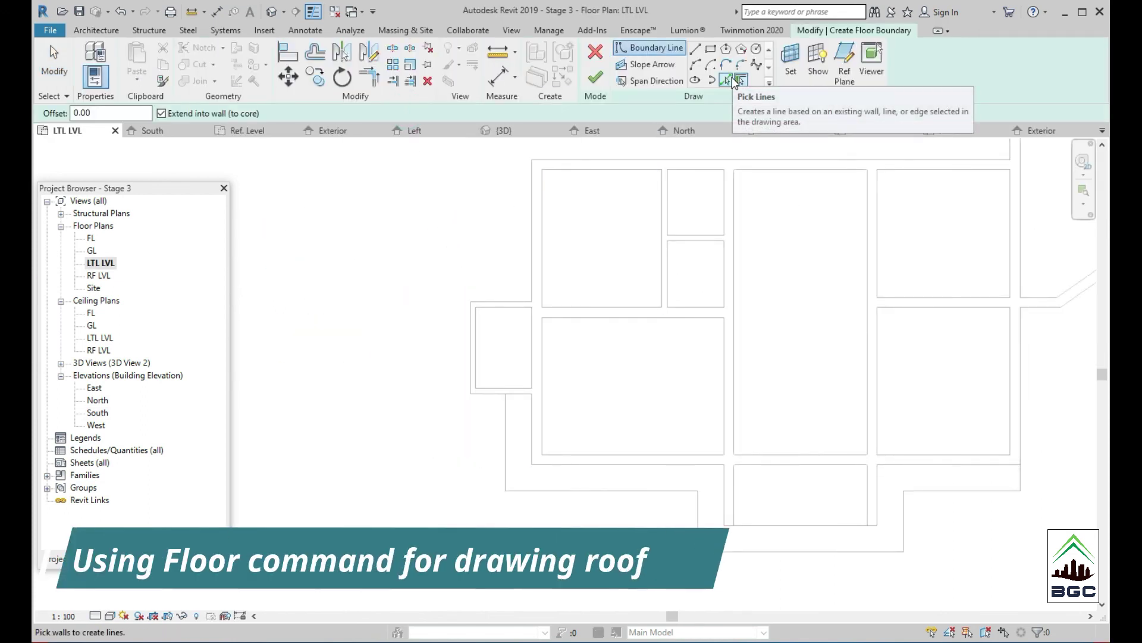
pyautogui.click(733, 79)
pyautogui.click(534, 427)
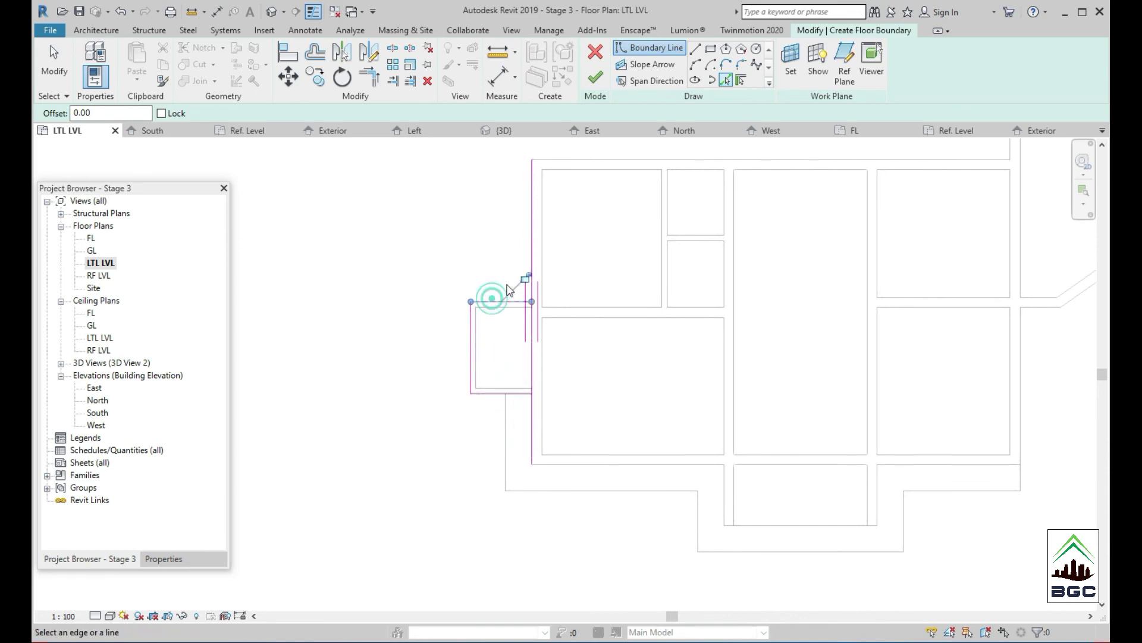
pyautogui.click(607, 158)
pyautogui.moveTo(771, 190); pyautogui.dragTo(307, 266, button='middle')
pyautogui.click(546, 191)
pyautogui.click(596, 171)
pyautogui.click(629, 176)
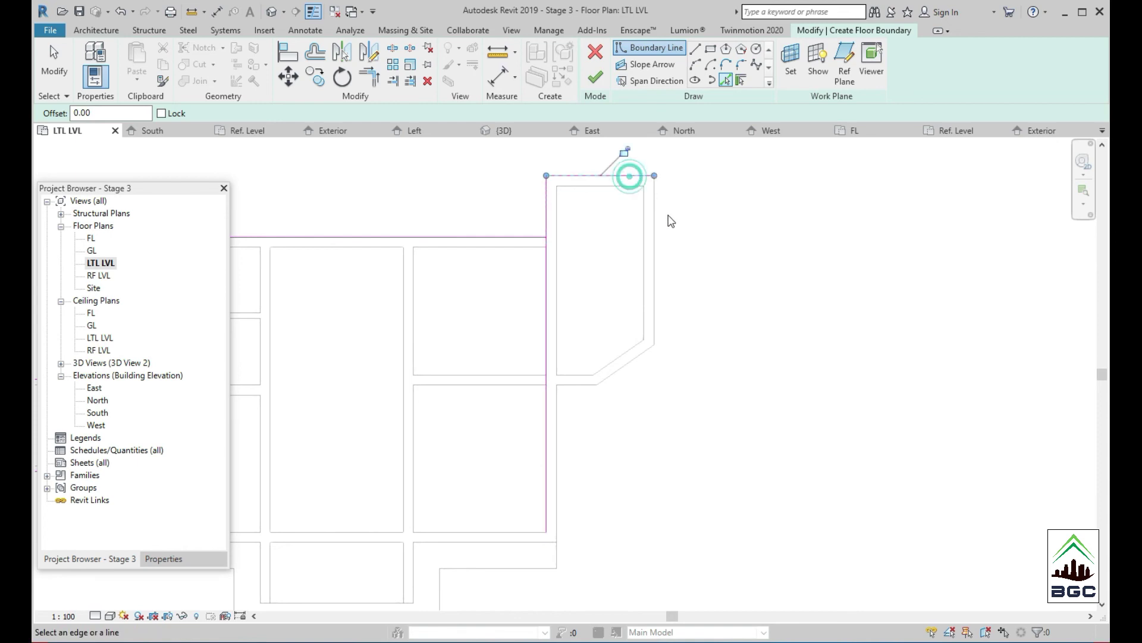
pyautogui.click(655, 230)
pyautogui.click(613, 370)
pyautogui.click(561, 424)
# - Pick the lower wall and the recess's right, bottom and left walls as boundary lines
pyautogui.scroll(2, 571, 387)
pyautogui.scroll(-3, 593, 485)
pyautogui.moveTo(594, 484); pyautogui.dragTo(624, 250, button='middle')
pyautogui.click(618, 216)
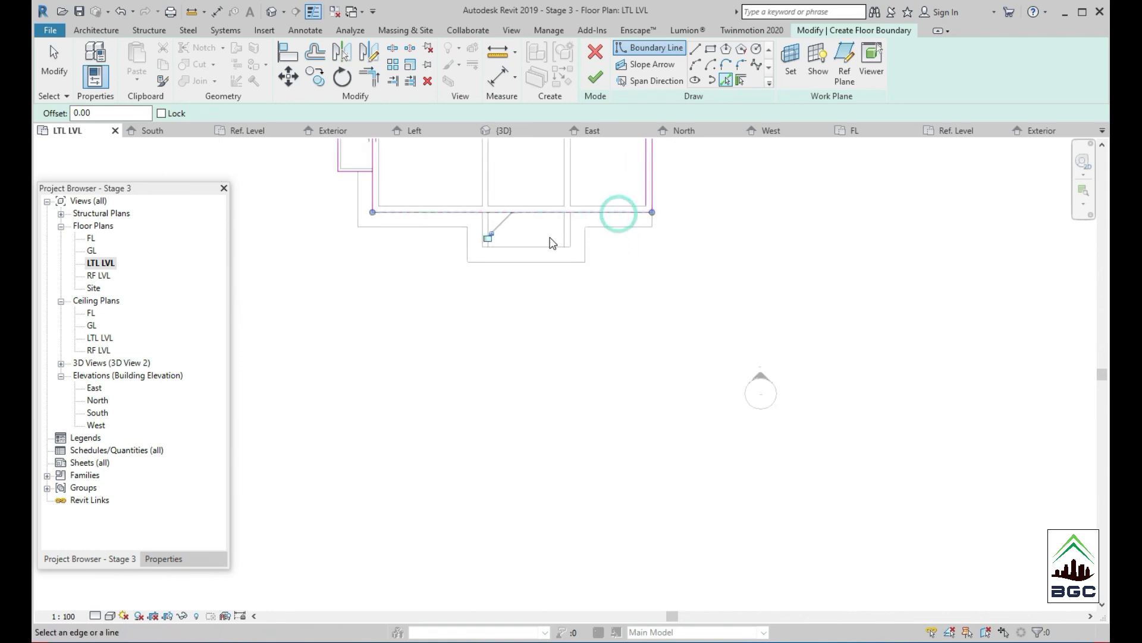
pyautogui.scroll(2, 551, 239)
pyautogui.click(582, 234)
pyautogui.click(500, 252)
pyautogui.click(420, 226)
pyautogui.scroll(-1, 420, 234)
pyautogui.moveTo(420, 234)
pyautogui.mouseDown(button='middle')
pyautogui.moveTo(599, 367)
pyautogui.moveTo(568, 299)
pyautogui.mouseUp(button='middle')
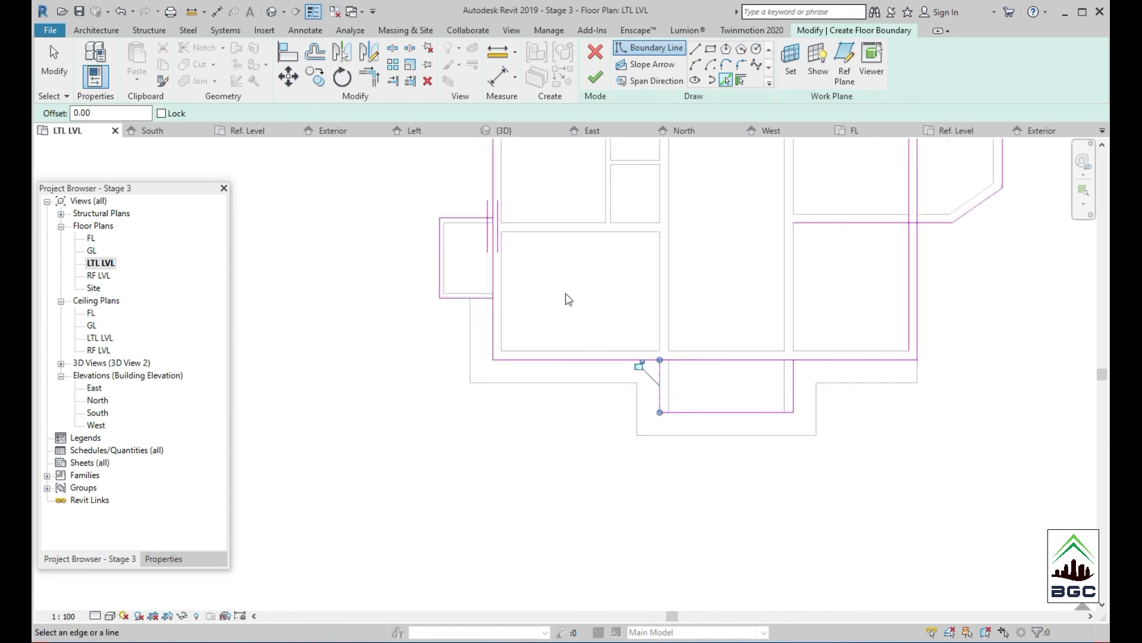
# - Split the bottom and left boundary lines
pyautogui.click(391, 48)
pyautogui.click(735, 360)
pyautogui.click(493, 262)
pyautogui.scroll(-2, 582, 224)
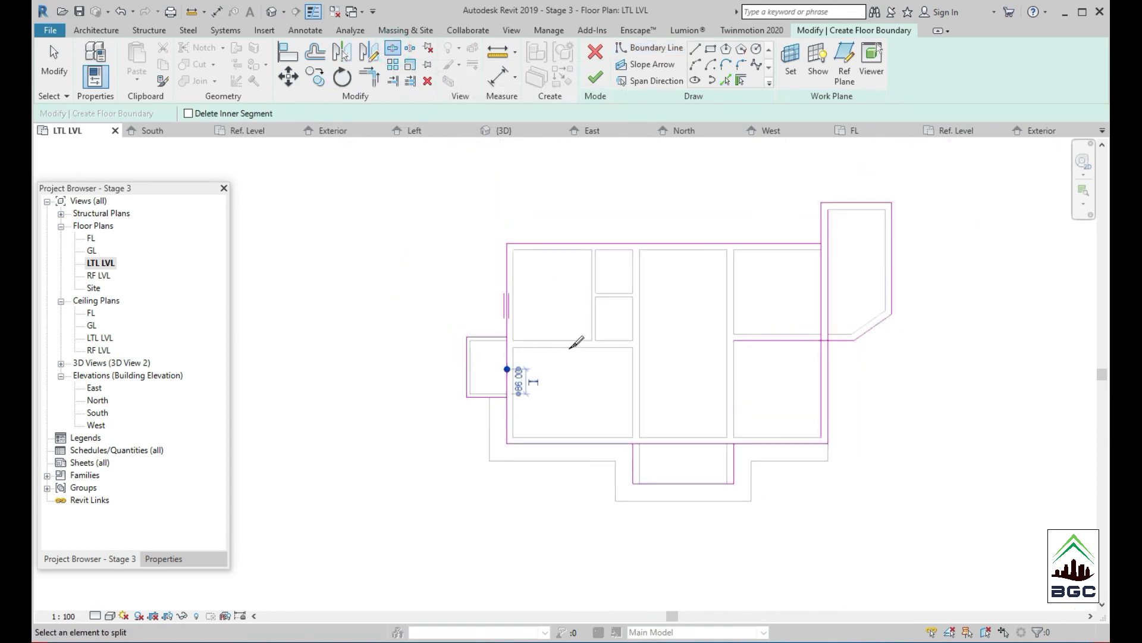
pyautogui.moveTo(579, 350); pyautogui.dragTo(522, 355, button='middle')
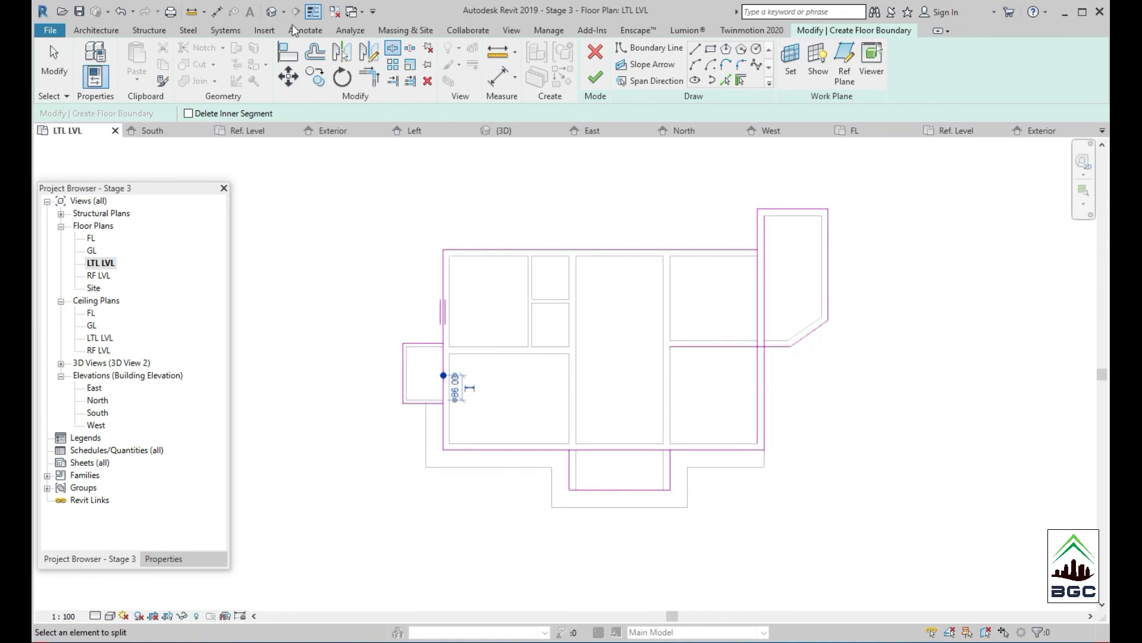
# - Trim the overlapping boundary lines around the bump into clean corners
pyautogui.click(369, 76)
pyautogui.scroll(1, 420, 304)
pyautogui.scroll(1, 419, 303)
pyautogui.click(453, 370)
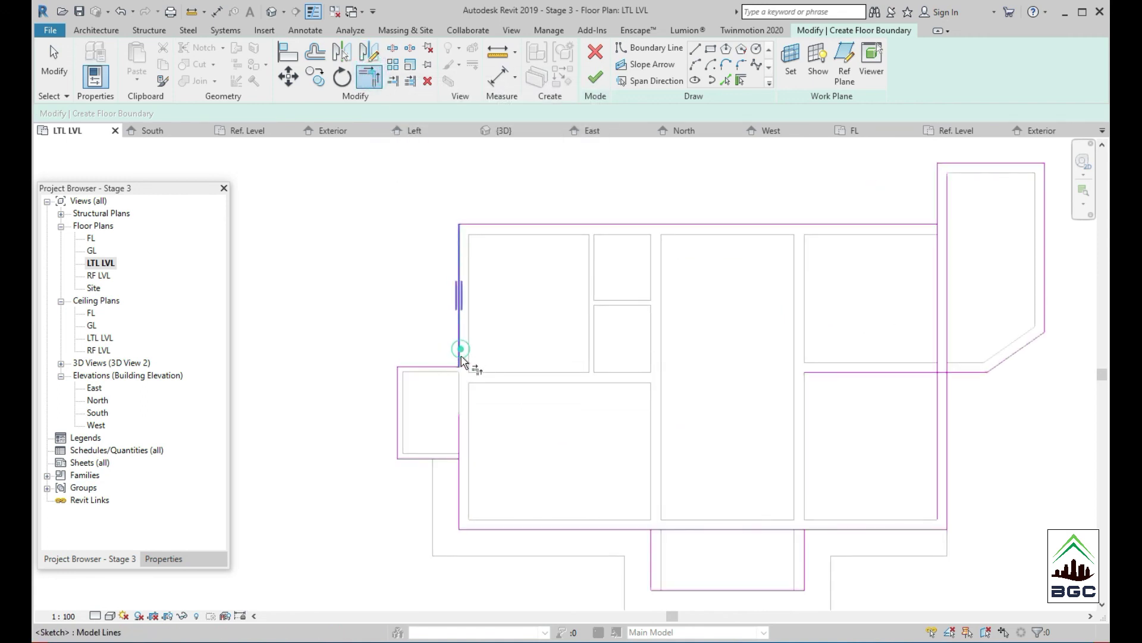
pyautogui.click(445, 459)
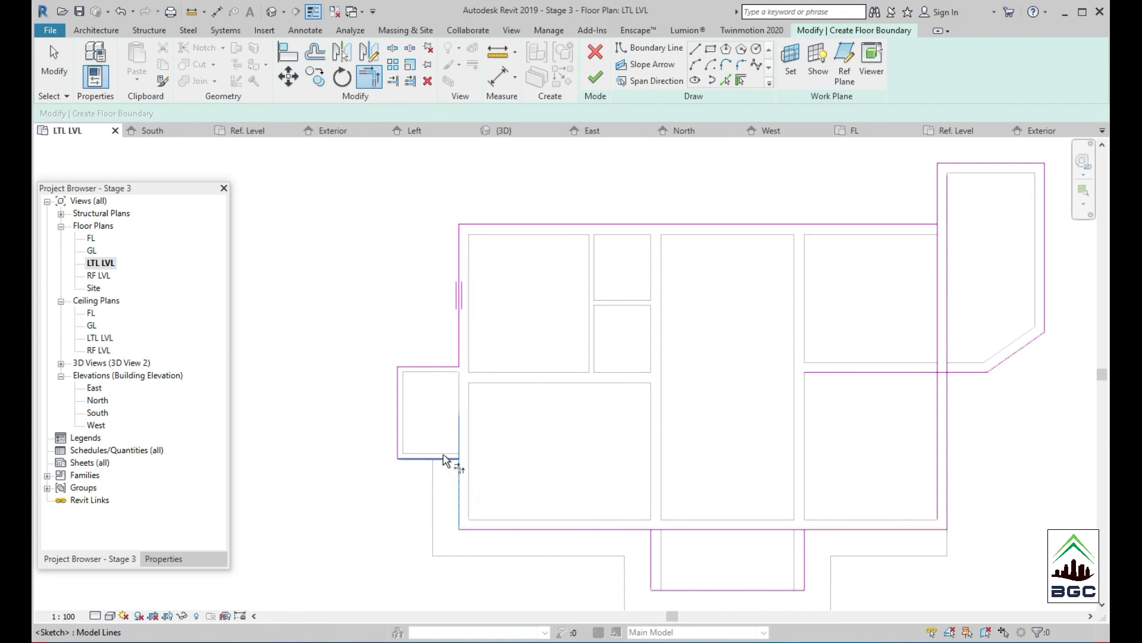
pyautogui.click(461, 499)
pyautogui.moveTo(631, 548); pyautogui.dragTo(497, 390, button='middle')
pyautogui.click(508, 372)
pyautogui.click(517, 419)
pyautogui.click(670, 394)
pyautogui.click(692, 372)
# - Trim the remaining corners into a closed outline and finish the 10.00-thick floor sketch
pyautogui.moveTo(743, 326); pyautogui.dragTo(533, 472, button='middle')
pyautogui.click(605, 381)
pyautogui.click(633, 361)
pyautogui.moveTo(589, 421); pyautogui.dragTo(527, 324, button='middle')
pyautogui.click(527, 302)
pyautogui.click(542, 283)
pyautogui.moveTo(541, 284); pyautogui.dragTo(855, 351, button='middle')
pyautogui.scroll(-1, 854, 352)
pyautogui.moveTo(625, 410); pyautogui.dragTo(551, 282, button='middle')
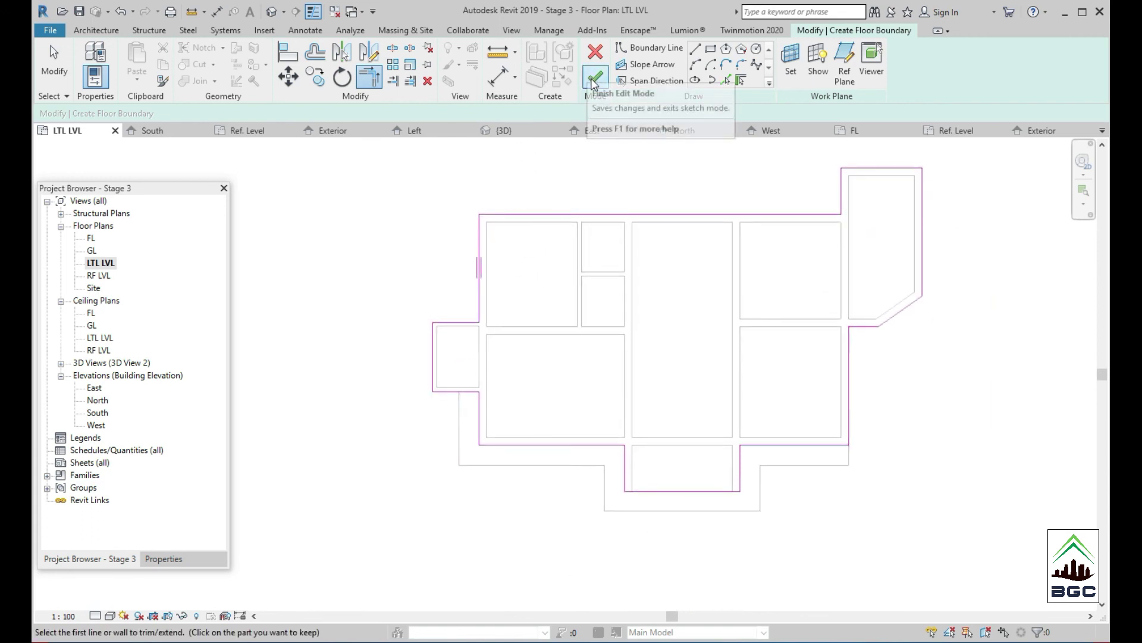
pyautogui.click(159, 559)
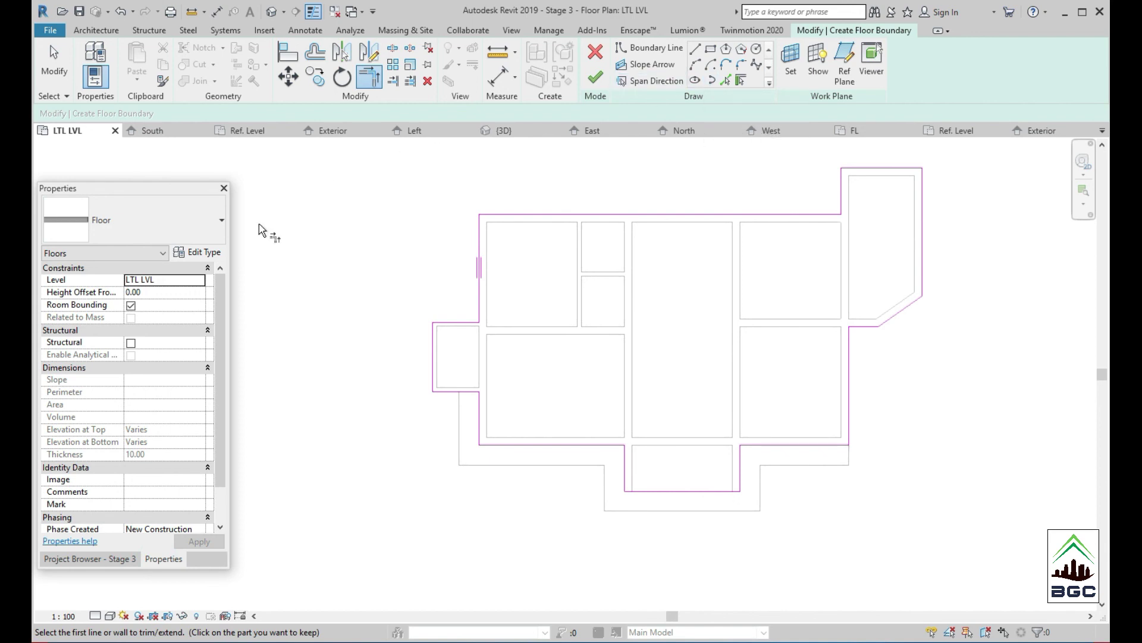
pyautogui.click(595, 77)
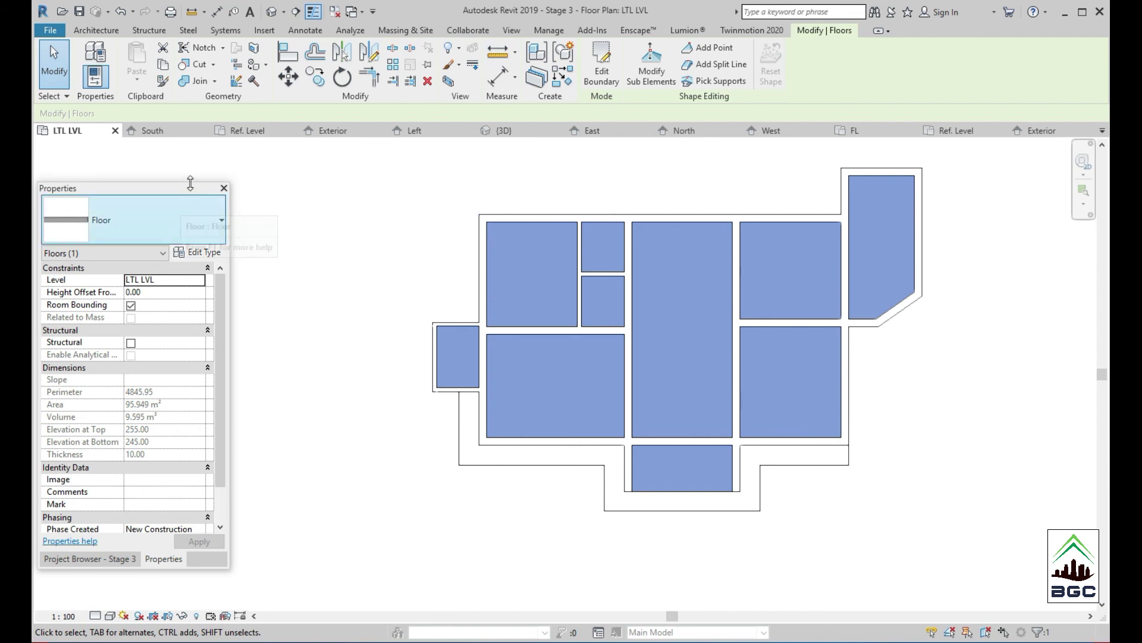
# - Change the floor's Level property to RF LVL
pyautogui.click(202, 282)
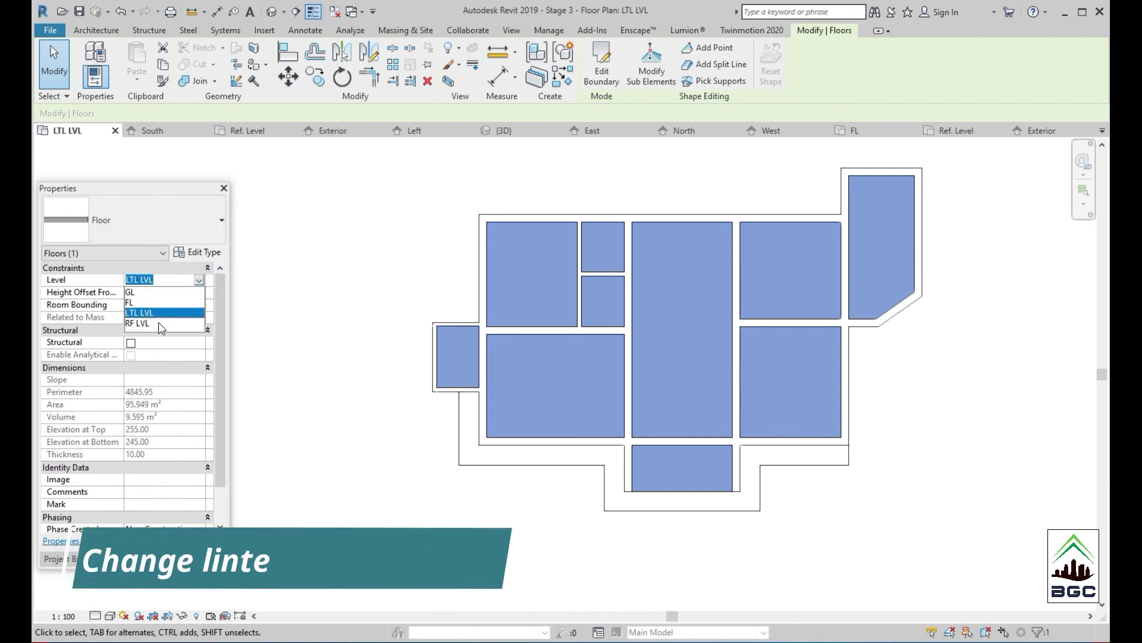
pyautogui.click(146, 321)
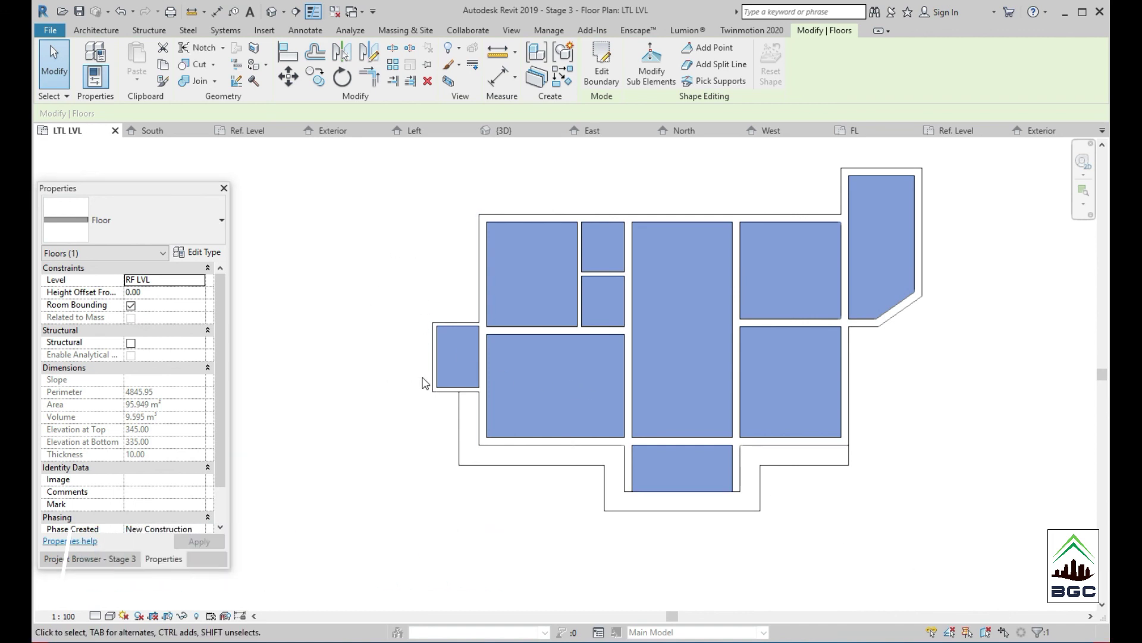
pyautogui.scroll(2, 616, 419)
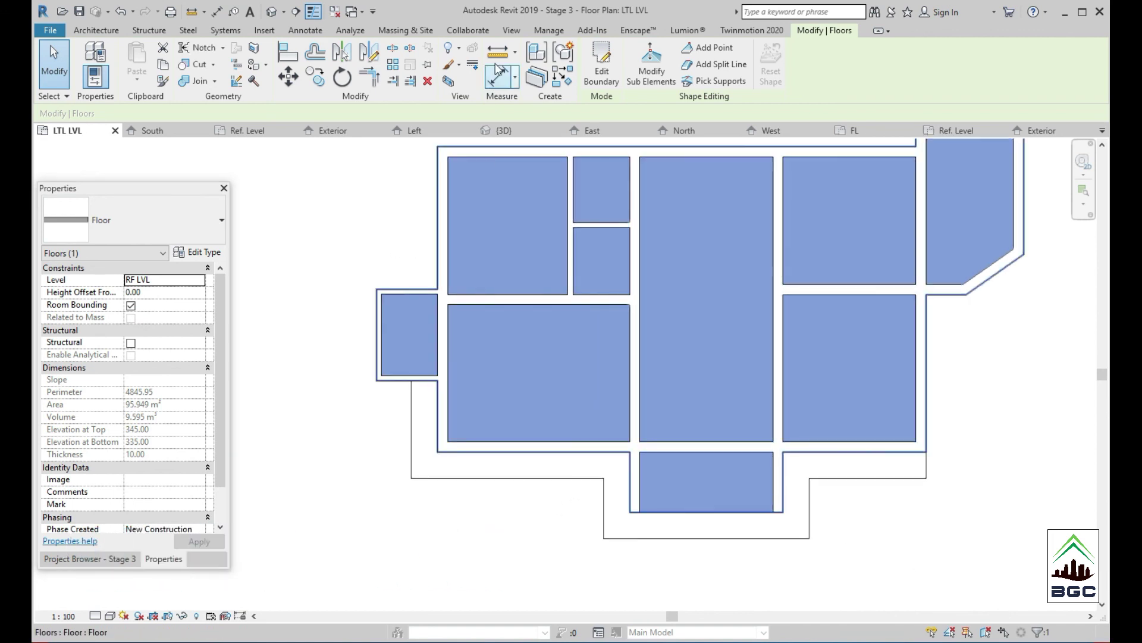
# - Open the 3D view and orbit to check the roof slab capping the house
pyautogui.click(512, 30)
pyautogui.click(425, 60)
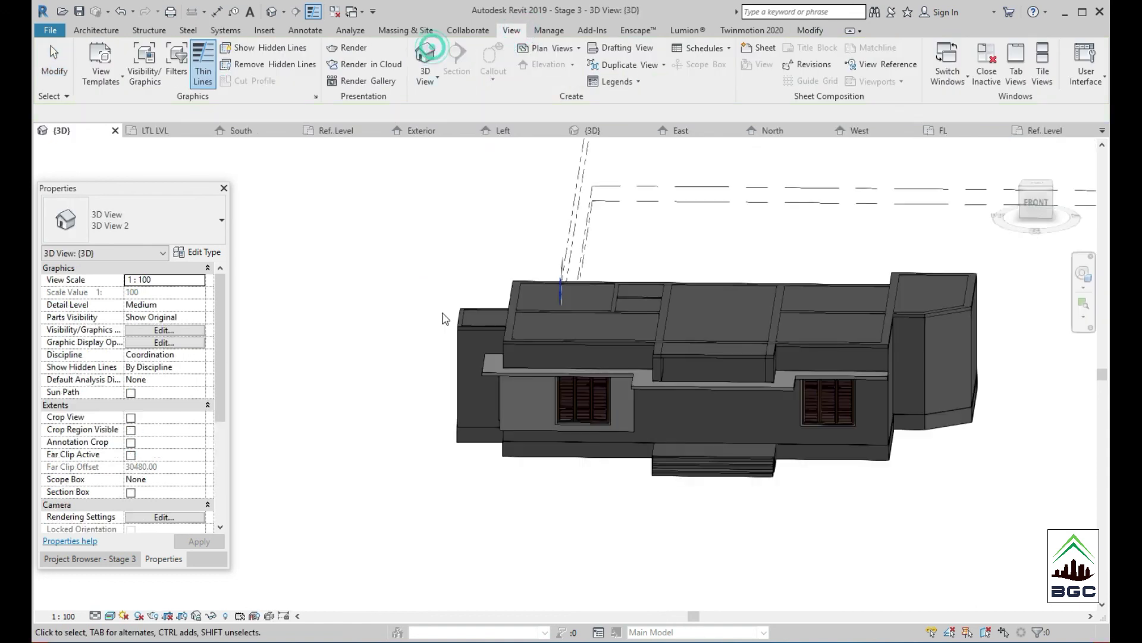
pyautogui.moveTo(431, 425)
pyautogui.keyDown('shift'); pyautogui.mouseDown(button='middle')
pyautogui.moveTo(533, 387)
pyautogui.moveTo(502, 353)
pyautogui.moveTo(492, 360)
pyautogui.mouseUp(button='middle'); pyautogui.keyUp('shift')
pyautogui.scroll(5, 533, 387)
pyautogui.scroll(-2, 593, 419)
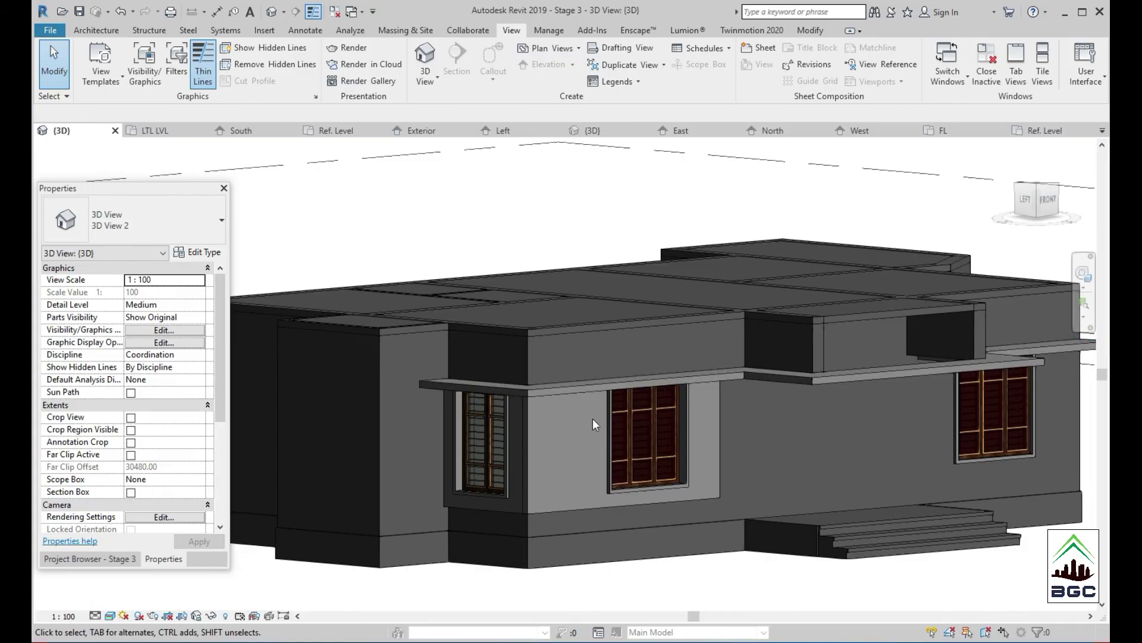
pyautogui.keyDown('shift'); pyautogui.moveTo(501, 299); pyautogui.dragTo(535, 291, button='middle'); pyautogui.keyUp('shift')
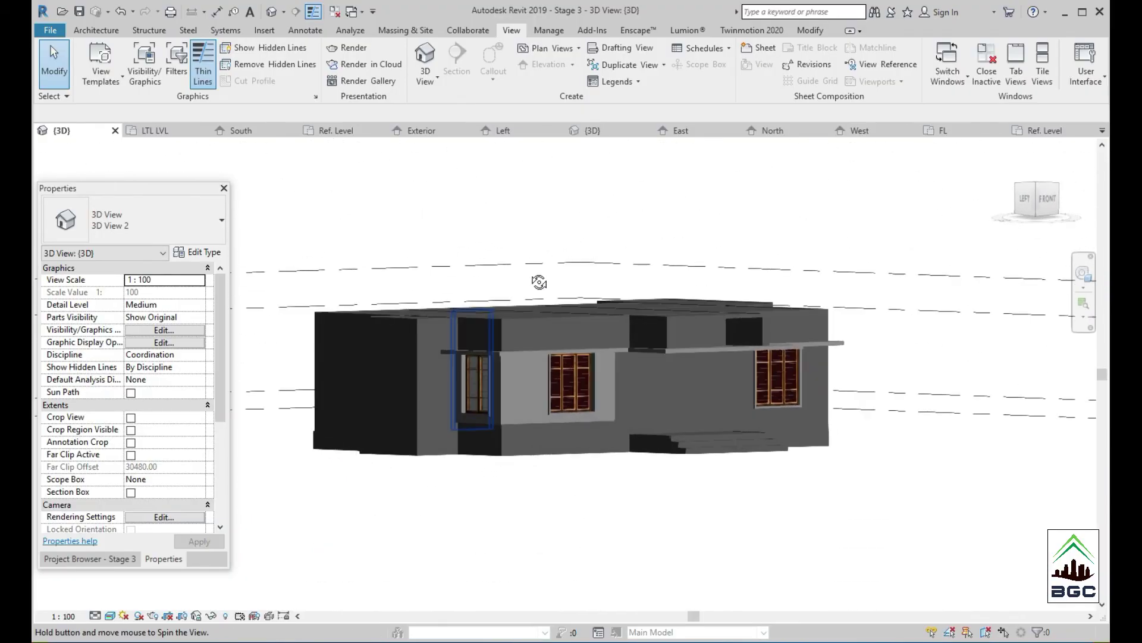
pyautogui.scroll(2, 506, 357)
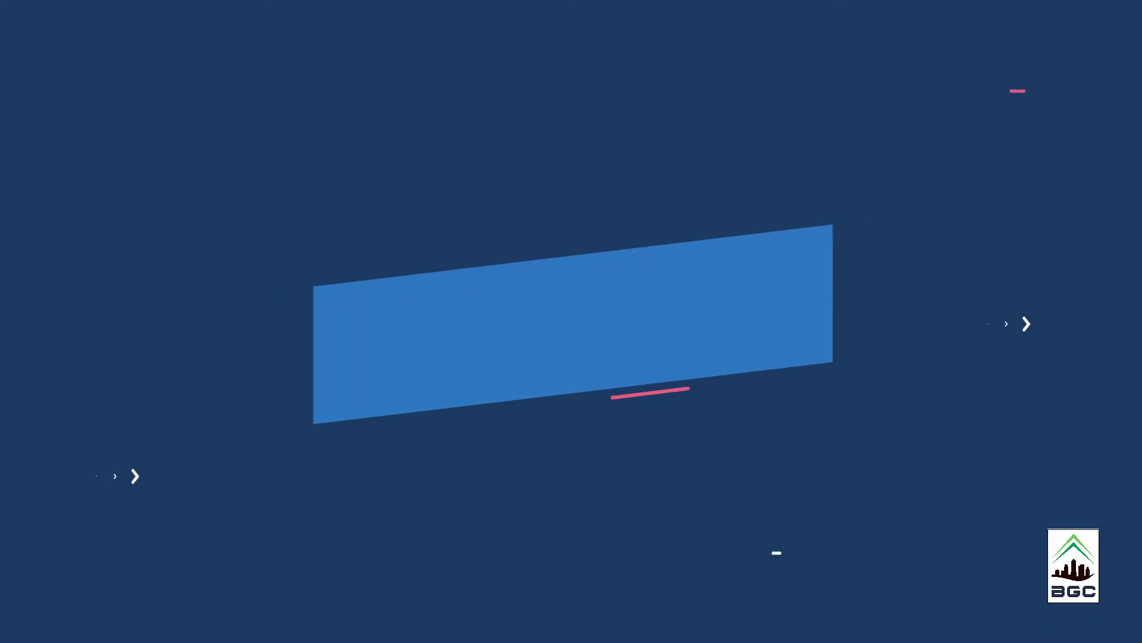